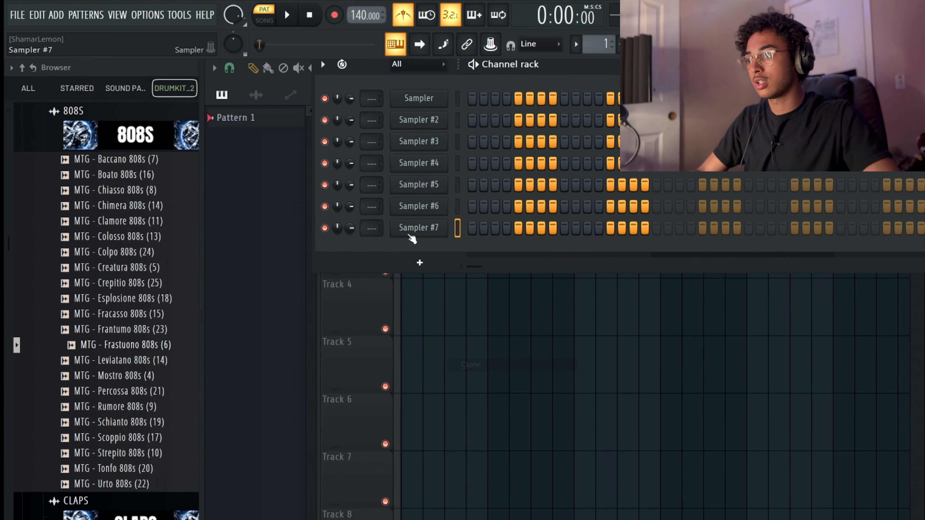
Clone the last Sampler channel repeatedly until Sampler #10 exists, and select all ten channels
{"action": "right_click", "coordinate": [446, 224]}
{"action": "left_click", "coordinate": [470, 386]}
{"action": "right_click", "coordinate": [448, 243]}
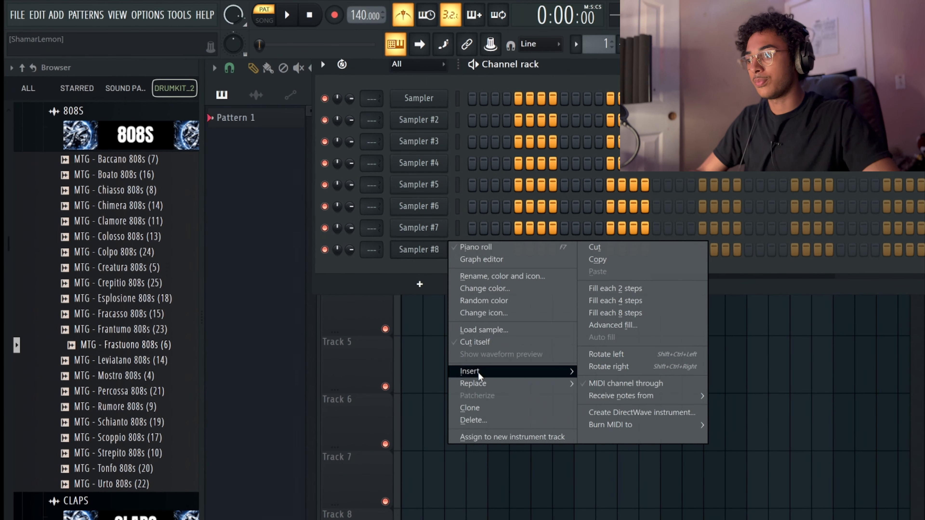
{"action": "left_click", "coordinate": [470, 409]}
{"action": "right_click", "coordinate": [448, 264]}
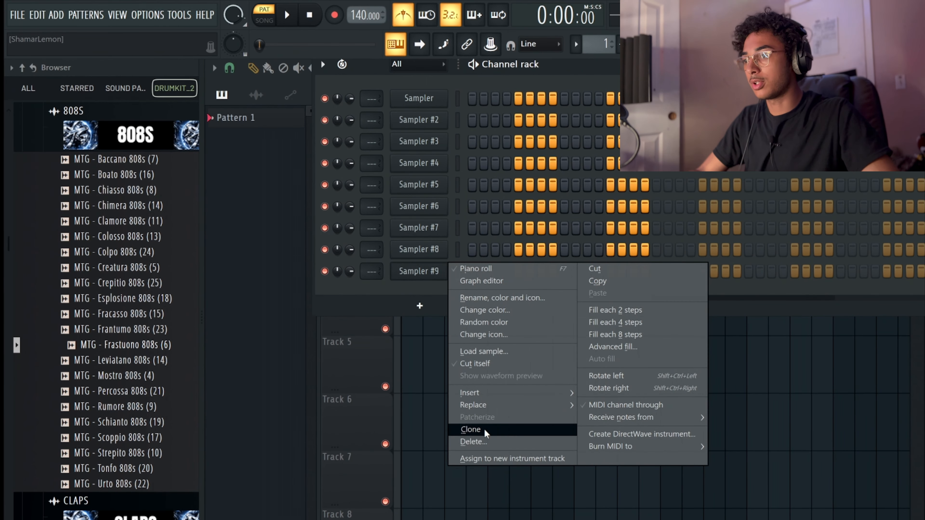
{"action": "left_click", "coordinate": [470, 429]}
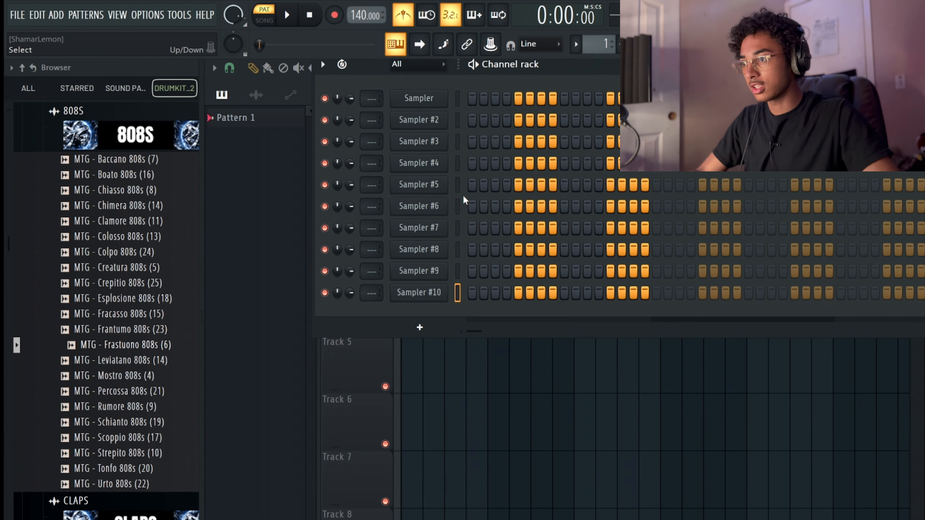
{"action": "left_click_drag", "start_coordinate": [457, 98], "coordinate": [457, 293]}
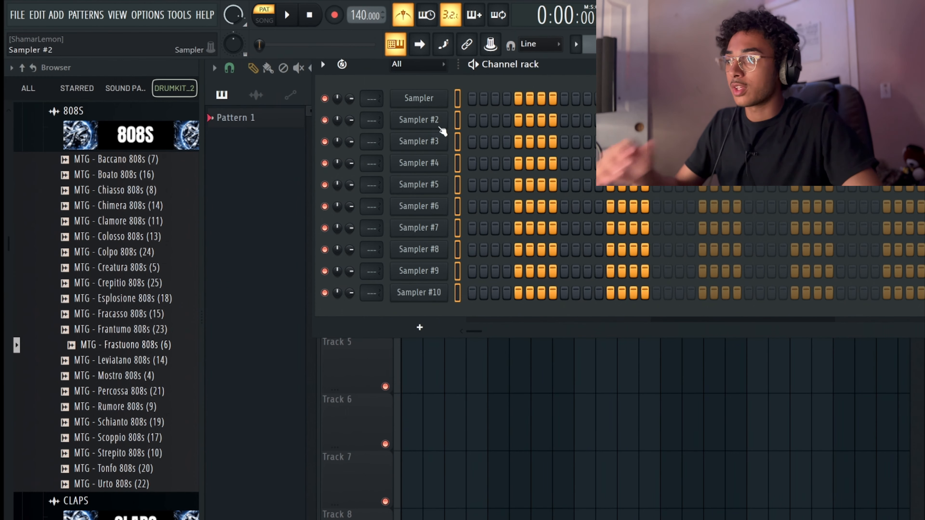
Rename the first Sampler channel as "Main Mel. 1"
{"action": "right_click", "coordinate": [442, 102]}
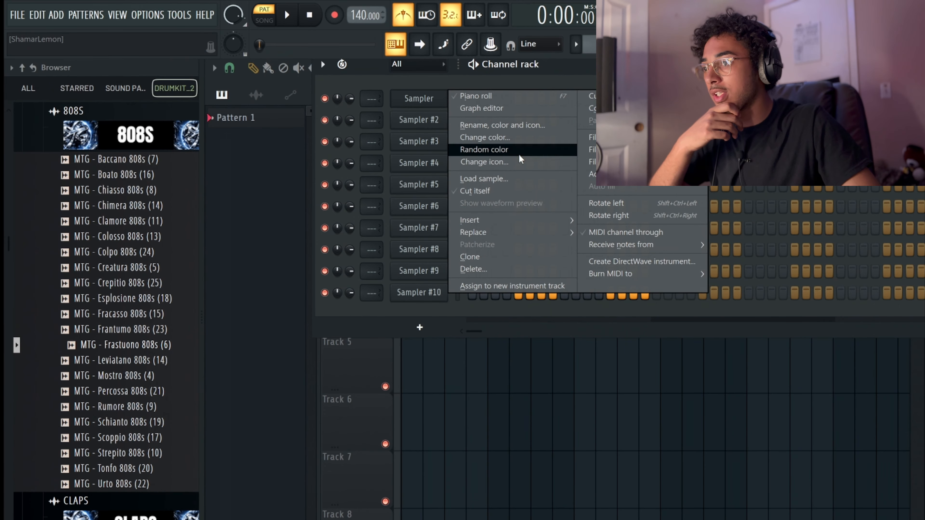
{"action": "left_click", "coordinate": [504, 124]}
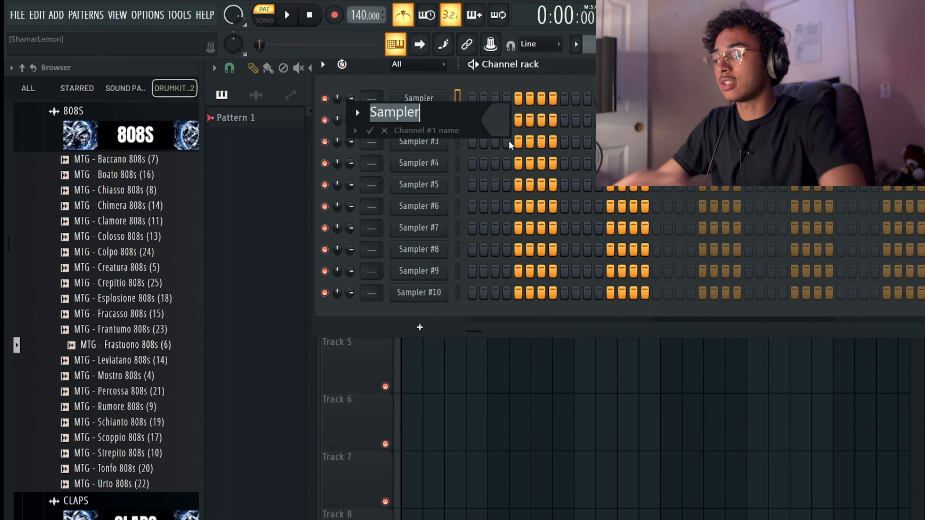
{"action": "type", "text": "Melo"}
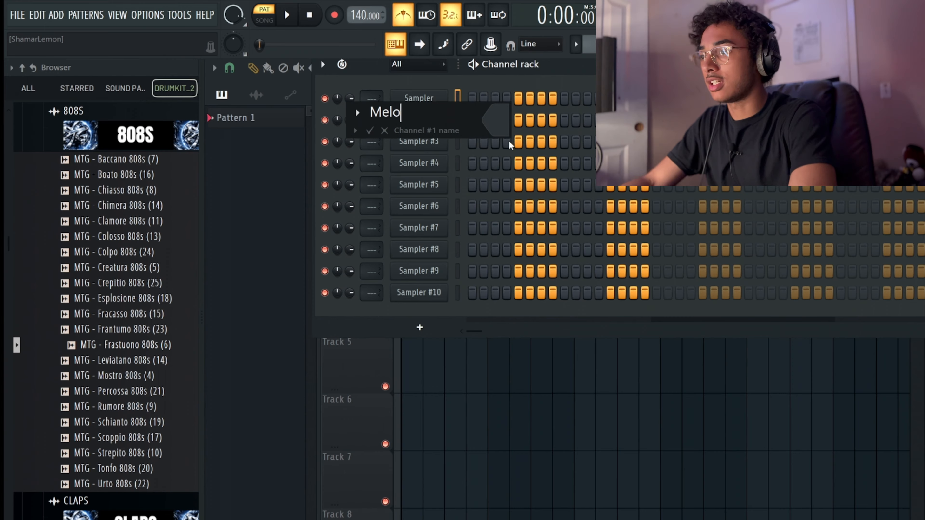
{"action": "type", "text": "dy"}
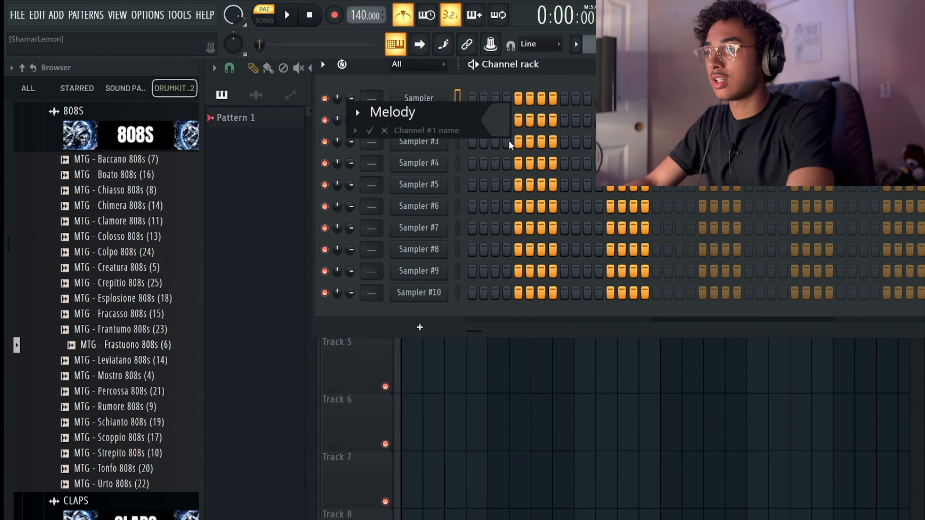
{"action": "key", "text": "BackSpace"}
{"action": "key", "text": "BackSpace"}
{"action": "key", "text": "BackSpace"}
{"action": "key", "text": "BackSpace"}
{"action": "key", "text": "BackSpace"}
{"action": "type", "text": "ain "}
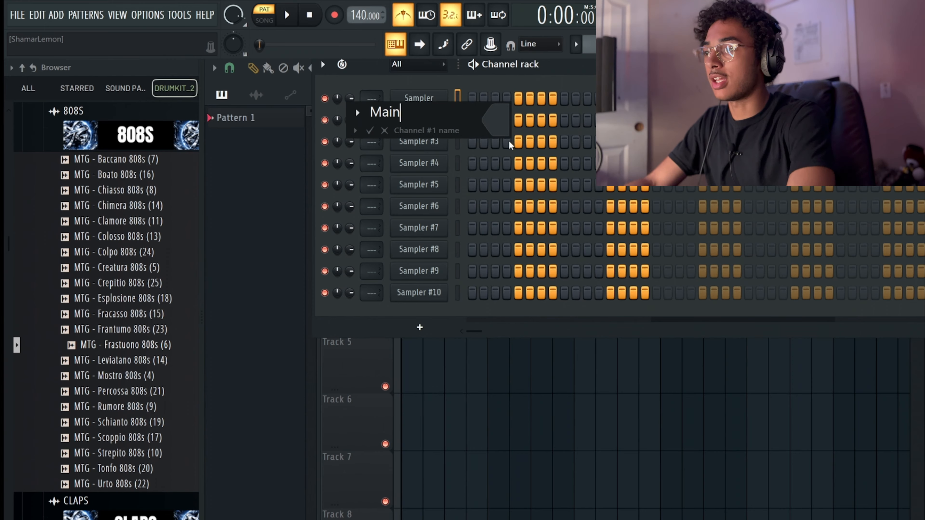
{"action": "type", "text": "Mel"}
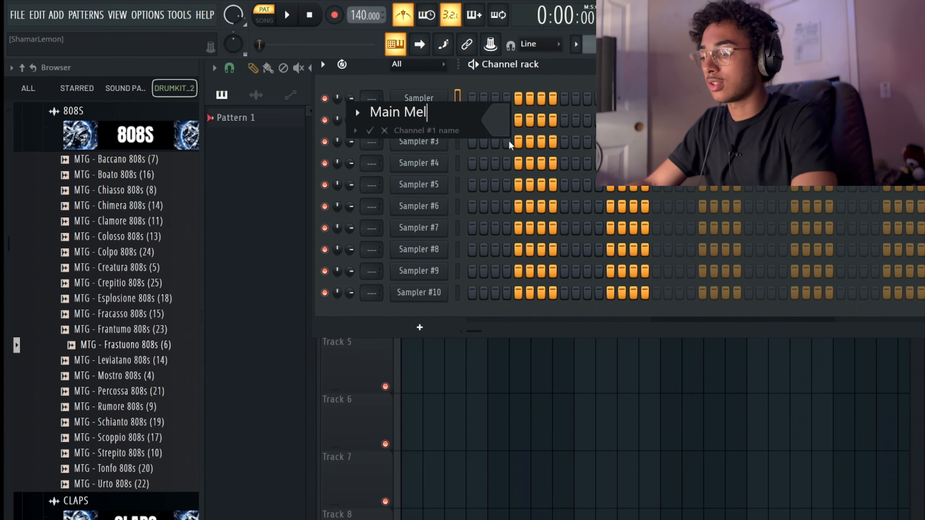
{"action": "type", "text": ". 1"}
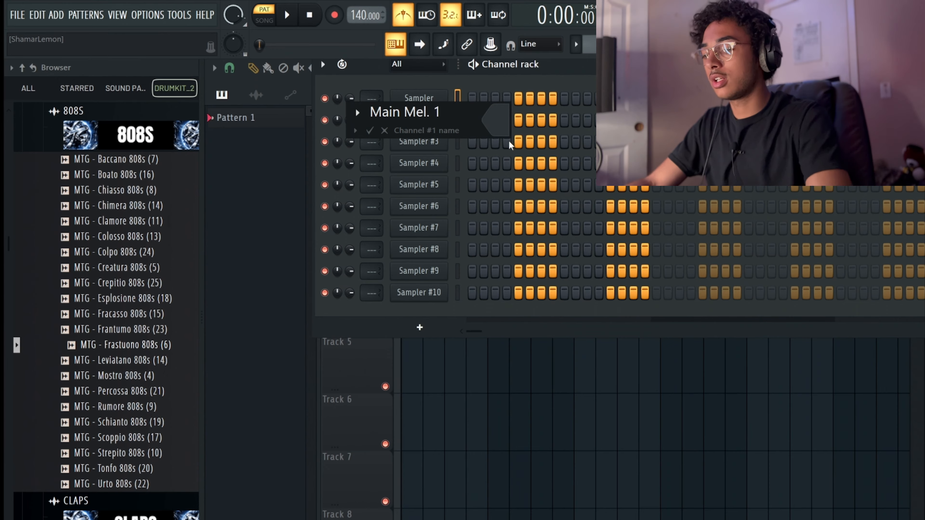
{"action": "key", "text": "Return"}
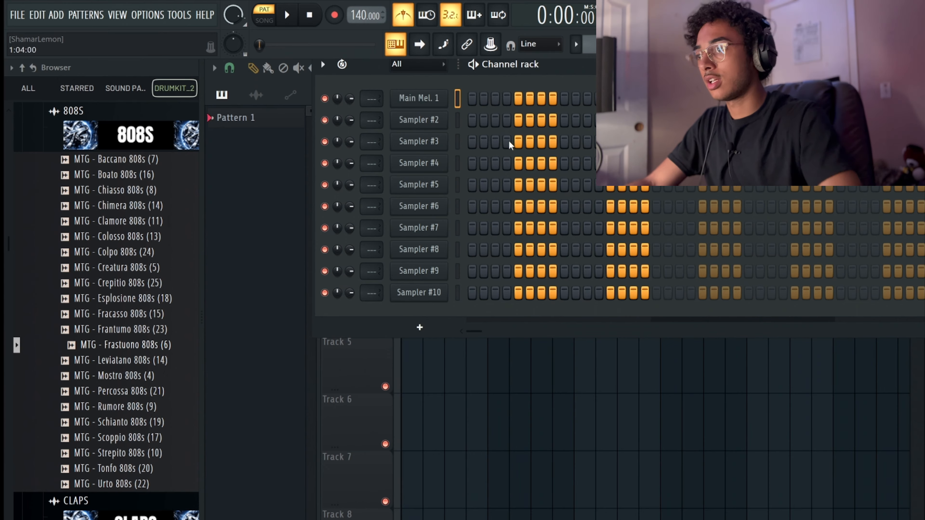
Rename the Sampler #2 channel as "Layer 1"
{"action": "right_click", "coordinate": [423, 119]}
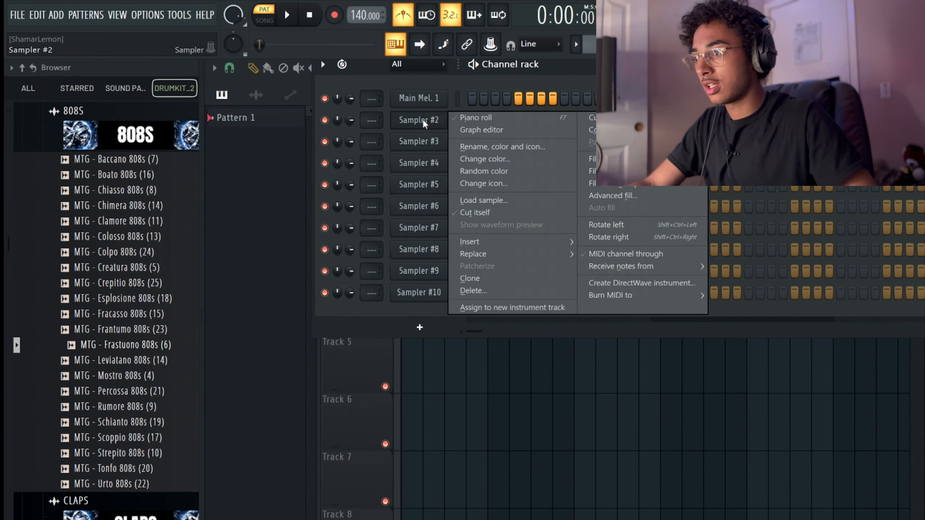
{"action": "left_click", "coordinate": [494, 148]}
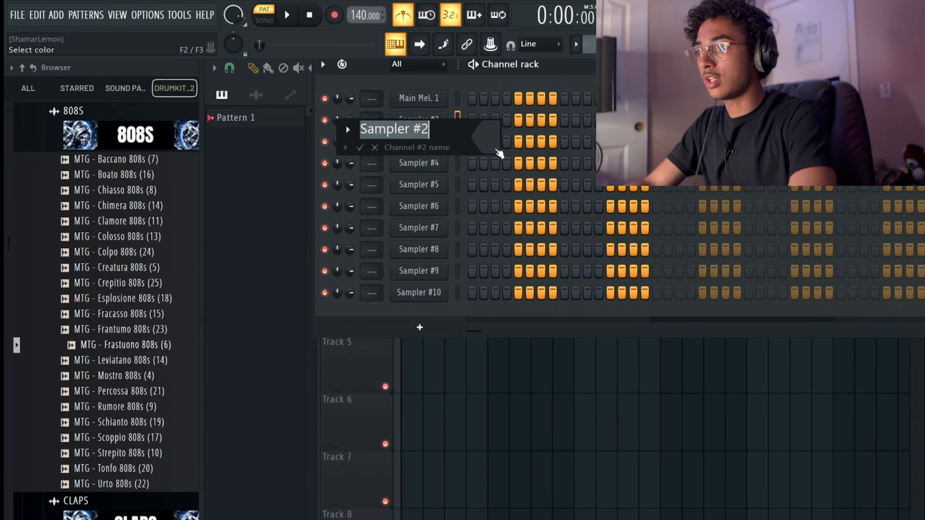
{"action": "type", "text": "Layer"}
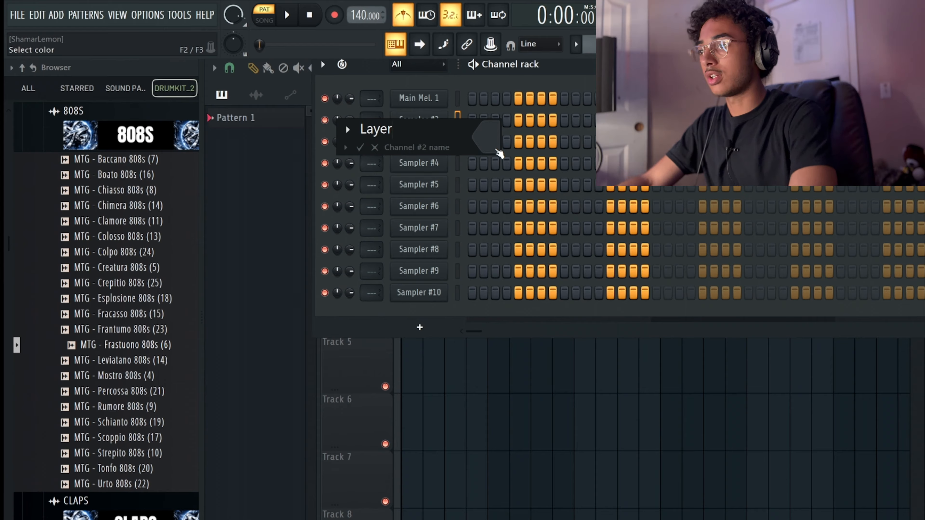
{"action": "type", "text": " 1"}
{"action": "key", "text": "Return"}
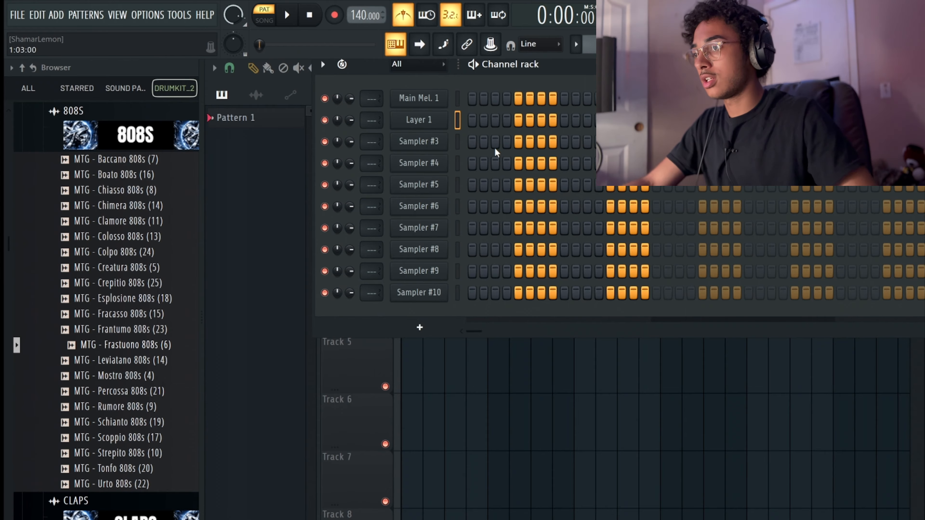
Rename the Sampler #3 channel as "Layer 2"
{"action": "right_click", "coordinate": [409, 140]}
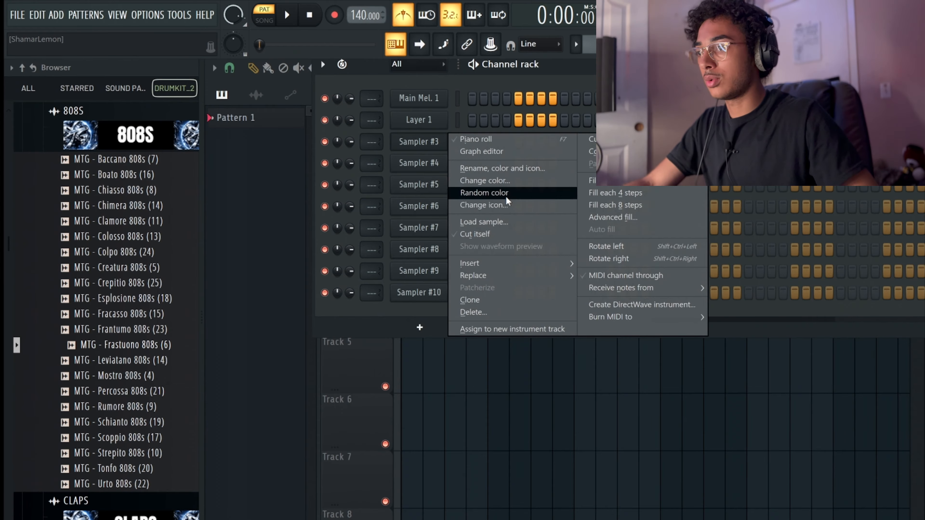
{"action": "left_click", "coordinate": [503, 168]}
{"action": "type", "text": "La"}
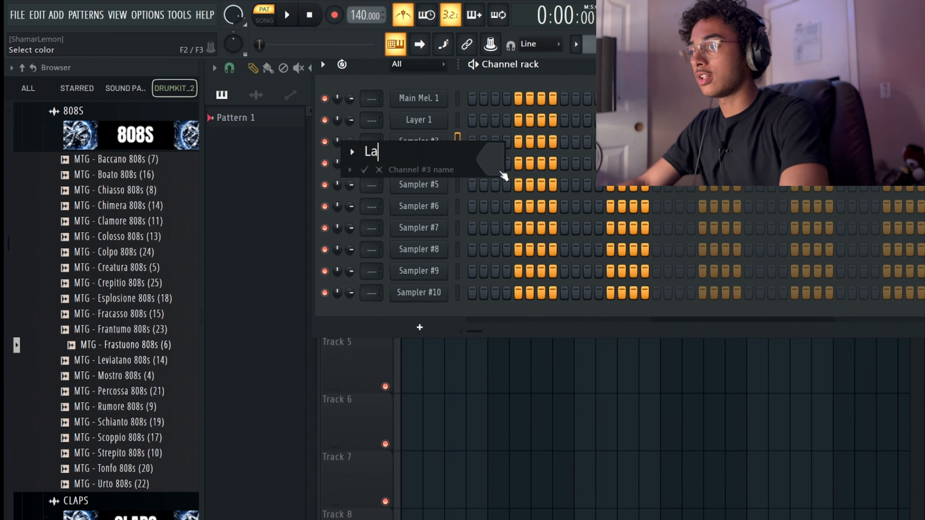
{"action": "type", "text": "yer 2"}
{"action": "key", "text": "Return"}
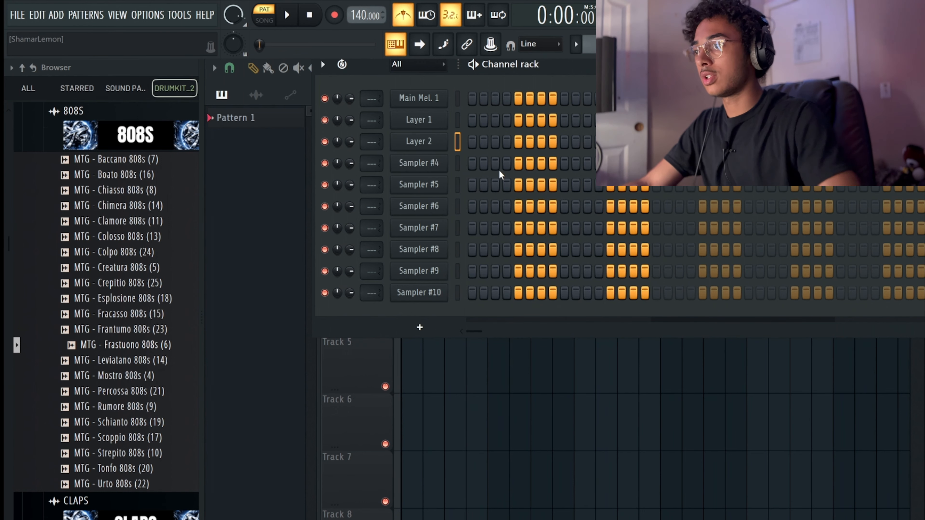
Rename the Sampler #4 channel as "Lead 1"
{"action": "right_click", "coordinate": [413, 162]}
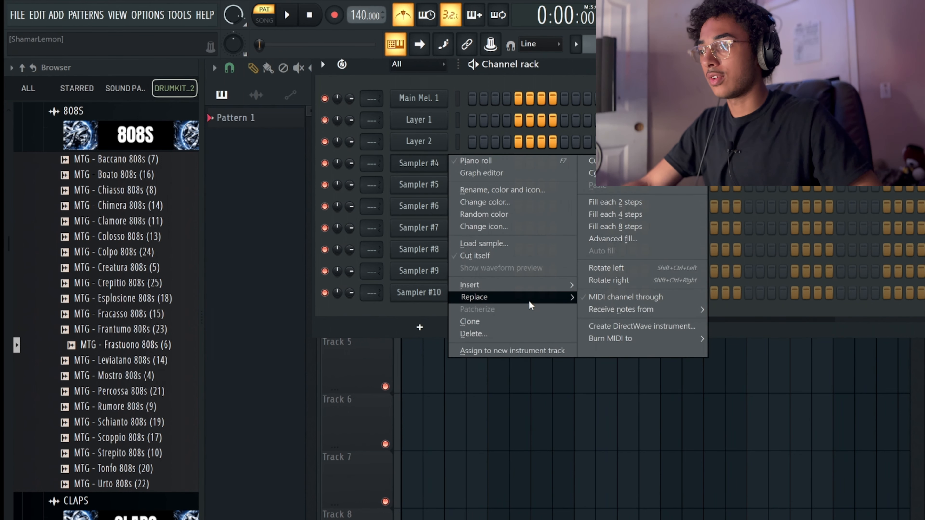
{"action": "left_click", "coordinate": [507, 189]}
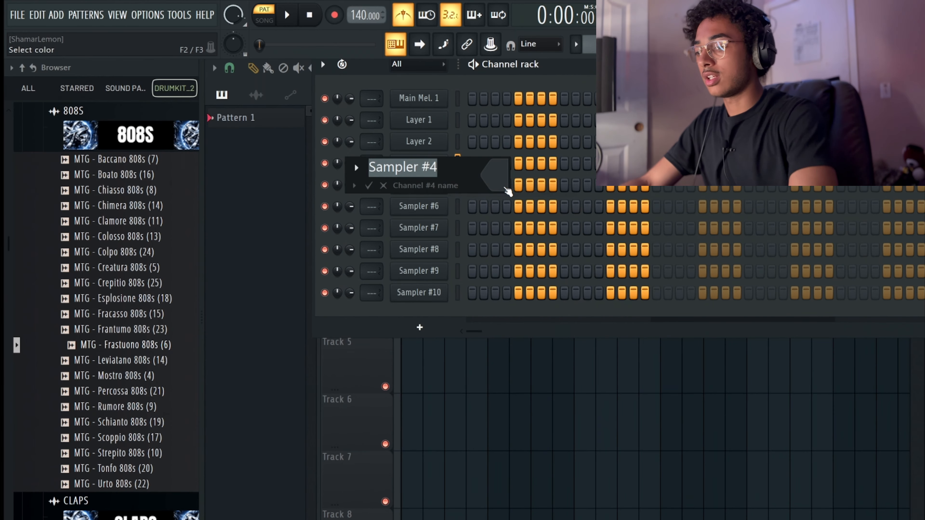
{"action": "type", "text": "Lead 1"}
{"action": "key", "text": "Return"}
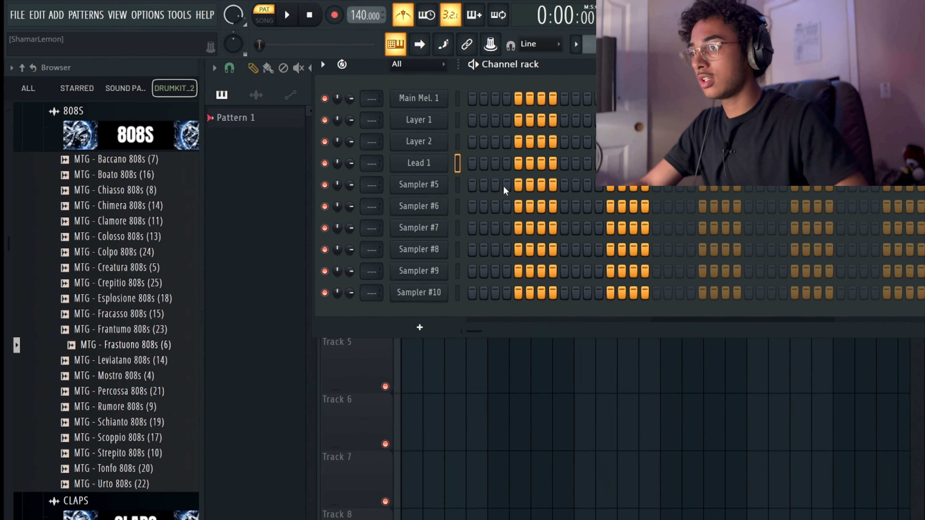
Rename the Sampler #5 channel as "Accent"
{"action": "right_click", "coordinate": [433, 184]}
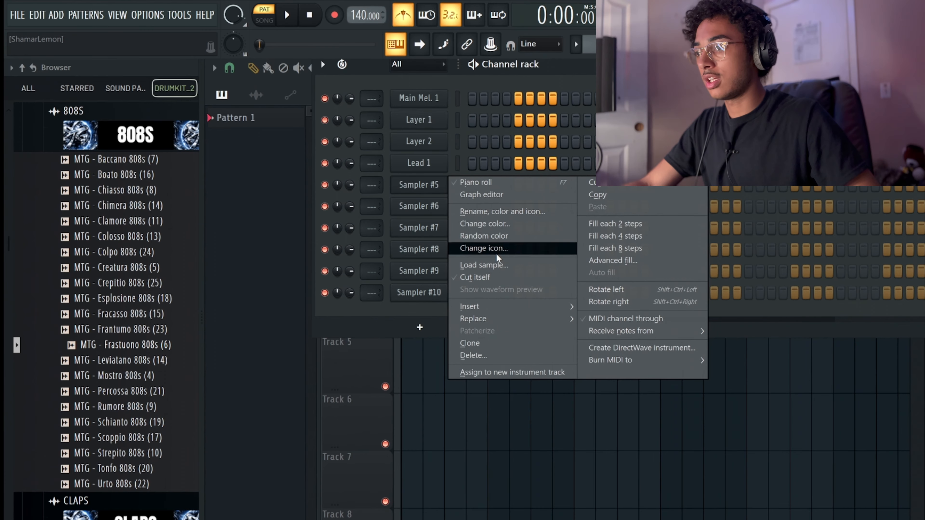
{"action": "left_click", "coordinate": [499, 212]}
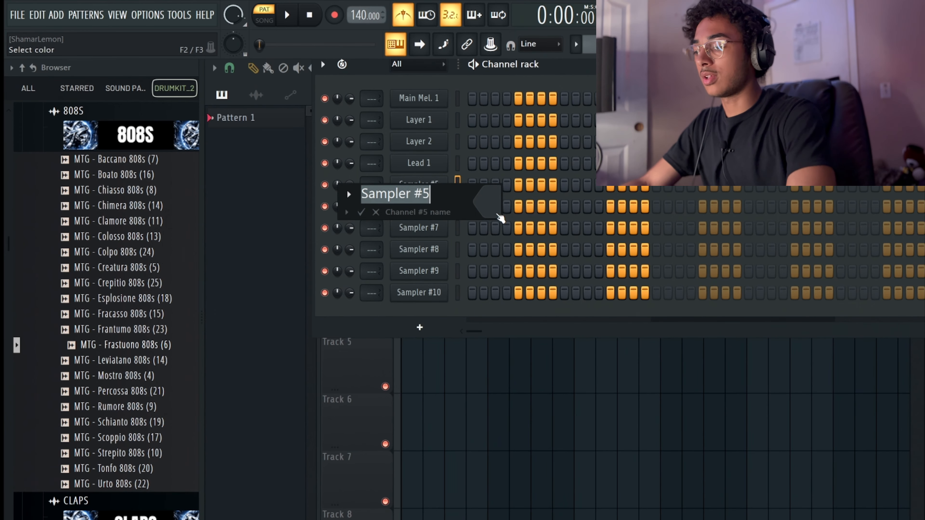
{"action": "type", "text": "Accent"}
{"action": "key", "text": "Return"}
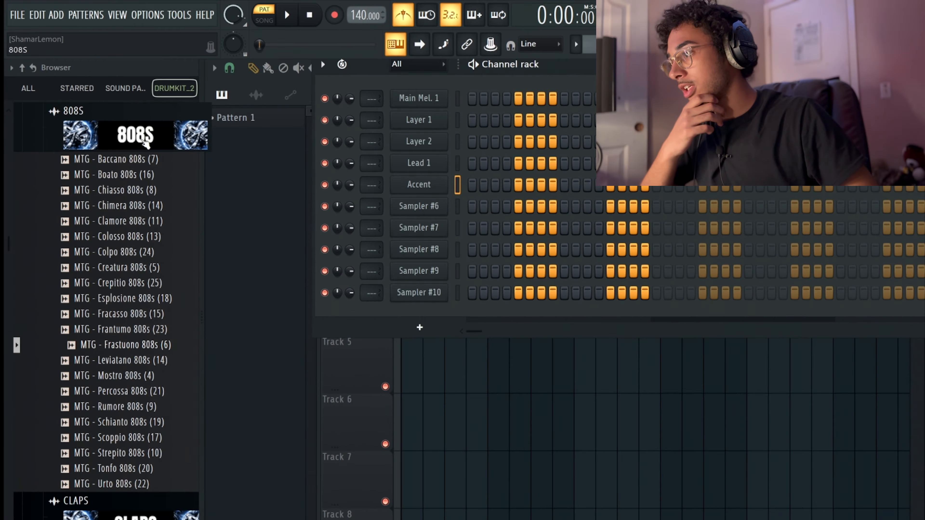
Find the drum kit's High Hats folder and load MTG - Diamante High Hat (4) into the Sampler #6 channel
{"action": "left_click", "coordinate": [73, 111]}
{"action": "left_click", "coordinate": [131, 263]}
{"action": "scroll", "coordinate": [136, 277], "scroll_direction": "down", "scroll_amount": 2}
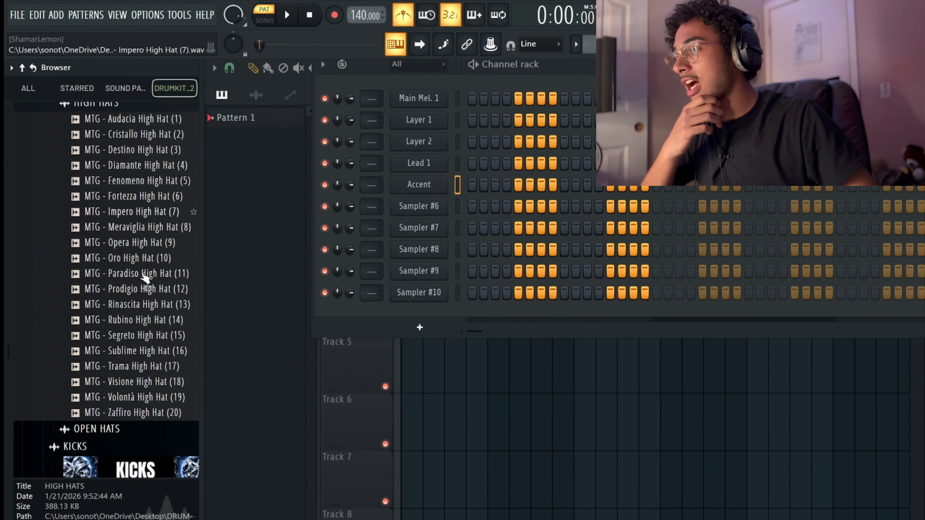
{"action": "scroll", "coordinate": [139, 279], "scroll_direction": "up", "scroll_amount": 7}
{"action": "scroll", "coordinate": [140, 268], "scroll_direction": "down", "scroll_amount": 1}
{"action": "scroll", "coordinate": [145, 268], "scroll_direction": "down", "scroll_amount": 3}
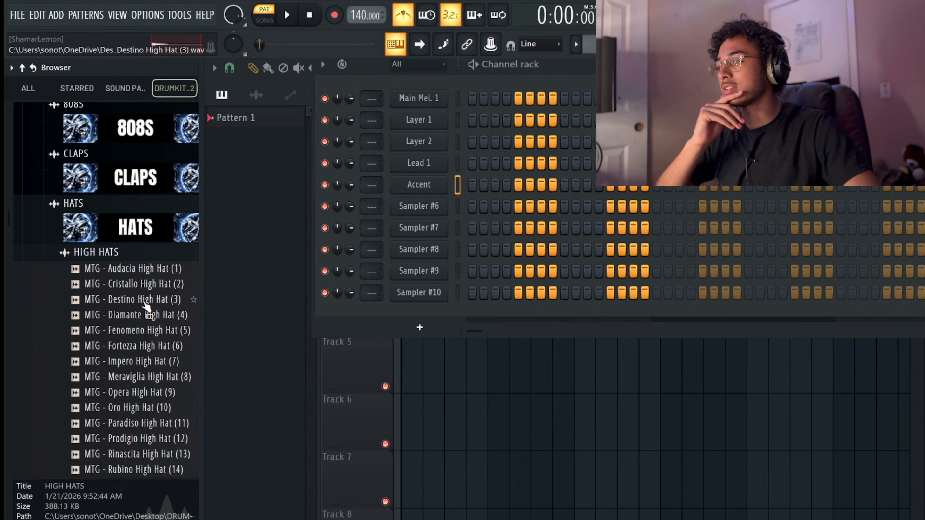
{"action": "left_click", "coordinate": [143, 316]}
{"action": "left_click_drag", "start_coordinate": [142, 318], "coordinate": [411, 206]}
Audition further high hats and load MTG - Impero High Hat (7) into the Sampler #7 channel
{"action": "left_click", "coordinate": [176, 331]}
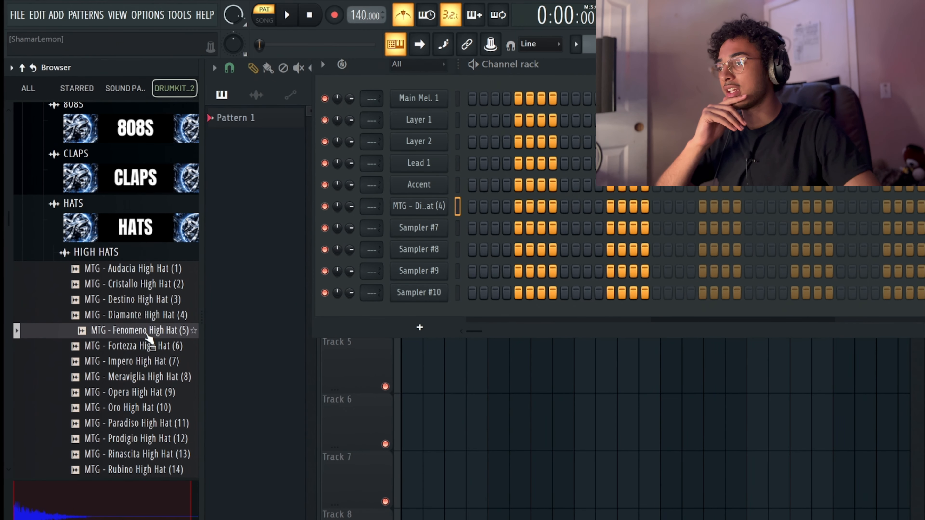
{"action": "left_click", "coordinate": [145, 362]}
{"action": "left_click_drag", "start_coordinate": [143, 364], "coordinate": [368, 240]}
Audition the high hats from Paradiso (11) onward and load MTG - Volontà High Hat (19) into the Sampler #8 channel
{"action": "scroll", "coordinate": [170, 337], "scroll_direction": "down", "scroll_amount": 4}
{"action": "left_click", "coordinate": [147, 242]}
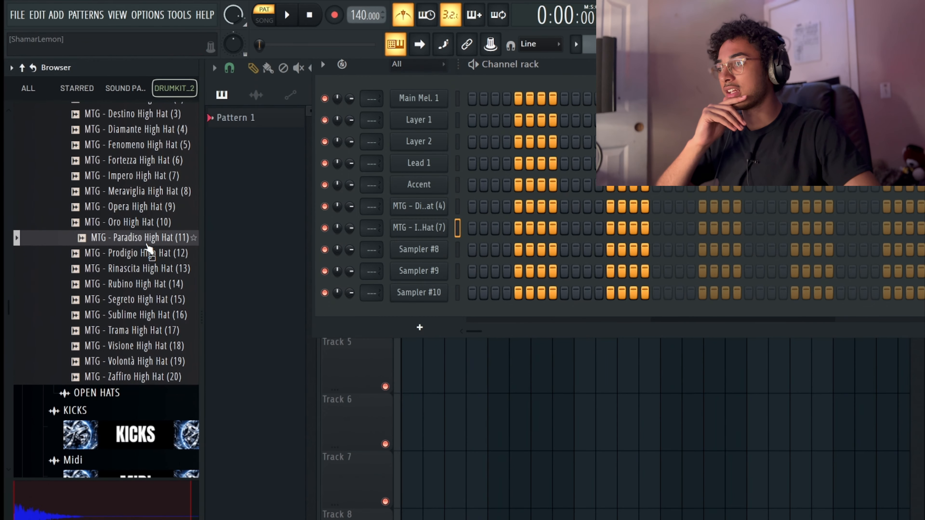
{"action": "left_click", "coordinate": [146, 256]}
{"action": "left_click", "coordinate": [145, 271]}
{"action": "left_click", "coordinate": [143, 287]}
{"action": "left_click", "coordinate": [144, 301]}
{"action": "left_click", "coordinate": [144, 315]}
{"action": "left_click", "coordinate": [144, 331]}
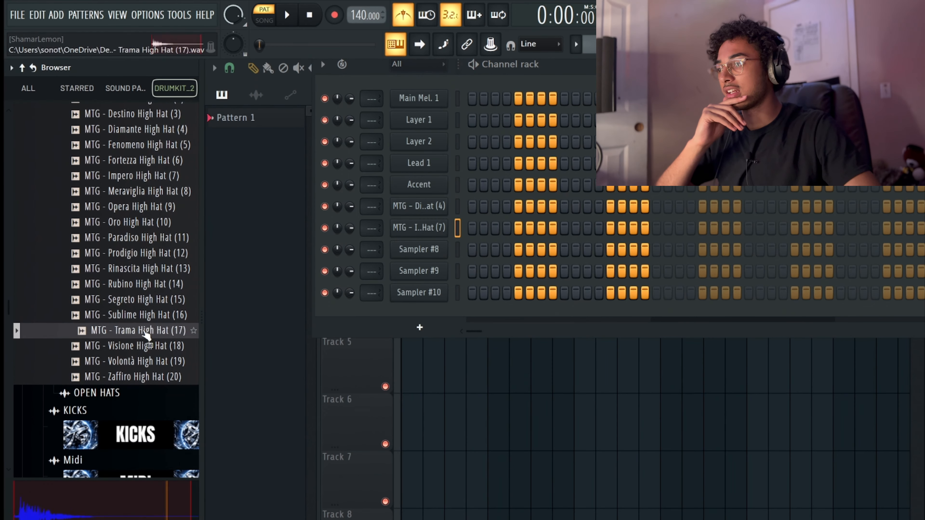
{"action": "left_click", "coordinate": [143, 348]}
{"action": "left_click", "coordinate": [145, 363]}
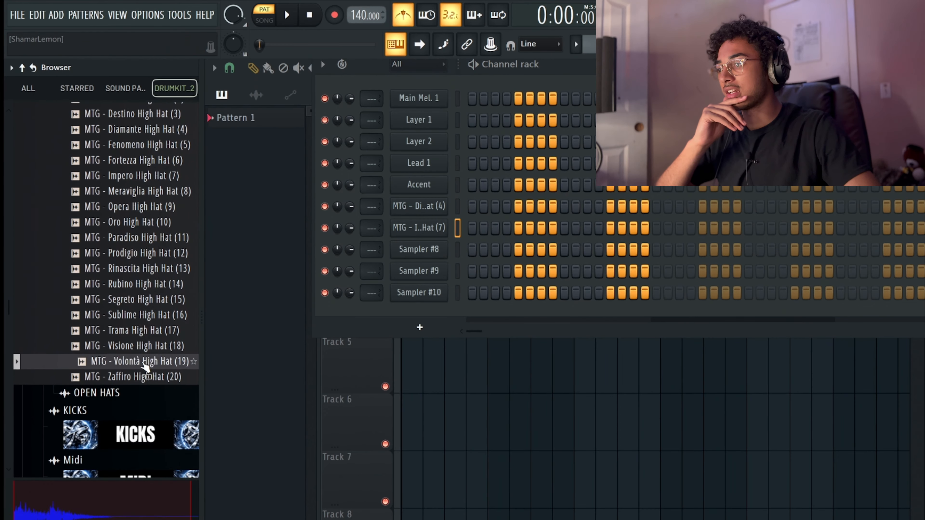
{"action": "left_click_drag", "start_coordinate": [145, 364], "coordinate": [431, 254]}
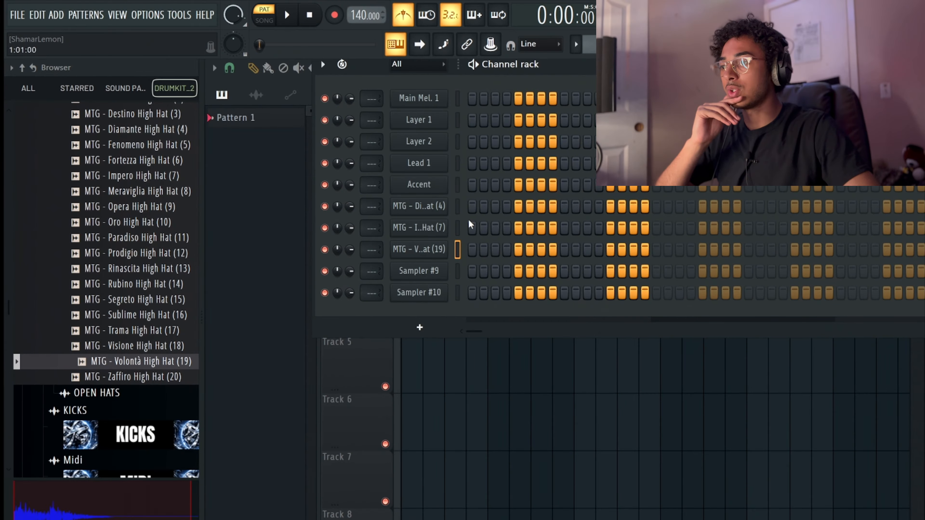
Audition samples in the Open Hats folder and load MTG - Sagoma Open Hat (4) into the Sampler #9 channel
{"action": "scroll", "coordinate": [120, 328], "scroll_direction": "up", "scroll_amount": 6}
{"action": "left_click", "coordinate": [147, 321]}
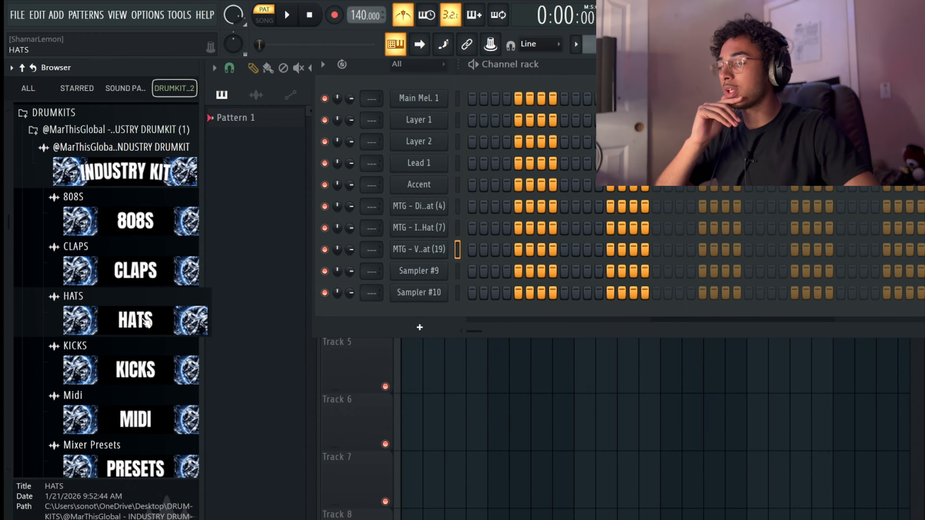
{"action": "left_click", "coordinate": [144, 320]}
{"action": "left_click", "coordinate": [126, 164]}
{"action": "left_click", "coordinate": [119, 180]}
{"action": "left_click", "coordinate": [134, 227]}
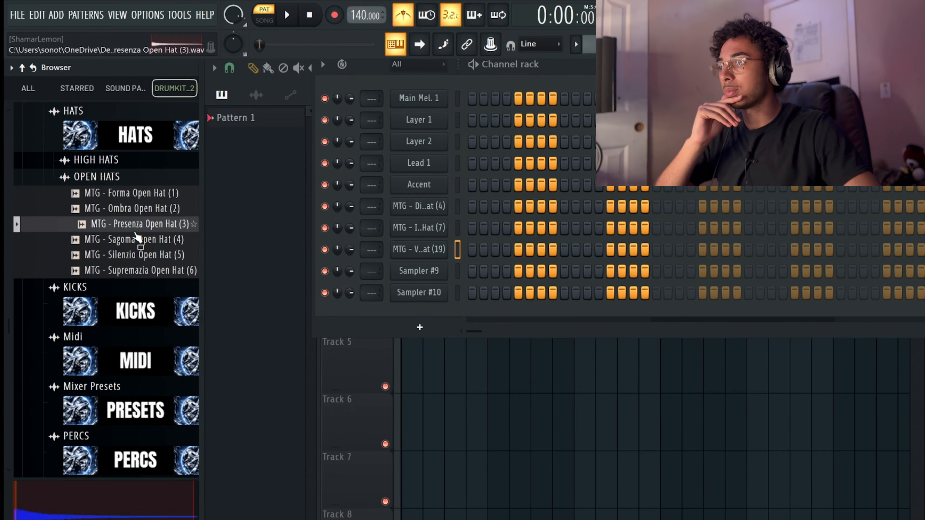
{"action": "key", "text": "Up"}
{"action": "left_click", "coordinate": [134, 239]}
{"action": "left_click", "coordinate": [142, 255]}
{"action": "left_click_drag", "start_coordinate": [145, 242], "coordinate": [405, 271]}
{"action": "scroll", "coordinate": [142, 254], "scroll_direction": "up", "scroll_amount": 3}
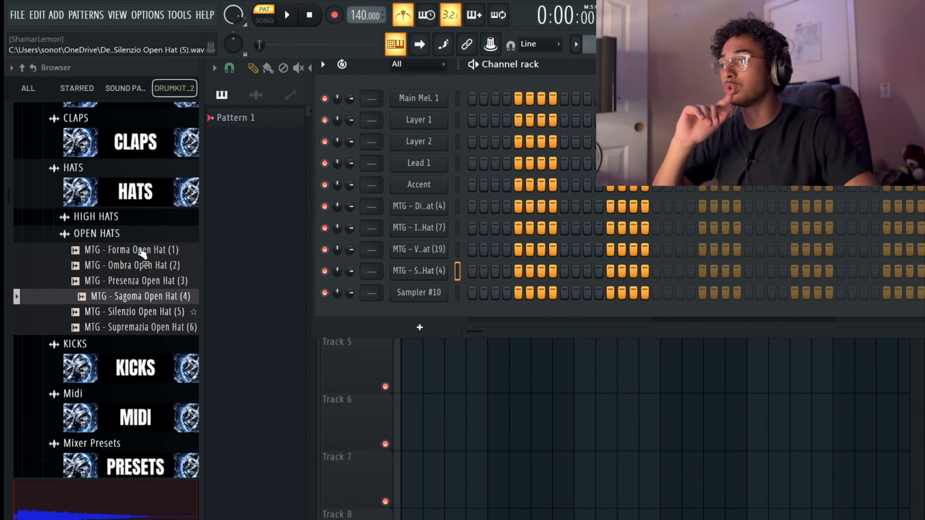
Close the Hats folder, open the drum kit's Claps folder and audition the claps from Euforia Clap (4) through Perla Clap (10)
{"action": "scroll", "coordinate": [141, 251], "scroll_direction": "up", "scroll_amount": 5}
{"action": "left_click", "coordinate": [113, 363]}
{"action": "left_click", "coordinate": [146, 328]}
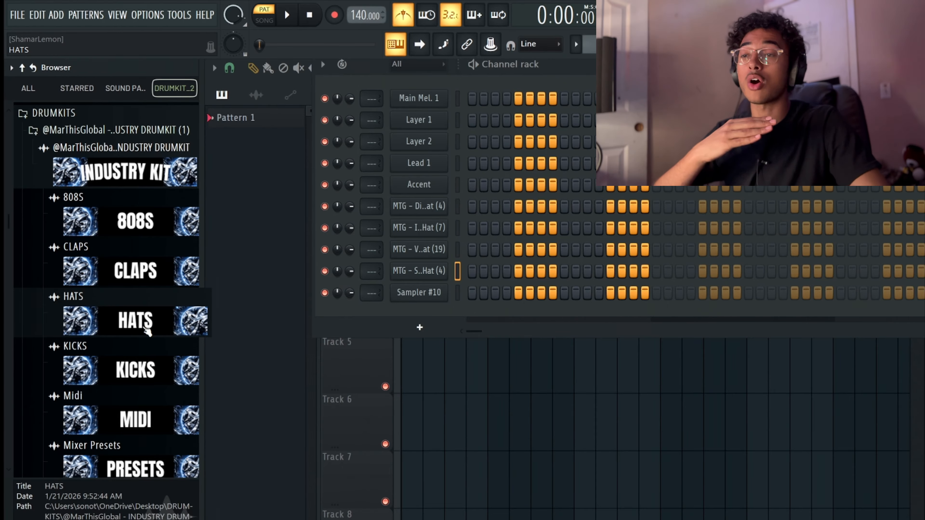
{"action": "left_click", "coordinate": [131, 270]}
{"action": "left_click", "coordinate": [123, 304]}
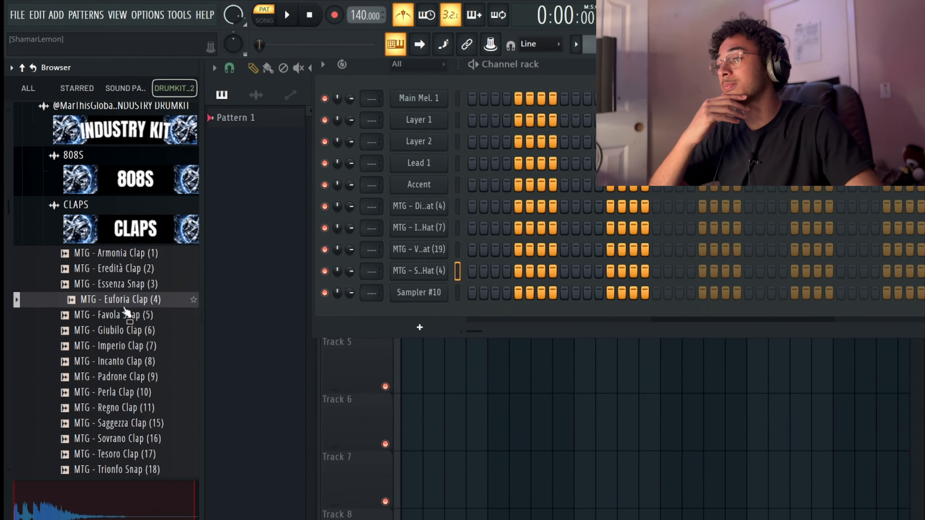
{"action": "left_click", "coordinate": [125, 317]}
{"action": "left_click", "coordinate": [127, 332]}
{"action": "left_click", "coordinate": [130, 348]}
{"action": "left_click", "coordinate": [131, 362]}
{"action": "left_click", "coordinate": [131, 378]}
{"action": "left_click", "coordinate": [132, 393]}
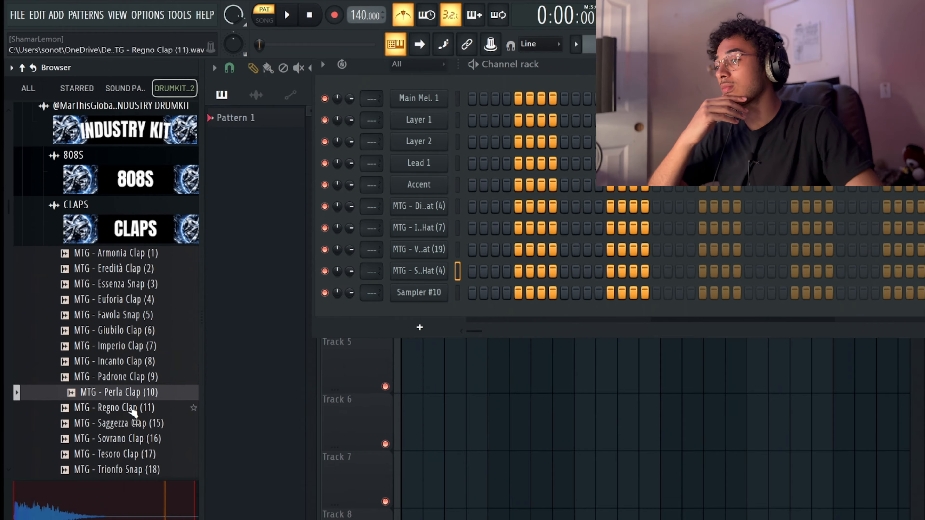
Audition the claps from Regno Clap (11) onward and load MTG - Tesoro Clap (17) into the Sampler #10 channel
{"action": "left_click", "coordinate": [133, 408]}
{"action": "left_click", "coordinate": [132, 423]}
{"action": "left_click", "coordinate": [132, 422]}
{"action": "left_click", "coordinate": [140, 376]}
{"action": "left_click", "coordinate": [134, 353]}
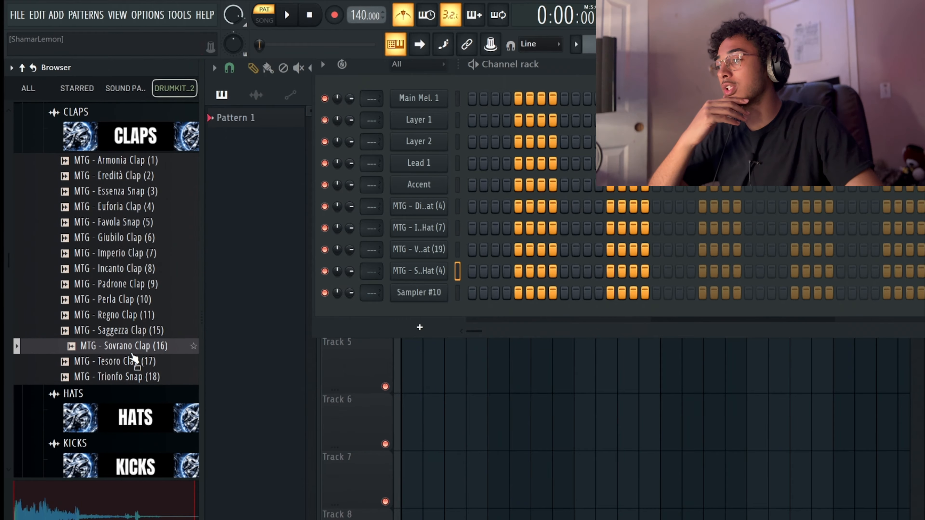
{"action": "left_click", "coordinate": [137, 382]}
{"action": "left_click", "coordinate": [134, 366]}
{"action": "left_click", "coordinate": [133, 352]}
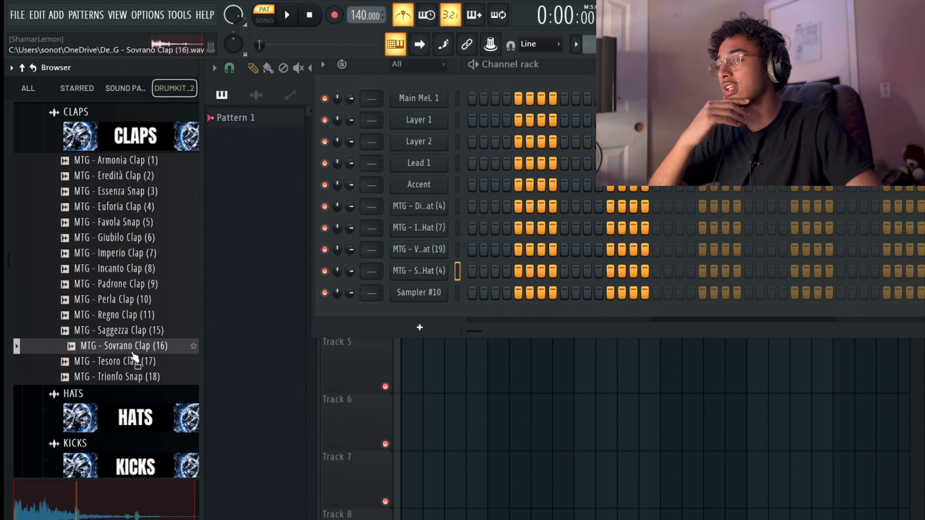
{"action": "left_click", "coordinate": [133, 361]}
{"action": "left_click_drag", "start_coordinate": [133, 360], "coordinate": [412, 293]}
Add MTG - Imperio Clap (7) as a new channel below the Tesoro clap and close the Claps folder
{"action": "left_click", "coordinate": [122, 258]}
{"action": "left_click_drag", "start_coordinate": [122, 258], "coordinate": [400, 314]}
{"action": "left_click", "coordinate": [124, 136]}
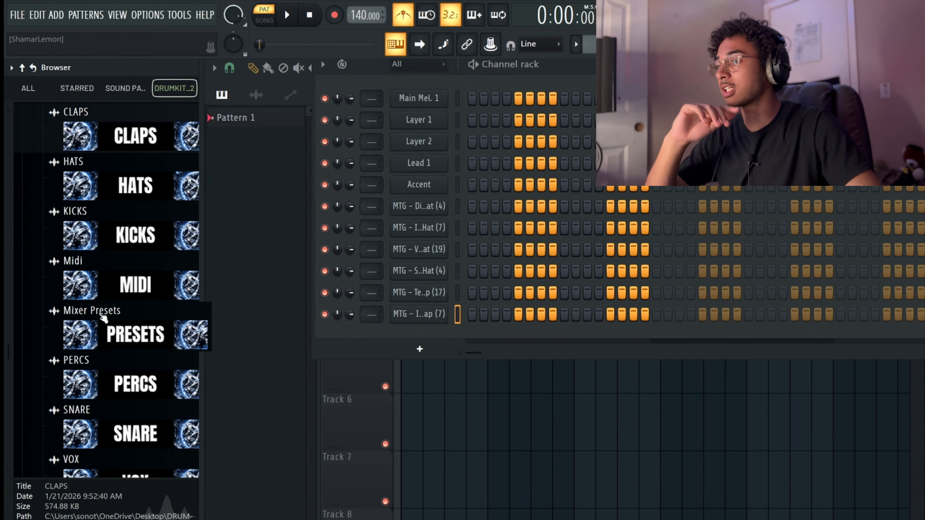
Open the drum kit's Snare folder and audition snares from Basic Snare (2) through Grazia Snare (11)
{"action": "scroll", "coordinate": [92, 324], "scroll_direction": "down", "scroll_amount": 2}
{"action": "left_click", "coordinate": [79, 331]}
{"action": "left_click", "coordinate": [118, 369]}
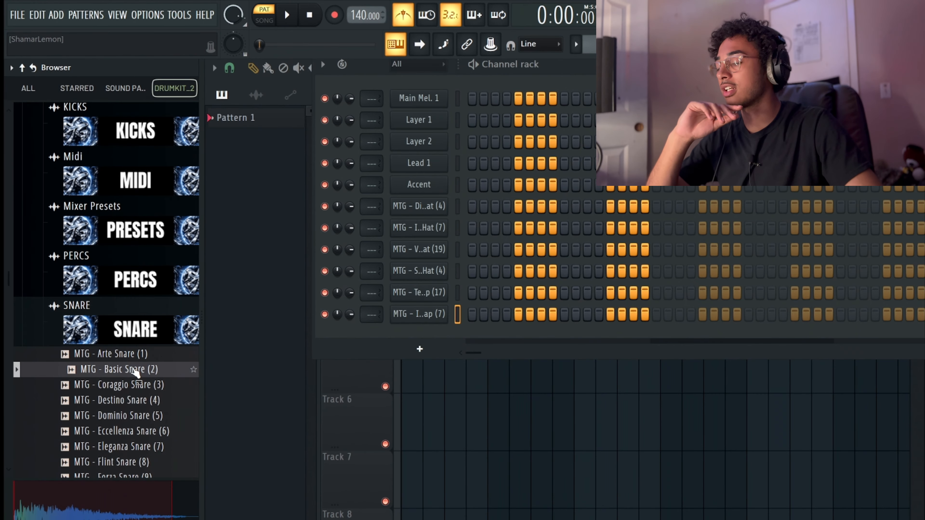
{"action": "left_click_drag", "start_coordinate": [118, 370], "coordinate": [127, 379]}
{"action": "left_click", "coordinate": [125, 374]}
{"action": "scroll", "coordinate": [134, 358], "scroll_direction": "down", "scroll_amount": 2}
{"action": "left_click", "coordinate": [143, 343]}
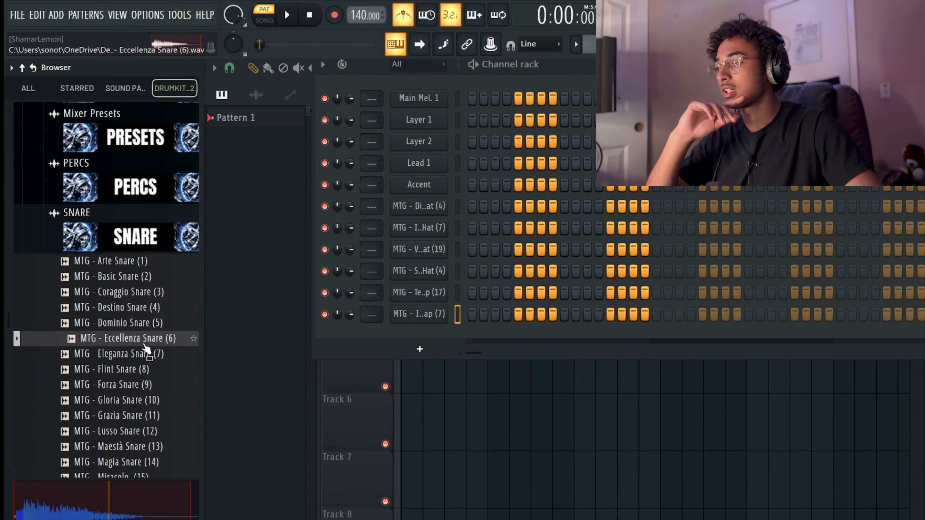
{"action": "left_click", "coordinate": [130, 359]}
{"action": "left_click", "coordinate": [134, 371]}
{"action": "left_click", "coordinate": [137, 385]}
{"action": "left_click", "coordinate": [138, 415]}
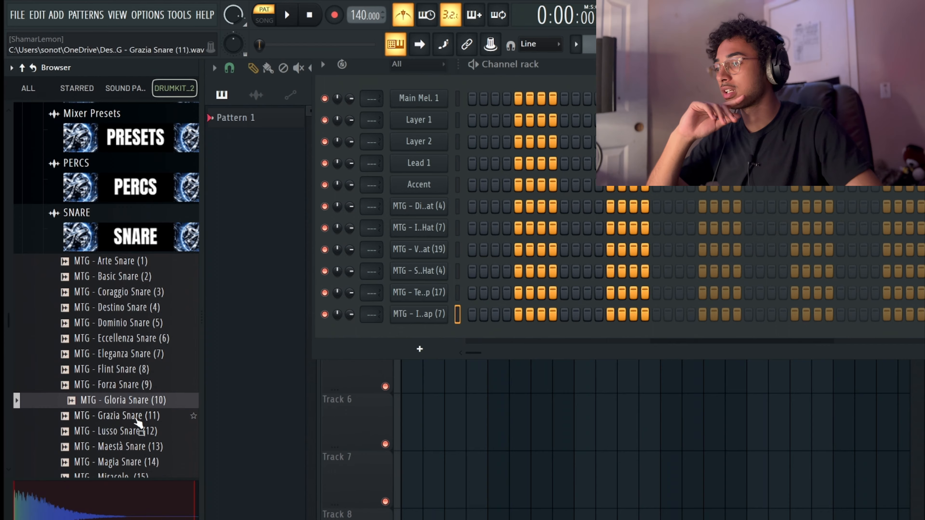
Audition the snares from Lusso Snare (12) onward and add MTG - Potere Snare (18) as a new channel
{"action": "left_click", "coordinate": [138, 431]}
{"action": "scroll", "coordinate": [136, 433], "scroll_direction": "down", "scroll_amount": 5}
{"action": "left_click", "coordinate": [135, 369]}
{"action": "left_click", "coordinate": [133, 359]}
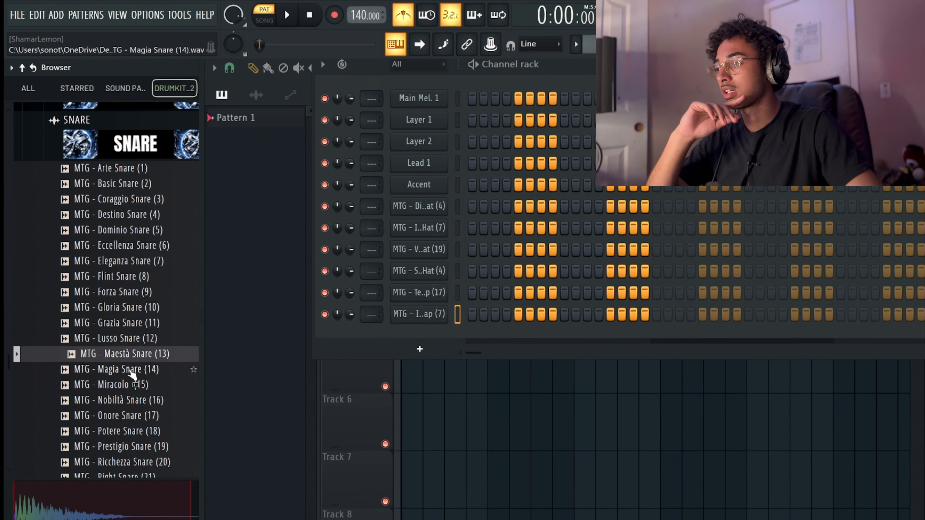
{"action": "left_click", "coordinate": [131, 385]}
{"action": "left_click", "coordinate": [129, 400]}
{"action": "left_click", "coordinate": [129, 416]}
{"action": "left_click", "coordinate": [128, 431]}
{"action": "scroll", "coordinate": [128, 431], "scroll_direction": "down", "scroll_amount": 3}
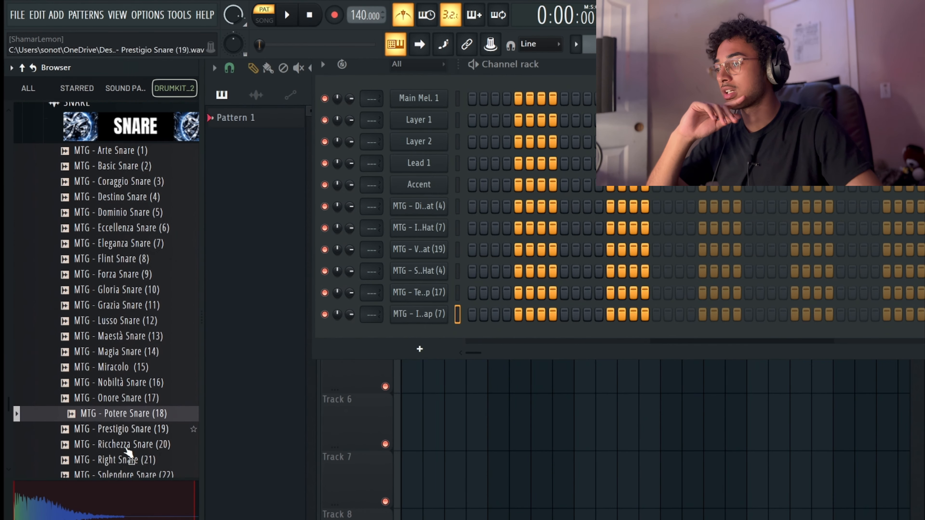
{"action": "left_click_drag", "start_coordinate": [128, 338], "coordinate": [368, 336]}
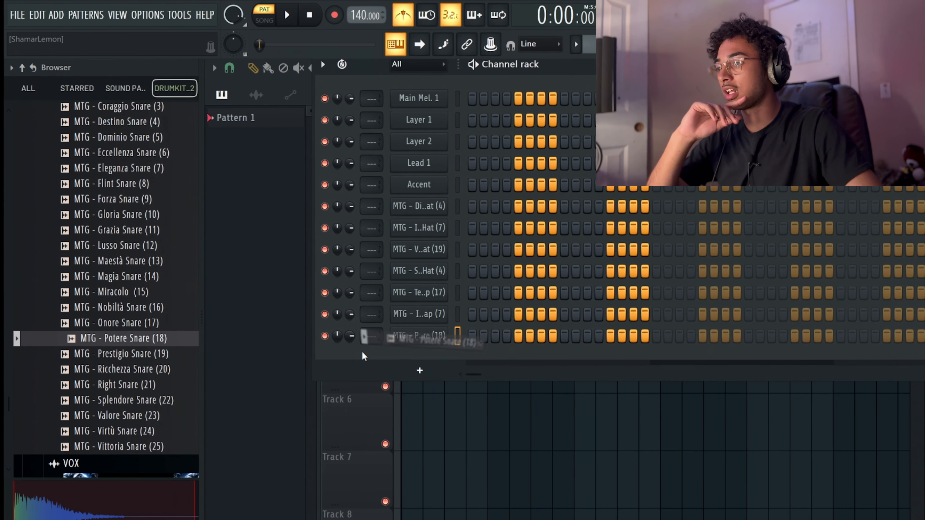
Audition the remaining snares and add MTG - Vittoria Snare (25) as a new channel below the Potere snare
{"action": "left_click", "coordinate": [147, 385]}
{"action": "left_click", "coordinate": [144, 369]}
{"action": "left_click", "coordinate": [134, 415]}
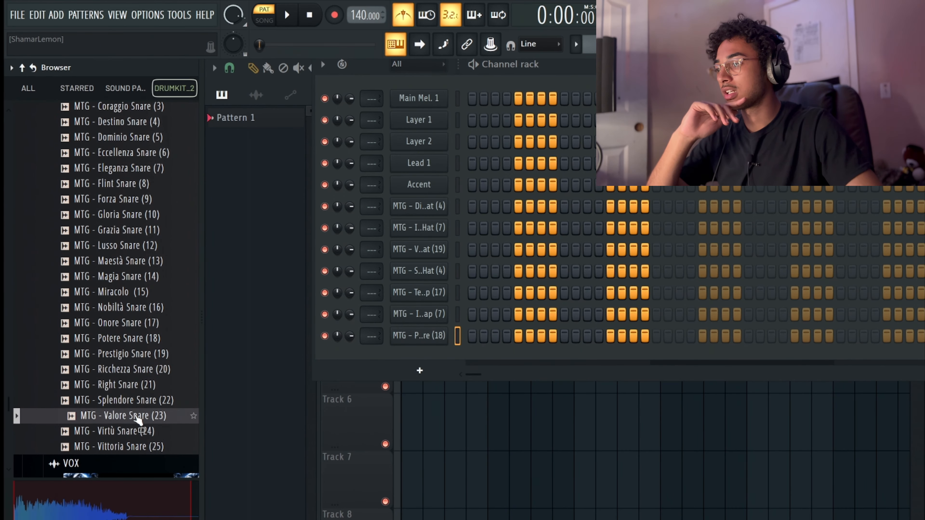
{"action": "left_click", "coordinate": [132, 431]}
{"action": "left_click", "coordinate": [130, 446]}
{"action": "left_click", "coordinate": [142, 307]}
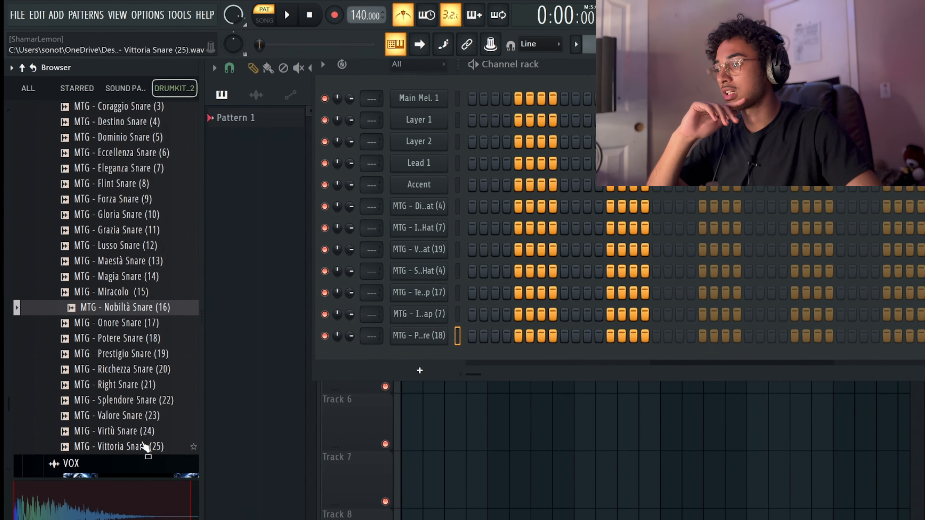
{"action": "left_click_drag", "start_coordinate": [146, 447], "coordinate": [328, 360]}
Go to the TrackHawk Drumkit, close its Crash folder and open its Snare folder
{"action": "scroll", "coordinate": [115, 338], "scroll_direction": "up", "scroll_amount": 1}
{"action": "scroll", "coordinate": [117, 330], "scroll_direction": "up", "scroll_amount": 12}
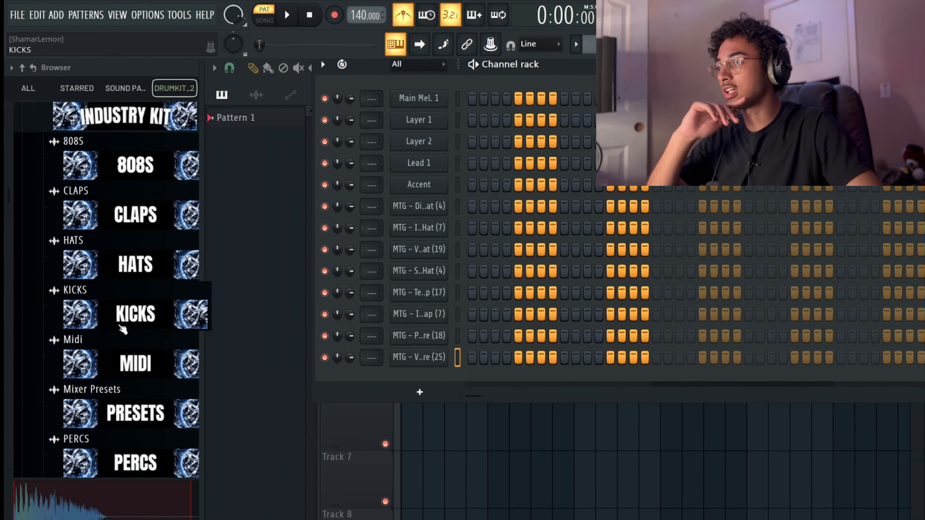
{"action": "left_click", "coordinate": [127, 148]}
{"action": "left_click", "coordinate": [132, 190]}
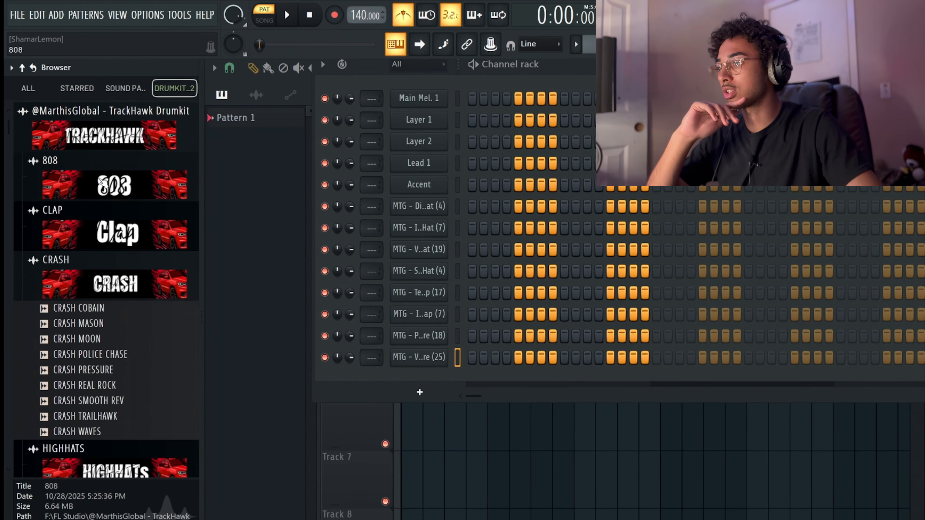
{"action": "left_click", "coordinate": [127, 286]}
{"action": "scroll", "coordinate": [126, 319], "scroll_direction": "down", "scroll_amount": 4}
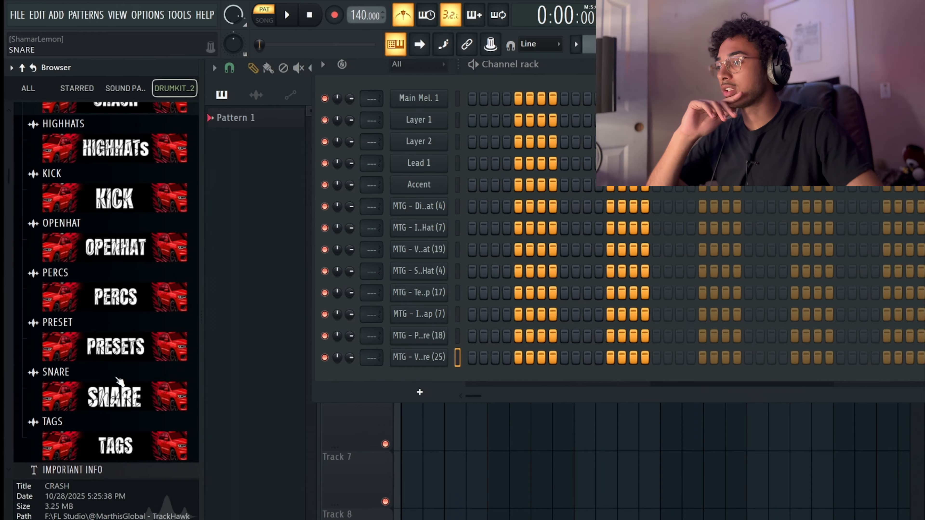
{"action": "left_click", "coordinate": [129, 380]}
Audition the TrackHawk snares from SNARE YSL up to SNARE MESH and add SNARE MISS as a new channel
{"action": "left_click", "coordinate": [96, 269]}
{"action": "left_click", "coordinate": [91, 283]}
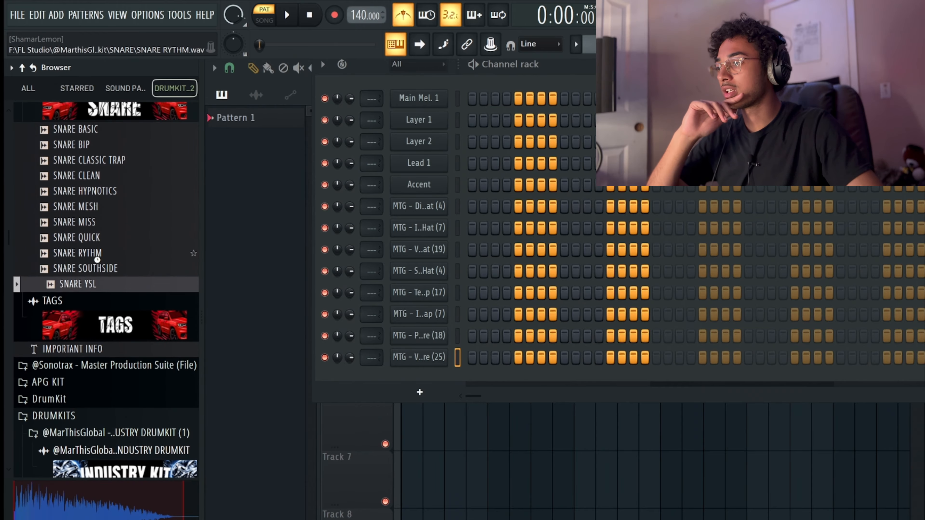
{"action": "left_click", "coordinate": [95, 254]}
{"action": "left_click", "coordinate": [95, 241]}
{"action": "left_click", "coordinate": [95, 224]}
{"action": "left_click", "coordinate": [92, 211]}
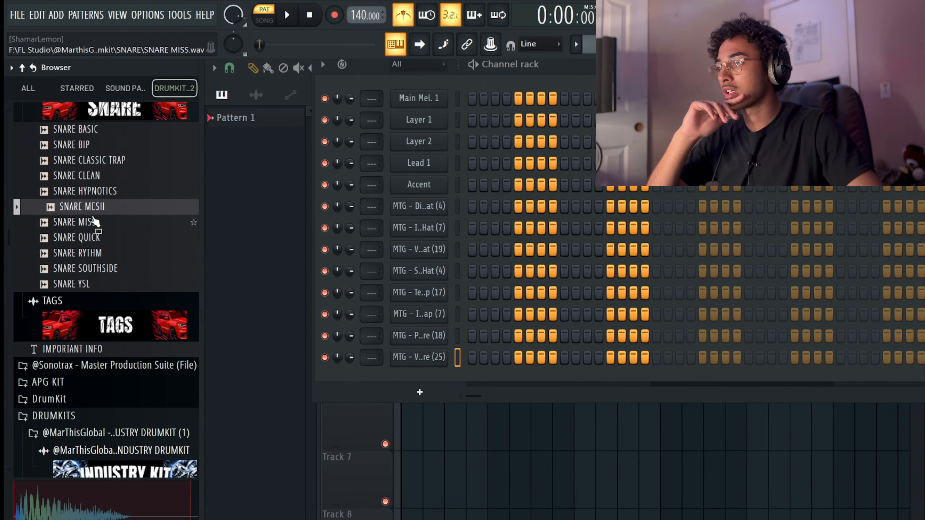
{"action": "left_click", "coordinate": [93, 222]}
{"action": "left_click", "coordinate": [90, 209]}
{"action": "left_click", "coordinate": [89, 220]}
{"action": "left_click_drag", "start_coordinate": [91, 222], "coordinate": [430, 379]}
Audition SNARE MESH and load it over the Vittoria Snare (25) channel
{"action": "left_click", "coordinate": [123, 193]}
{"action": "left_click", "coordinate": [109, 208]}
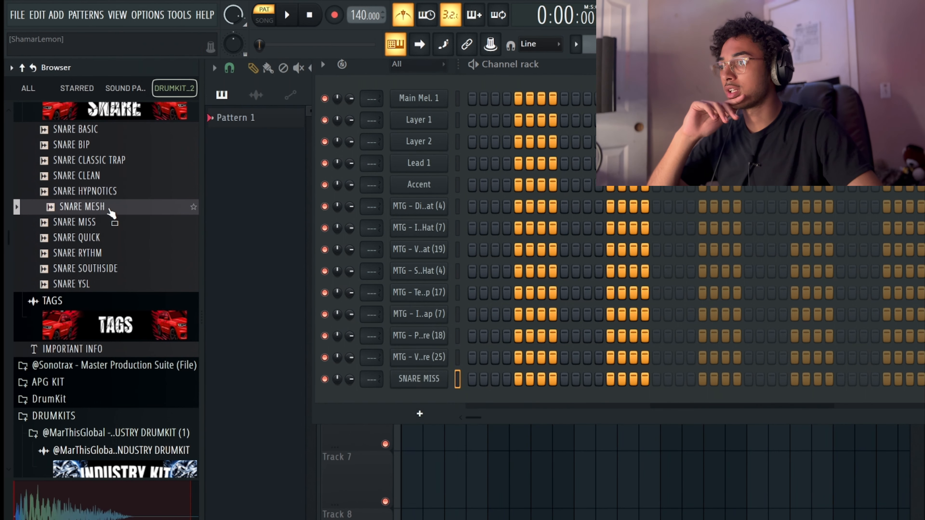
{"action": "left_click_drag", "start_coordinate": [109, 213], "coordinate": [415, 363]}
Audition the other TrackHawk snares and load SNARE BASIC over the Potere Snare (18) channel
{"action": "scroll", "coordinate": [140, 303], "scroll_direction": "up", "scroll_amount": 5}
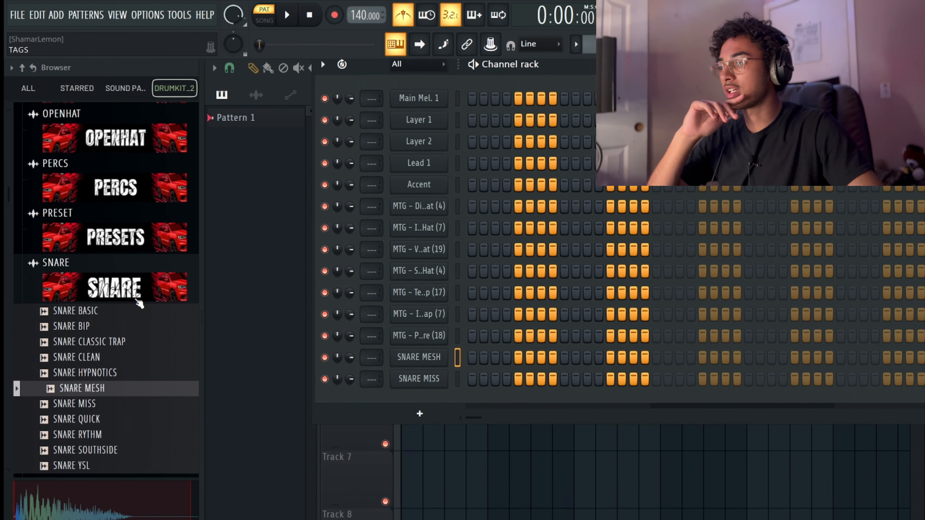
{"action": "scroll", "coordinate": [120, 317], "scroll_direction": "down", "scroll_amount": 3}
{"action": "left_click", "coordinate": [104, 286]}
{"action": "left_click", "coordinate": [99, 270]}
{"action": "left_click", "coordinate": [96, 253]}
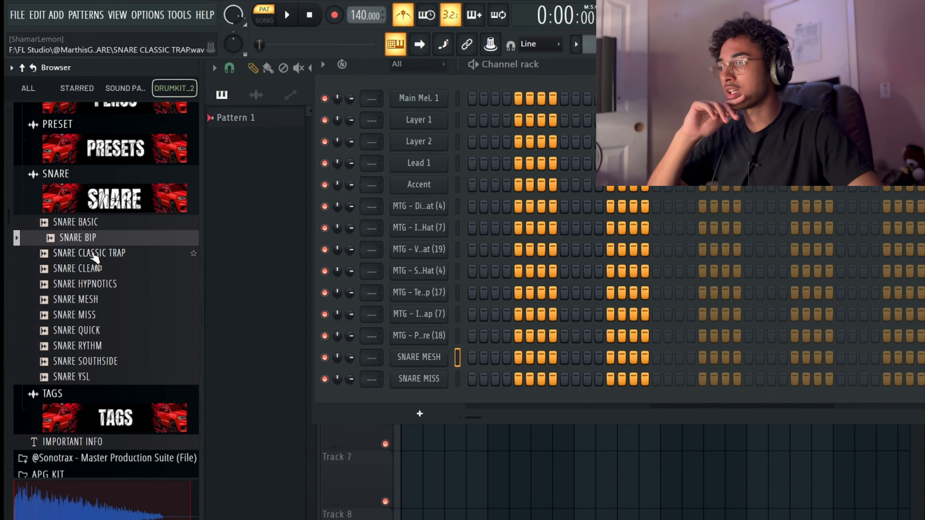
{"action": "left_click", "coordinate": [93, 223]}
{"action": "left_click_drag", "start_coordinate": [91, 224], "coordinate": [428, 338]}
Switch from the Snare folder to the TrackHawk Kick folder, audition kicks and add KICK MIX as a new channel
{"action": "scroll", "coordinate": [108, 315], "scroll_direction": "up", "scroll_amount": 3}
{"action": "left_click", "coordinate": [104, 290]}
{"action": "scroll", "coordinate": [140, 302], "scroll_direction": "up", "scroll_amount": 8}
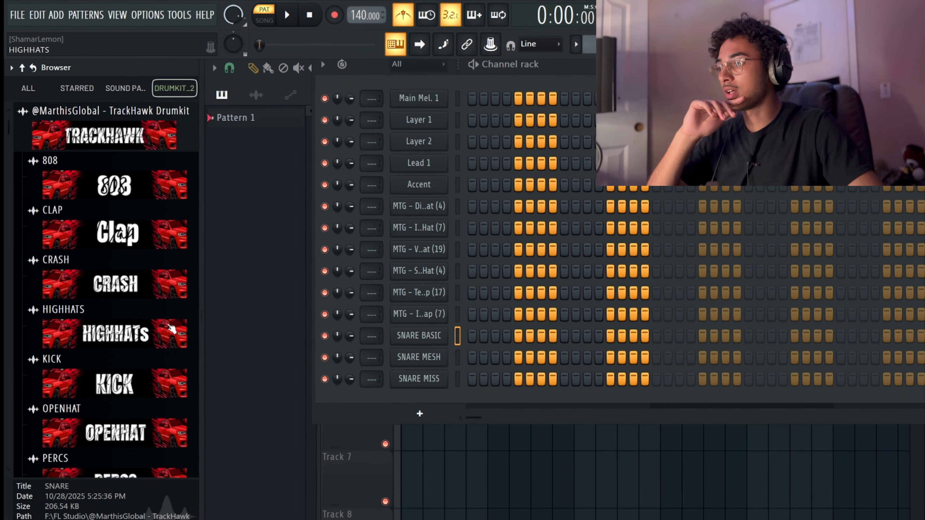
{"action": "left_click", "coordinate": [52, 362]}
{"action": "left_click", "coordinate": [102, 332]}
{"action": "left_click", "coordinate": [100, 315]}
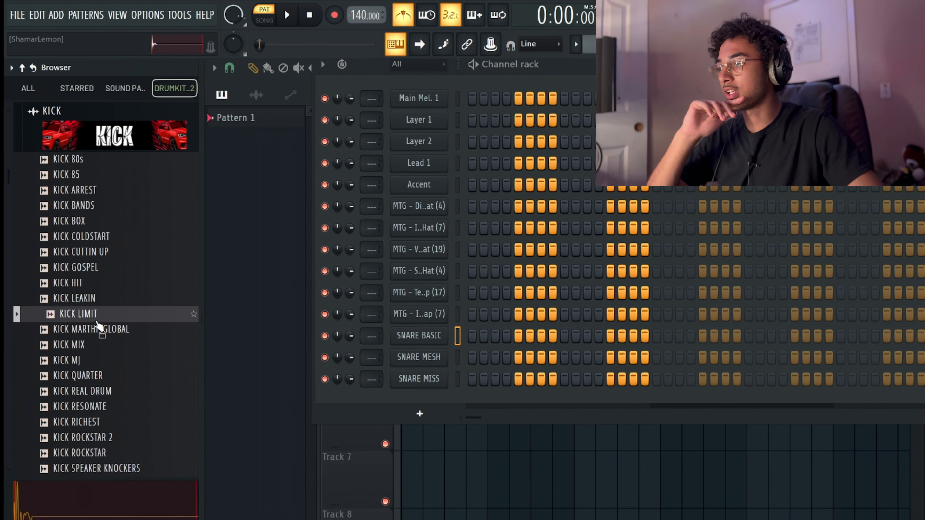
{"action": "left_click", "coordinate": [96, 345]}
{"action": "left_click", "coordinate": [96, 361]}
{"action": "left_click", "coordinate": [90, 349]}
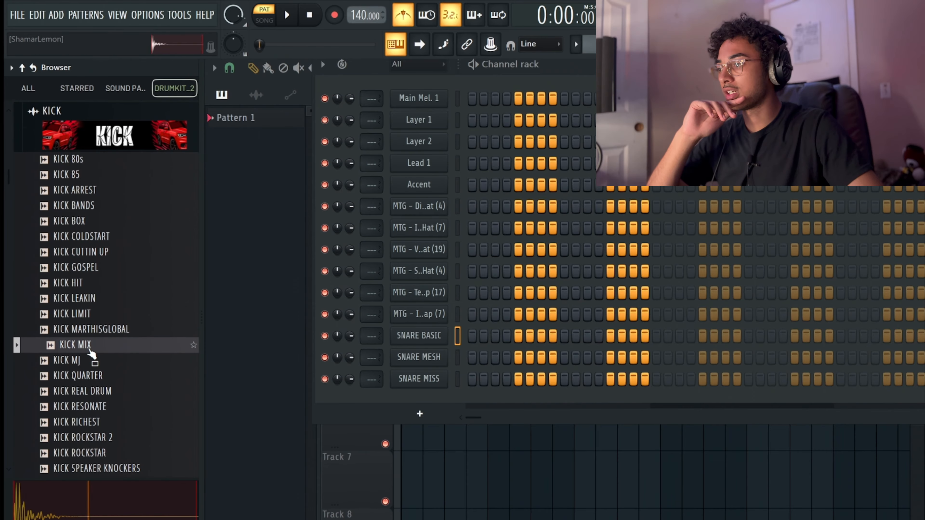
{"action": "left_click_drag", "start_coordinate": [91, 351], "coordinate": [415, 404]}
Close the Kick folder and open the TrackHawk kit's 808 folder
{"action": "scroll", "coordinate": [87, 226], "scroll_direction": "up", "scroll_amount": 3}
{"action": "left_click", "coordinate": [86, 227]}
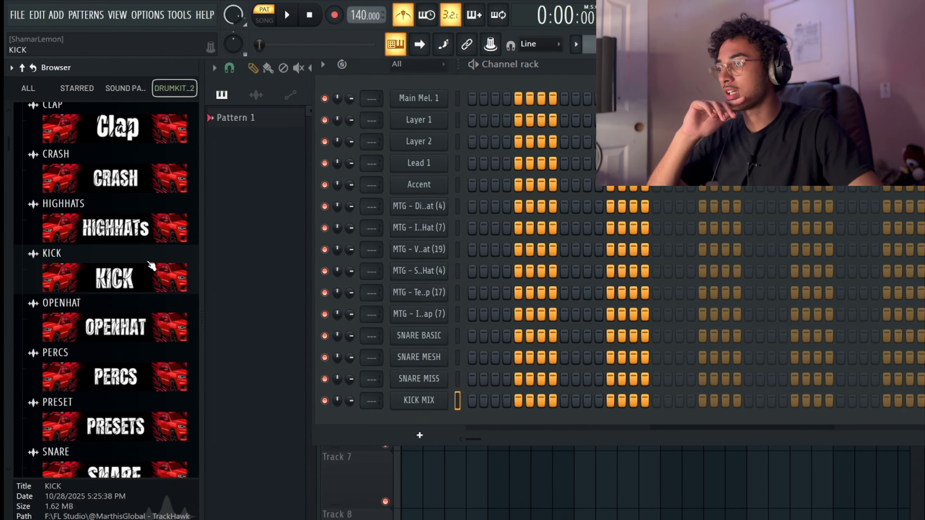
{"action": "scroll", "coordinate": [153, 281], "scroll_direction": "down", "scroll_amount": 4}
{"action": "scroll", "coordinate": [150, 285], "scroll_direction": "up", "scroll_amount": 4}
{"action": "scroll", "coordinate": [152, 284], "scroll_direction": "up", "scroll_amount": 3}
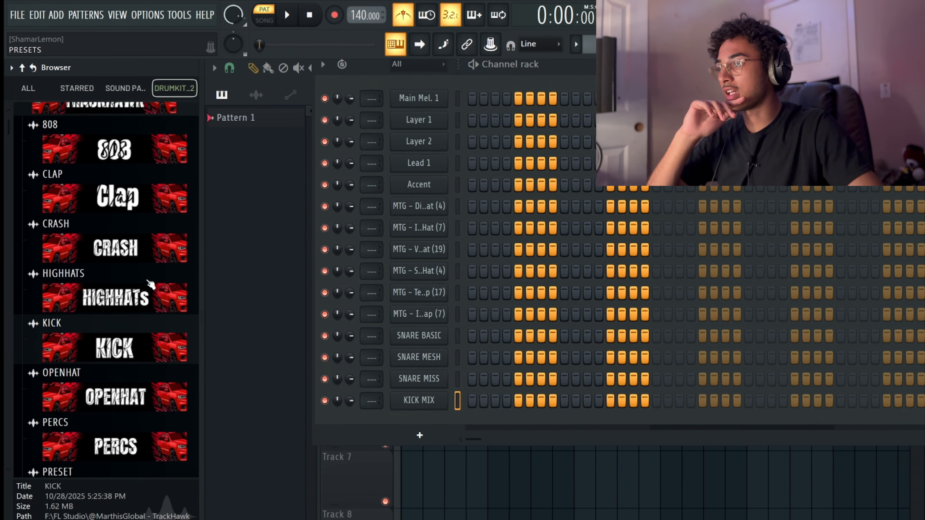
{"action": "left_click", "coordinate": [129, 198]}
{"action": "scroll", "coordinate": [120, 295], "scroll_direction": "down", "scroll_amount": 1}
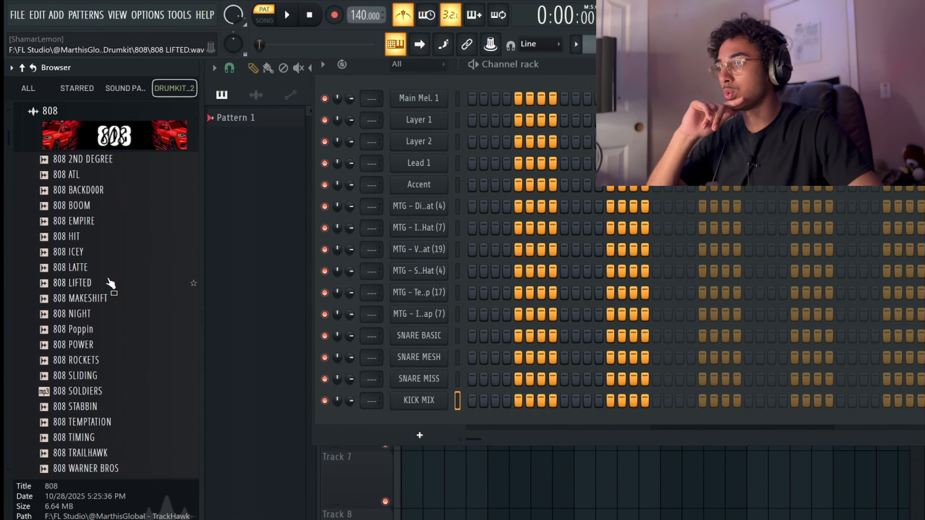
Audition the 808s from 808 ROCKETS through 808 TIMING and add 808 TEMPTATION as a new channel
{"action": "left_click", "coordinate": [98, 361]}
{"action": "left_click", "coordinate": [106, 379]}
{"action": "left_click", "coordinate": [102, 394]}
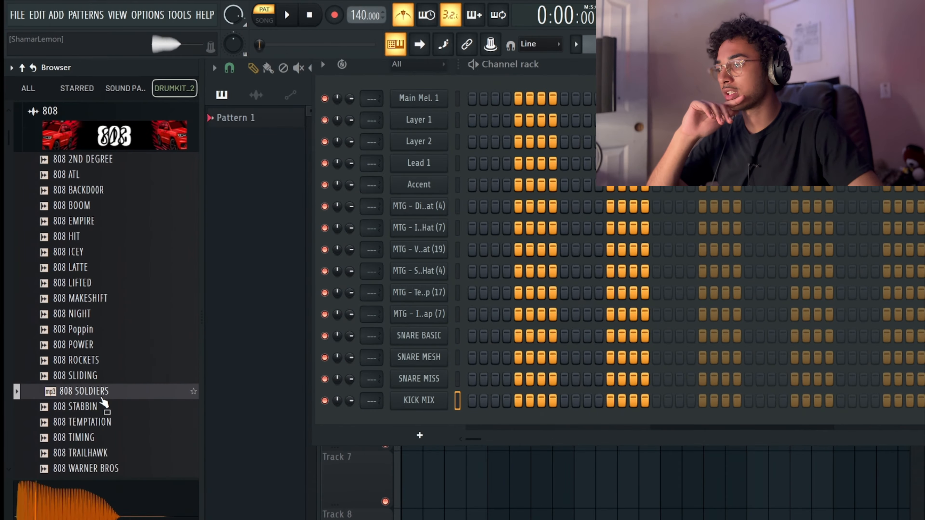
{"action": "left_click", "coordinate": [102, 408]}
{"action": "left_click", "coordinate": [98, 396]}
{"action": "left_click", "coordinate": [100, 423]}
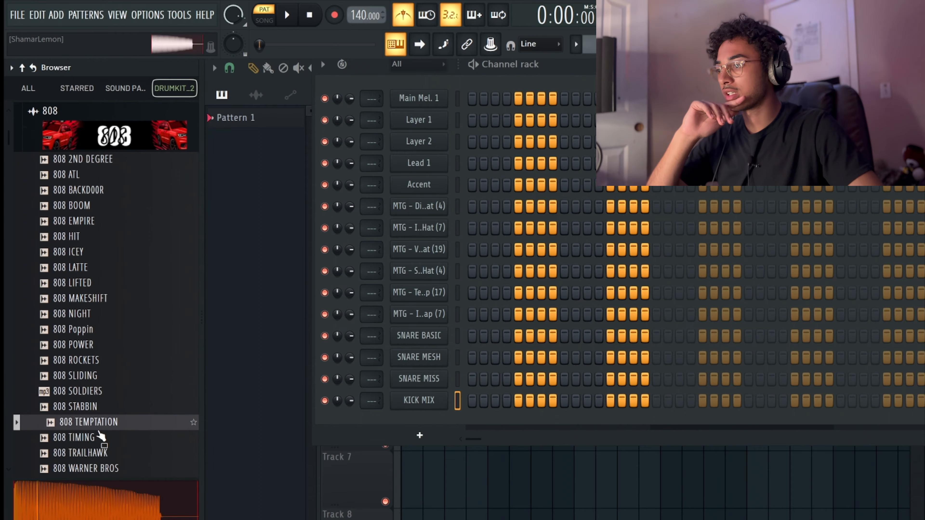
{"action": "left_click", "coordinate": [101, 438]}
{"action": "left_click_drag", "start_coordinate": [97, 428], "coordinate": [434, 426]}
Close the TrackHawk kit and its 808 folder, and open the 808S folder of the Industry Drumkit
{"action": "scroll", "coordinate": [118, 233], "scroll_direction": "up", "scroll_amount": 1}
{"action": "left_click", "coordinate": [118, 181]}
{"action": "scroll", "coordinate": [126, 309], "scroll_direction": "down", "scroll_amount": 6}
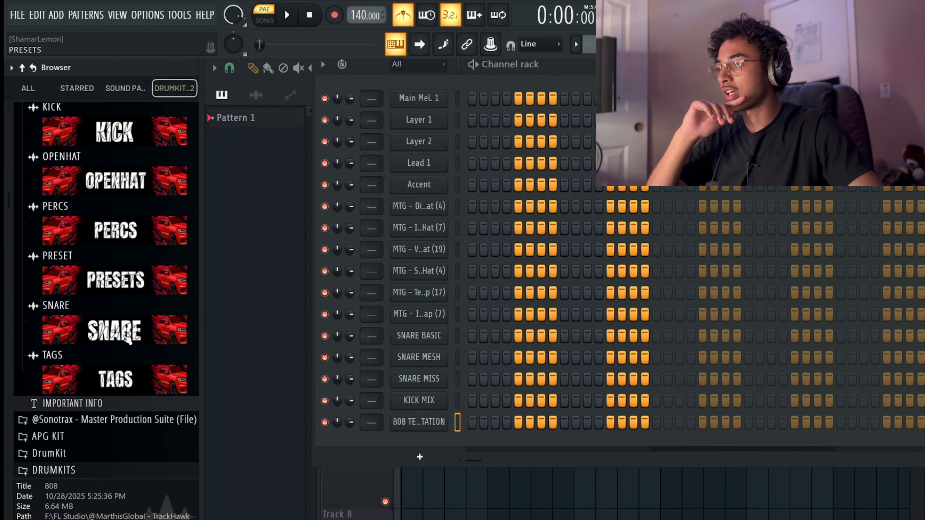
{"action": "scroll", "coordinate": [123, 320], "scroll_direction": "up", "scroll_amount": 2}
{"action": "scroll", "coordinate": [124, 321], "scroll_direction": "up", "scroll_amount": 5}
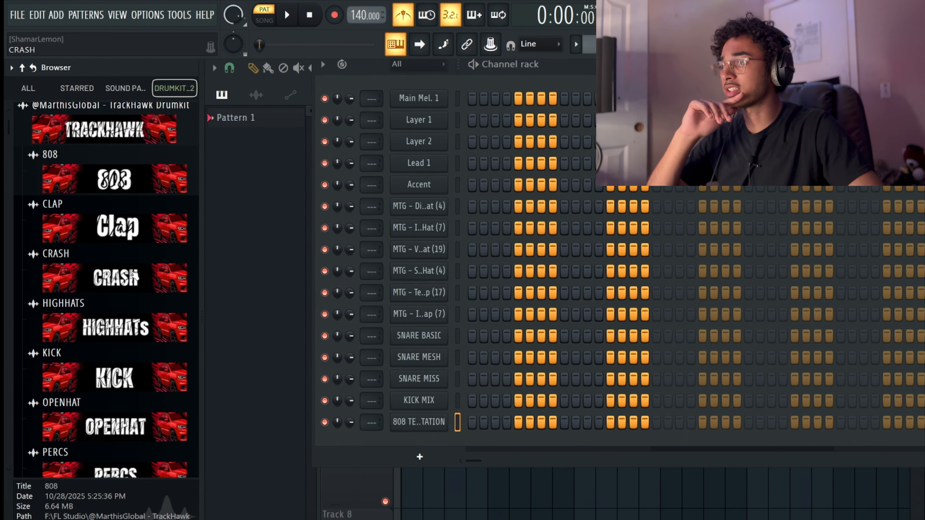
{"action": "left_click", "coordinate": [115, 153]}
{"action": "scroll", "coordinate": [123, 304], "scroll_direction": "down", "scroll_amount": 2}
{"action": "left_click", "coordinate": [128, 226]}
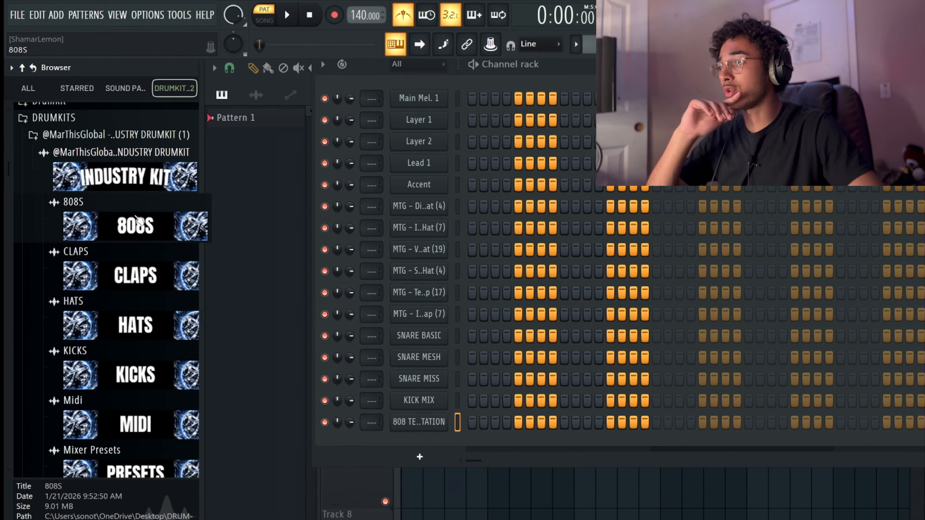
Add MTG - Tonfo 808s (20) and MTG - Frastuono 808s (6) as new channels below 808 TEMPTATION
{"action": "scroll", "coordinate": [155, 303], "scroll_direction": "down", "scroll_amount": 4}
{"action": "left_click", "coordinate": [118, 276]}
{"action": "left_click", "coordinate": [128, 283]}
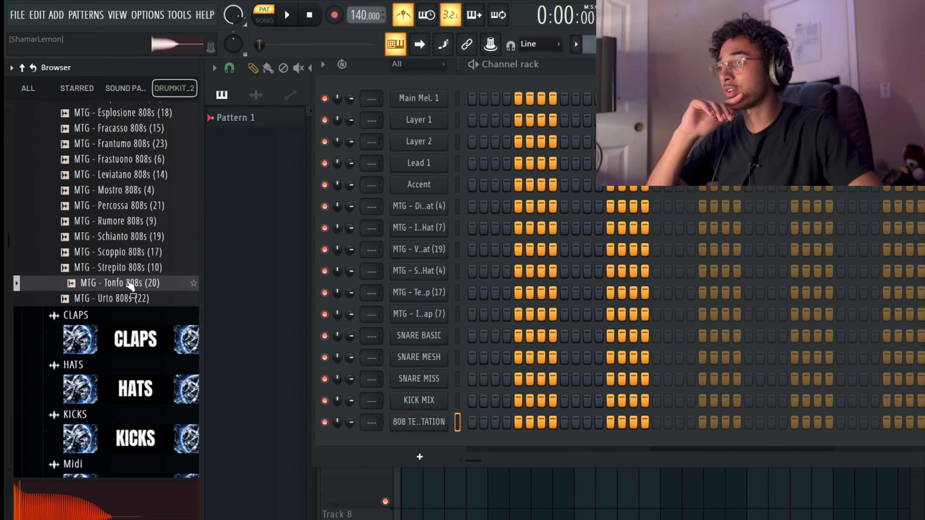
{"action": "left_click_drag", "start_coordinate": [129, 286], "coordinate": [419, 442]}
{"action": "scroll", "coordinate": [123, 292], "scroll_direction": "up", "scroll_amount": 5}
{"action": "left_click_drag", "start_coordinate": [126, 345], "coordinate": [458, 464]}
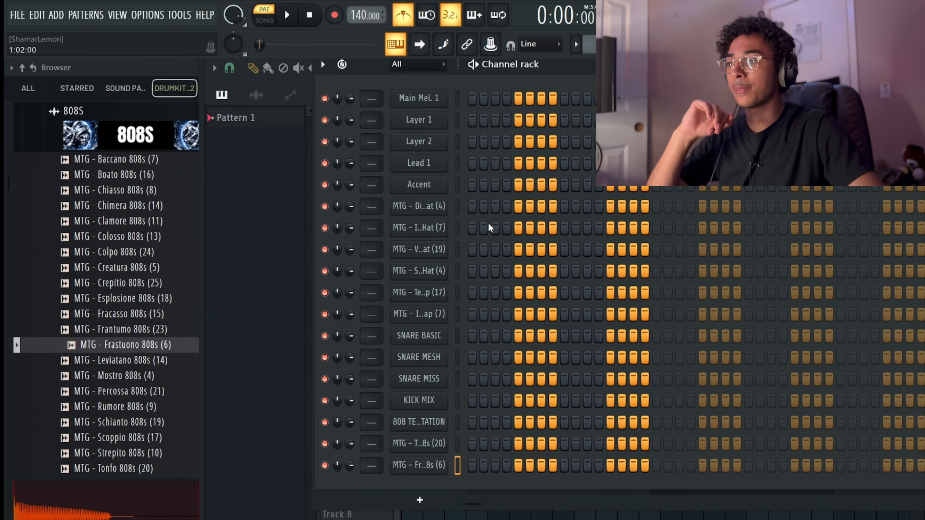
Color all channels from Main Mel. 1 to the last 808 with a gradient running from dark red to blue
{"action": "left_click_drag", "start_coordinate": [458, 98], "coordinate": [454, 466]}
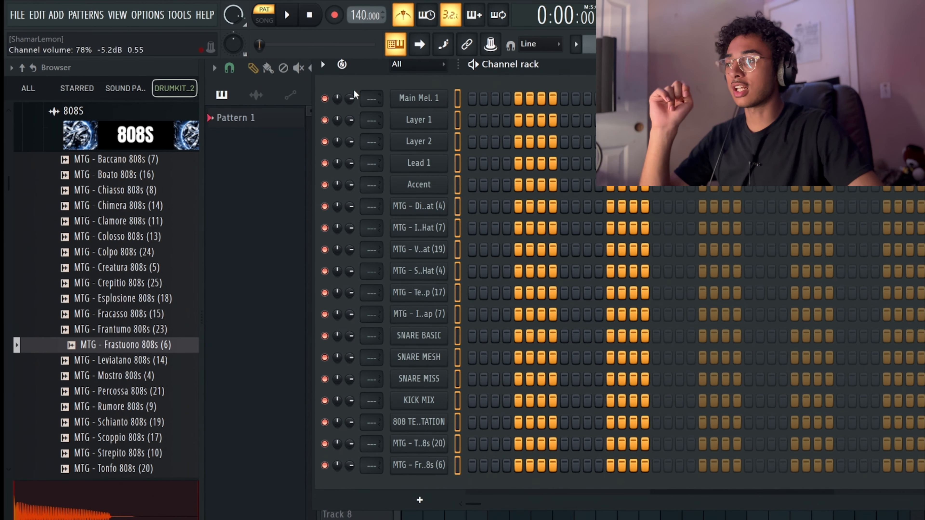
{"action": "left_click", "coordinate": [329, 70]}
{"action": "mouse_move", "coordinate": [408, 193]}
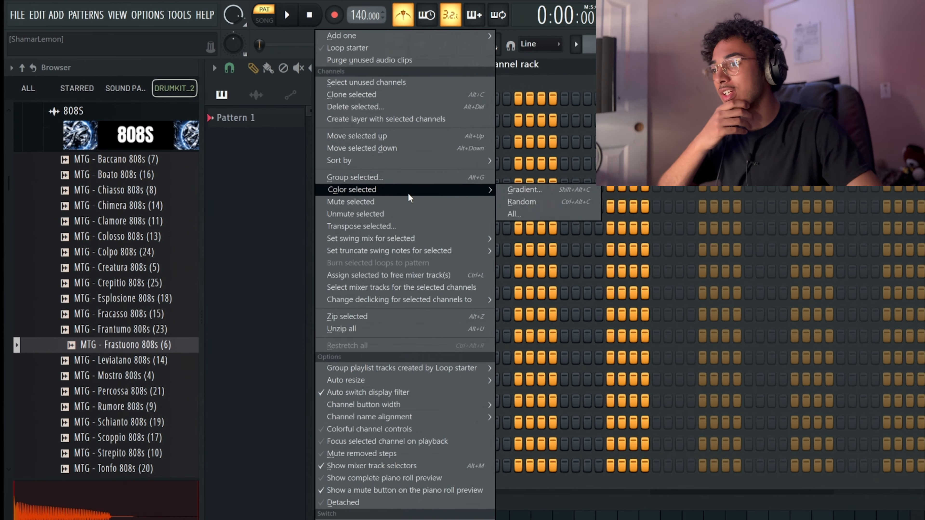
{"action": "left_click", "coordinate": [543, 191]}
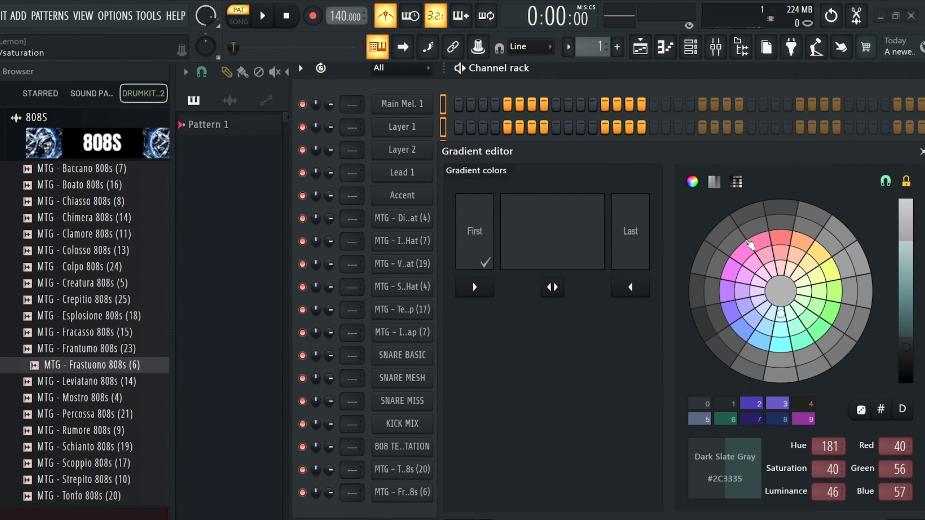
{"action": "left_click", "coordinate": [896, 222]}
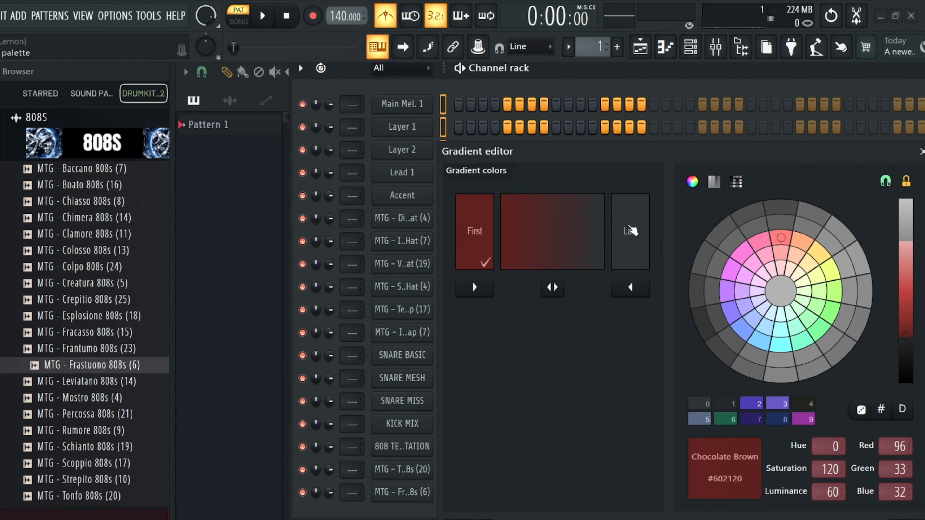
{"action": "left_click", "coordinate": [631, 229]}
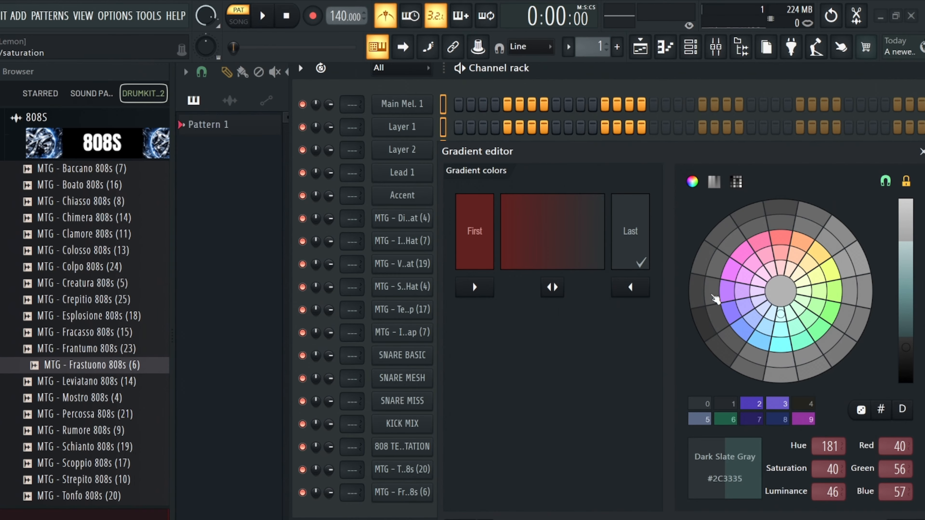
{"action": "left_click", "coordinate": [766, 326]}
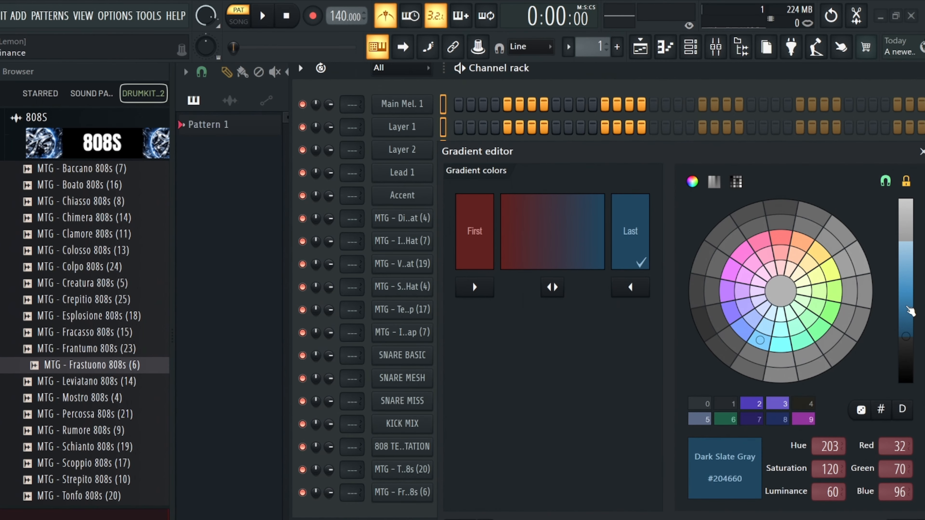
{"action": "left_click_drag", "start_coordinate": [907, 310], "coordinate": [906, 292]}
{"action": "left_click", "coordinate": [902, 519]}
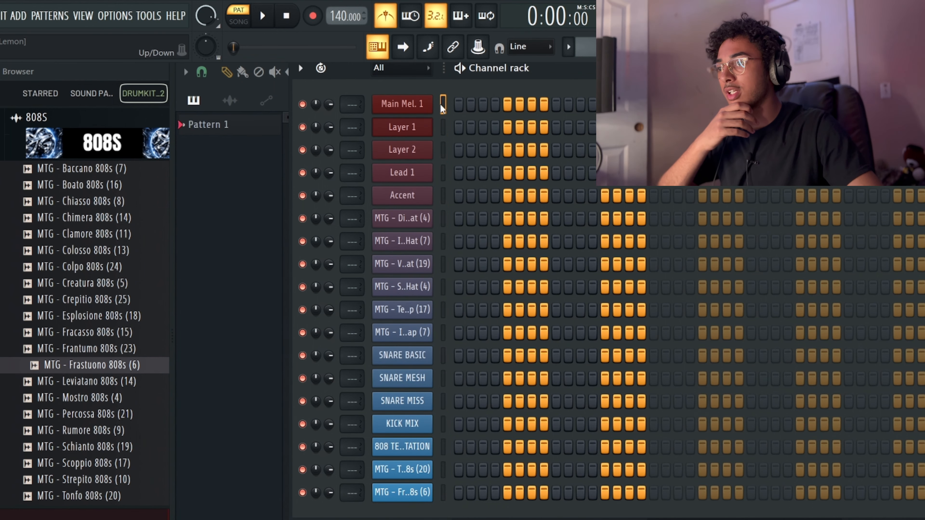
Select all channels and route them to consecutive mixer tracks starting from Insert 1
{"action": "left_click", "coordinate": [440, 105]}
{"action": "left_click", "coordinate": [440, 104]}
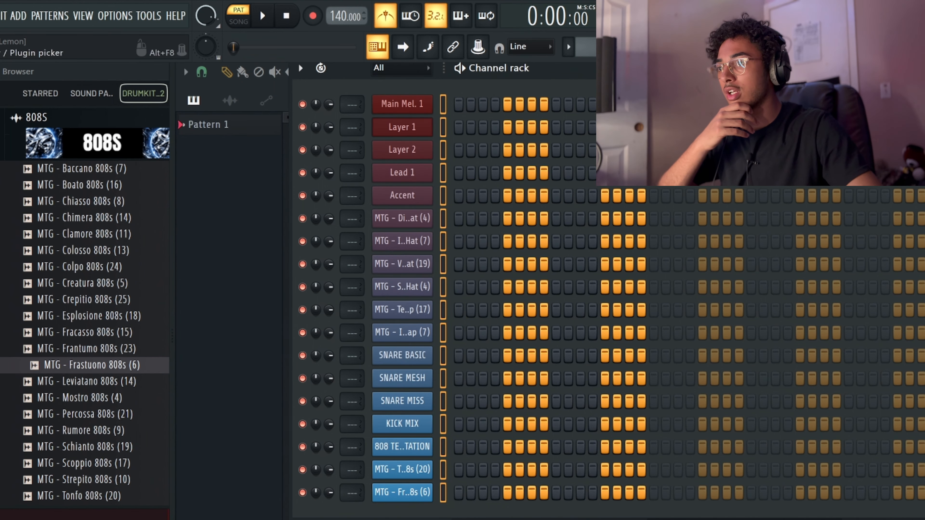
{"action": "key", "text": "F9"}
{"action": "left_click", "coordinate": [270, 149]}
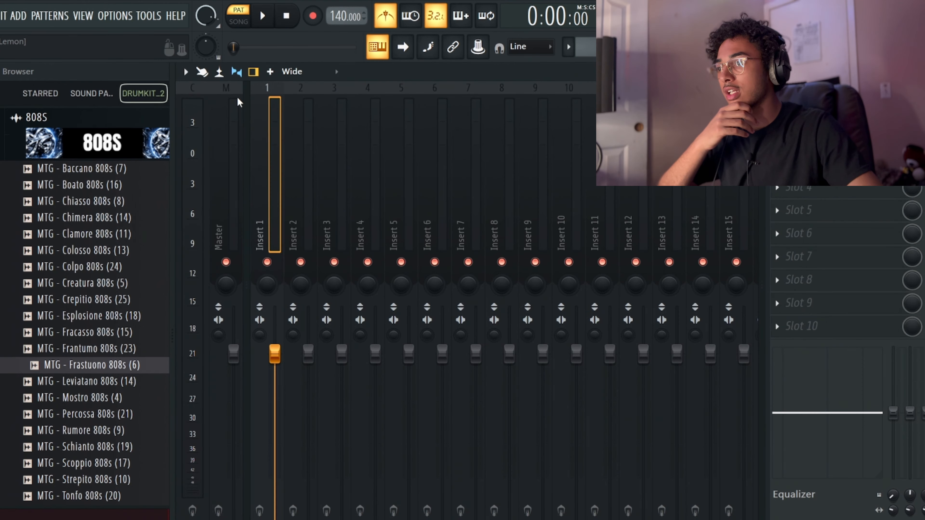
{"action": "left_click", "coordinate": [185, 72]}
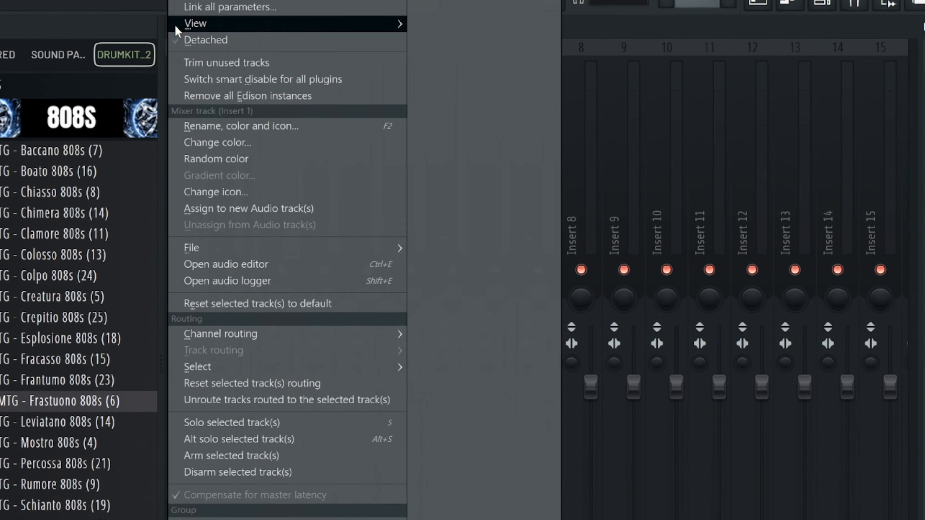
{"action": "mouse_move", "coordinate": [257, 313]}
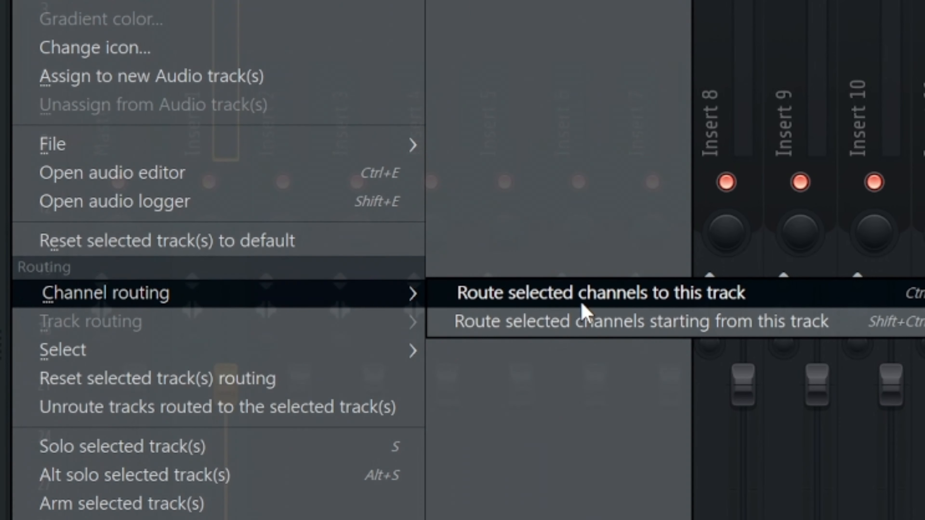
{"action": "left_click", "coordinate": [662, 328]}
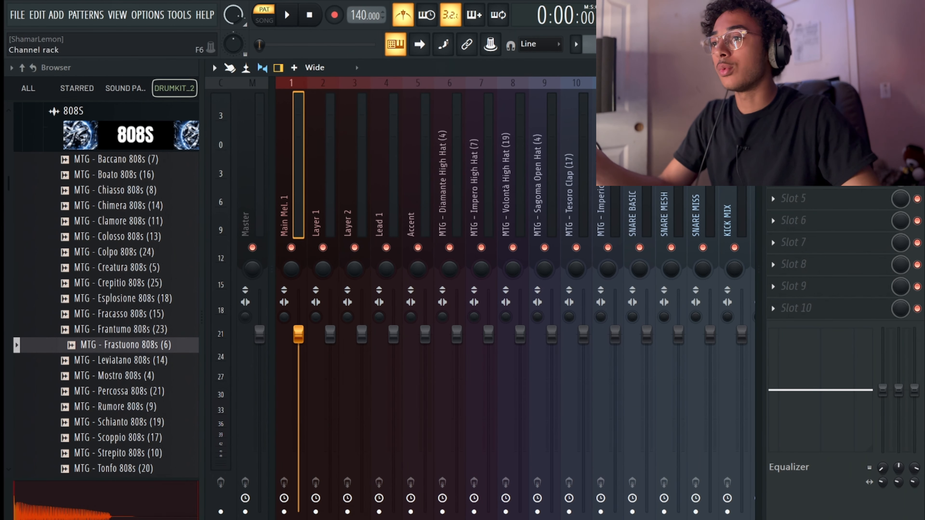
Look over the routed mixer tracks and hide the browser to widen the mixer
{"action": "left_click", "coordinate": [732, 44]}
{"action": "left_click", "coordinate": [306, 184]}
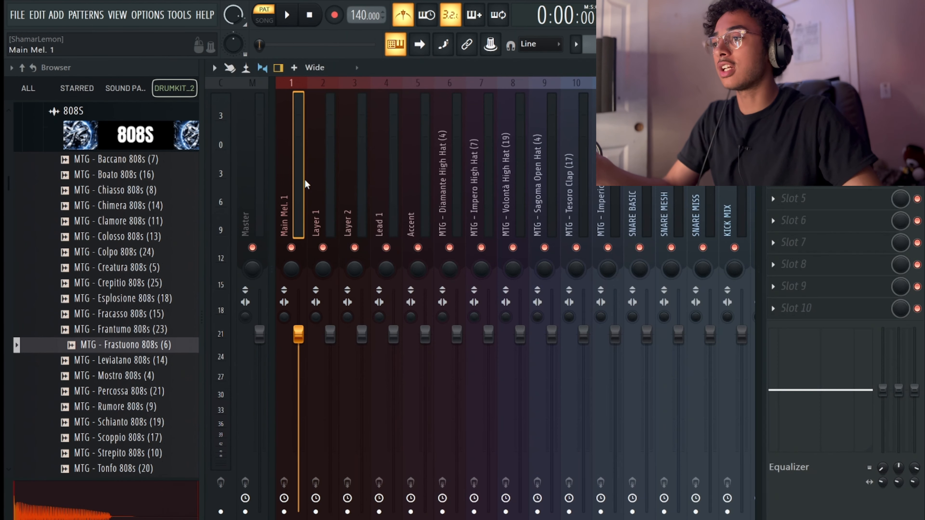
{"action": "scroll", "coordinate": [475, 201], "scroll_direction": "down", "scroll_amount": 4}
{"action": "scroll", "coordinate": [489, 201], "scroll_direction": "up", "scroll_amount": 4}
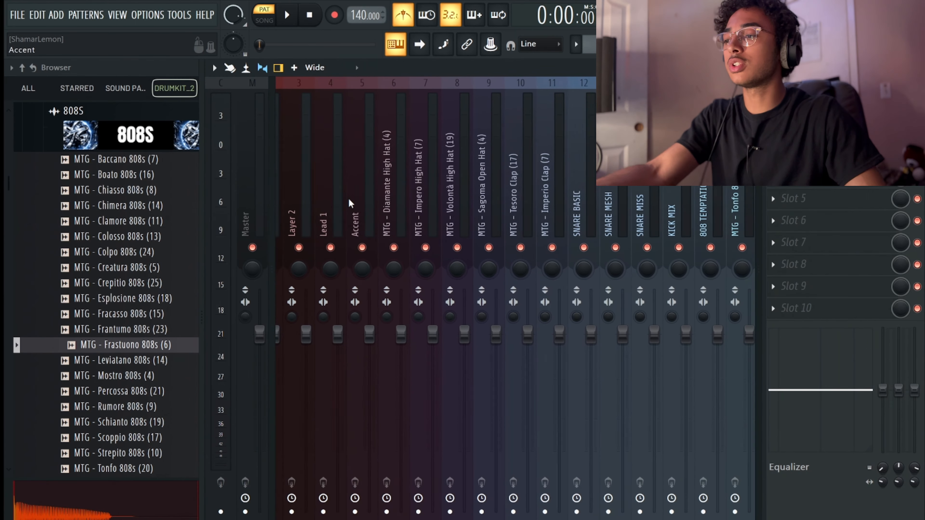
{"action": "scroll", "coordinate": [473, 218], "scroll_direction": "down", "scroll_amount": 4}
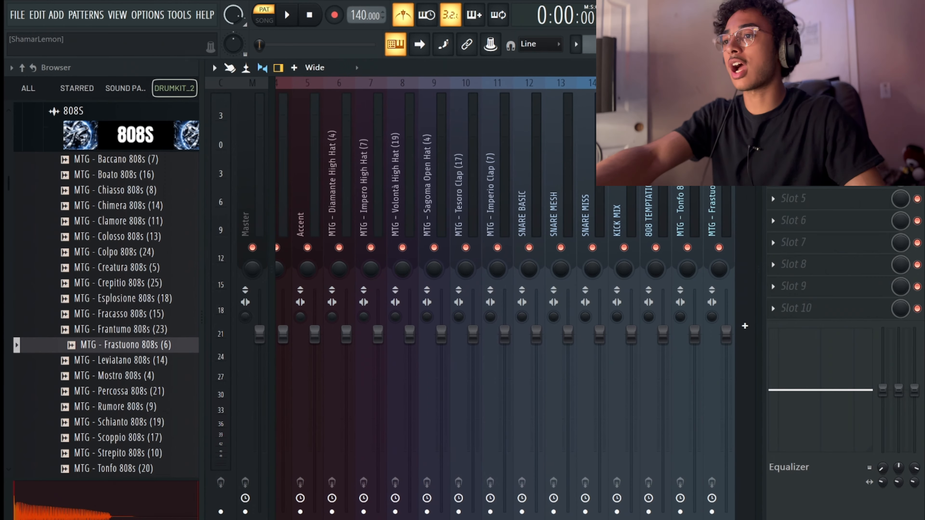
{"action": "key", "text": "alt+F8"}
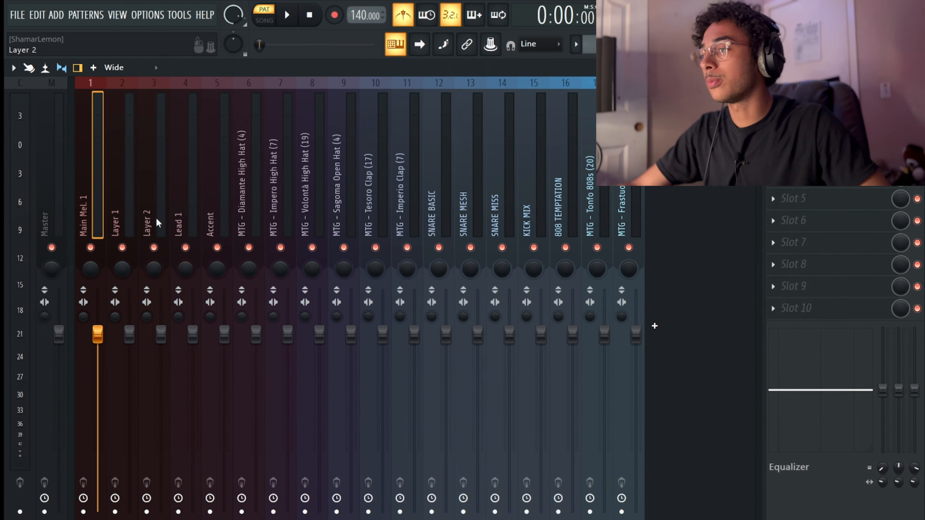
Add three empty mixer tracks after the last 808 track
{"action": "mouse_move", "coordinate": [97, 208]}
{"action": "left_mouse_down"}
{"action": "mouse_move", "coordinate": [588, 200]}
{"action": "mouse_move", "coordinate": [284, 189]}
{"action": "mouse_move", "coordinate": [98, 199]}
{"action": "left_mouse_up"}
{"action": "left_click", "coordinate": [660, 328]}
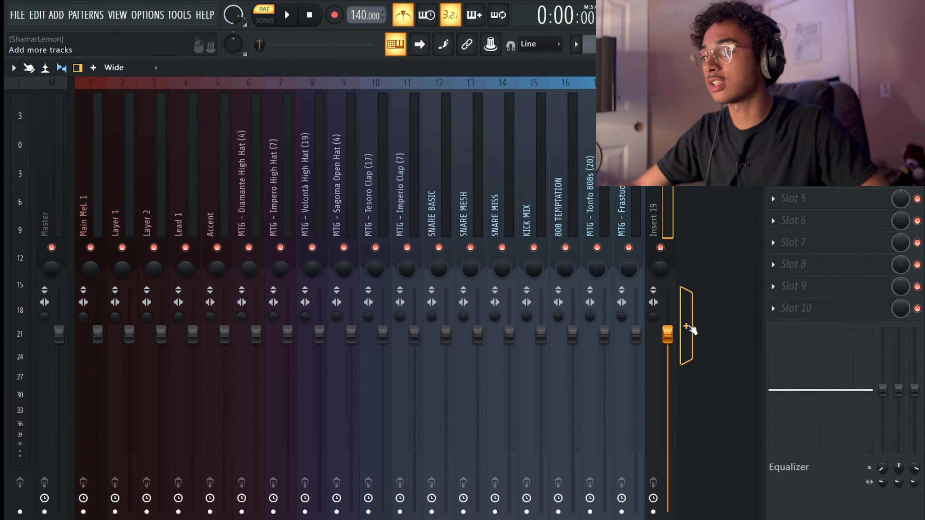
{"action": "left_click", "coordinate": [689, 328]}
{"action": "left_click", "coordinate": [721, 328]}
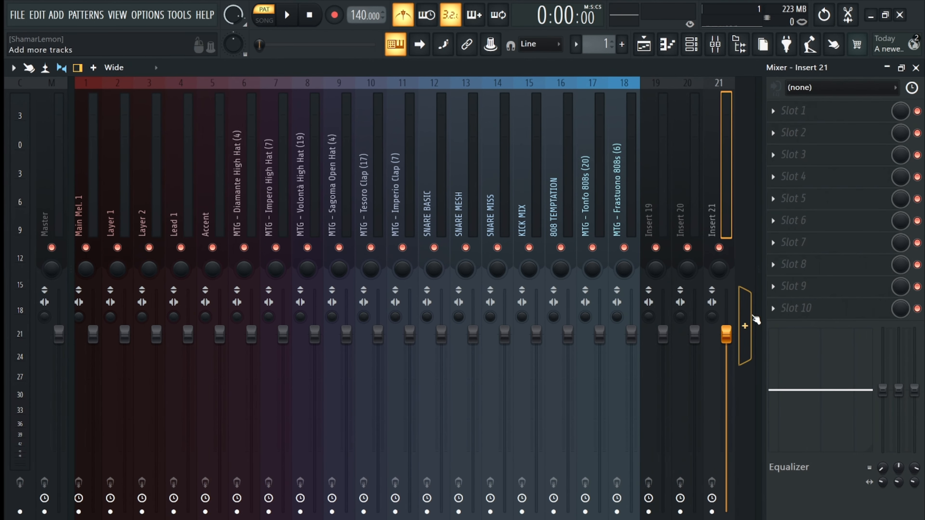
Rename mixer track Insert 19 as Melody
{"action": "left_click", "coordinate": [655, 198]}
{"action": "right_click", "coordinate": [656, 197]}
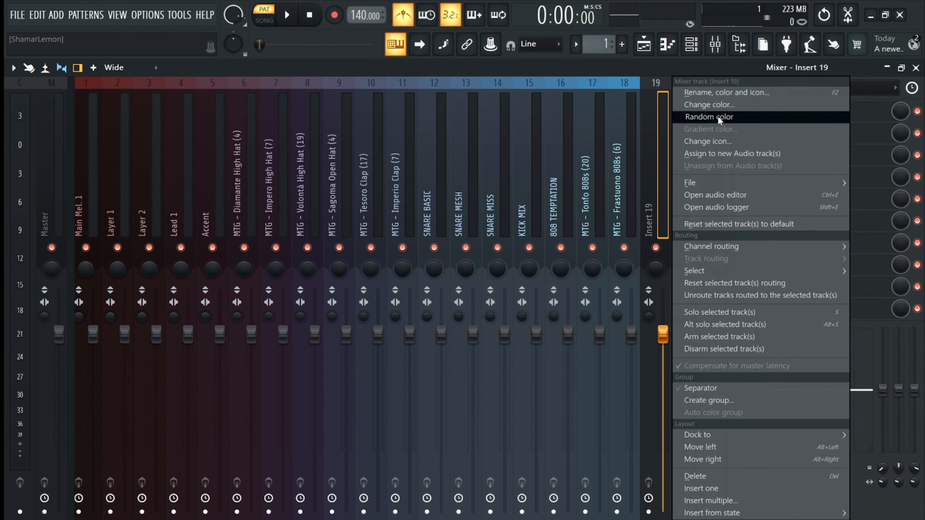
{"action": "left_click", "coordinate": [726, 92]}
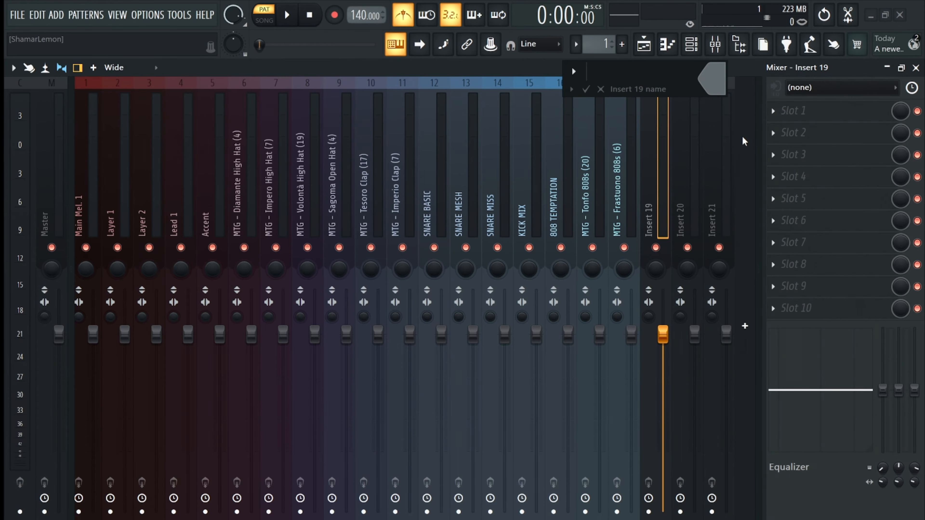
{"action": "type", "text": "Melodh"}
{"action": "key", "text": "BackSpace"}
{"action": "type", "text": "y"}
{"action": "key", "text": "Return"}
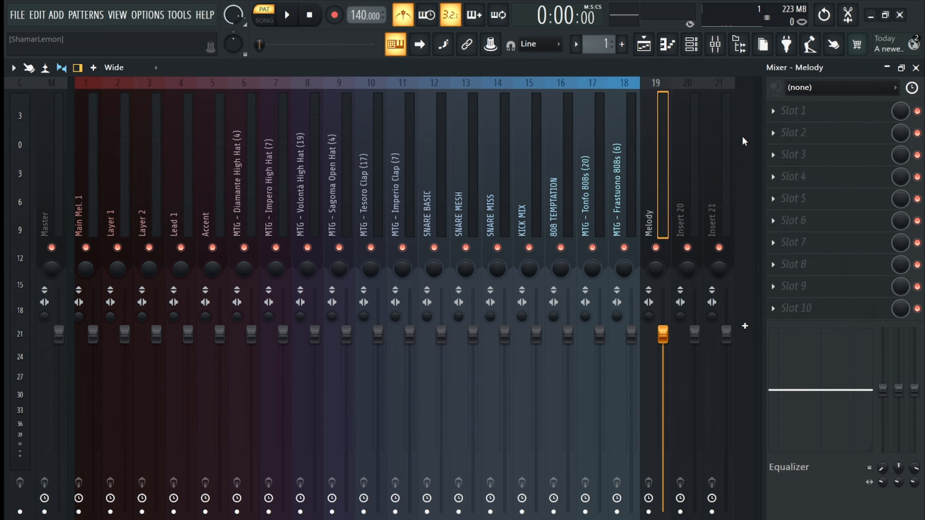
Rename mixer track Insert 20 as Drums and Insert 21 as 808s
{"action": "right_click", "coordinate": [683, 155]}
{"action": "left_click", "coordinate": [758, 97]}
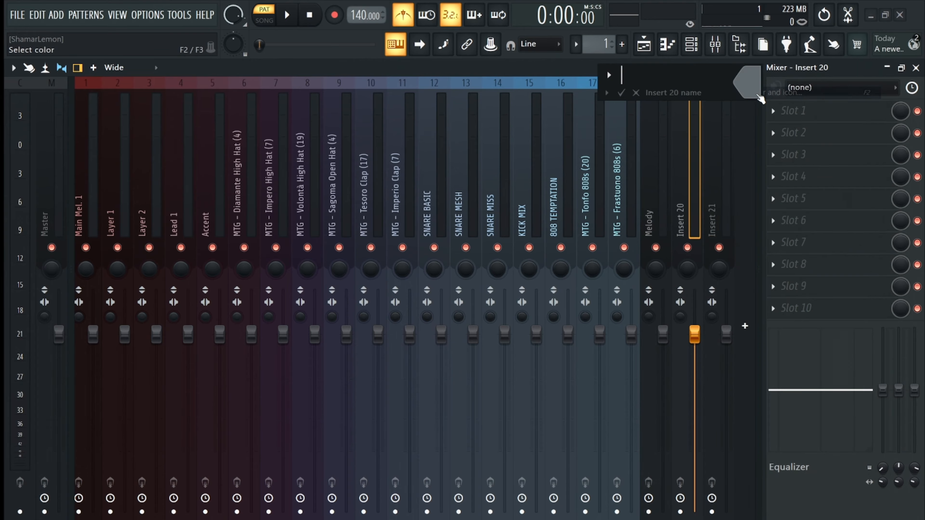
{"action": "key", "text": "Return"}
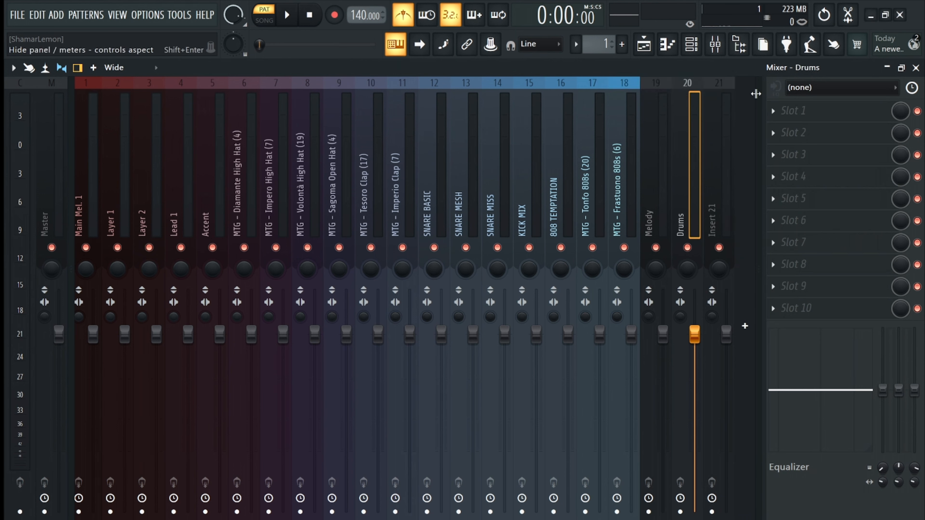
{"action": "right_click", "coordinate": [727, 135]}
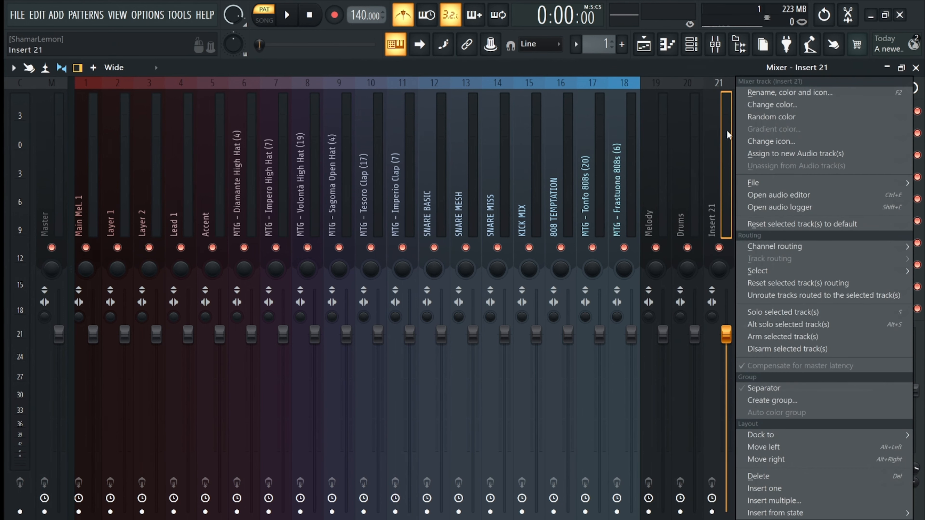
{"action": "left_click", "coordinate": [771, 92]}
{"action": "type", "text": "808"}
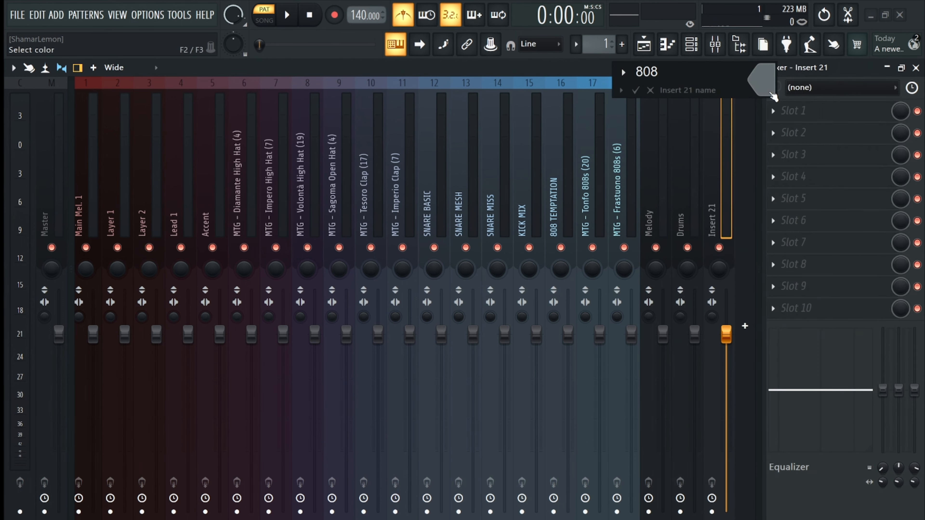
{"action": "type", "text": "s"}
{"action": "key", "text": "Return"}
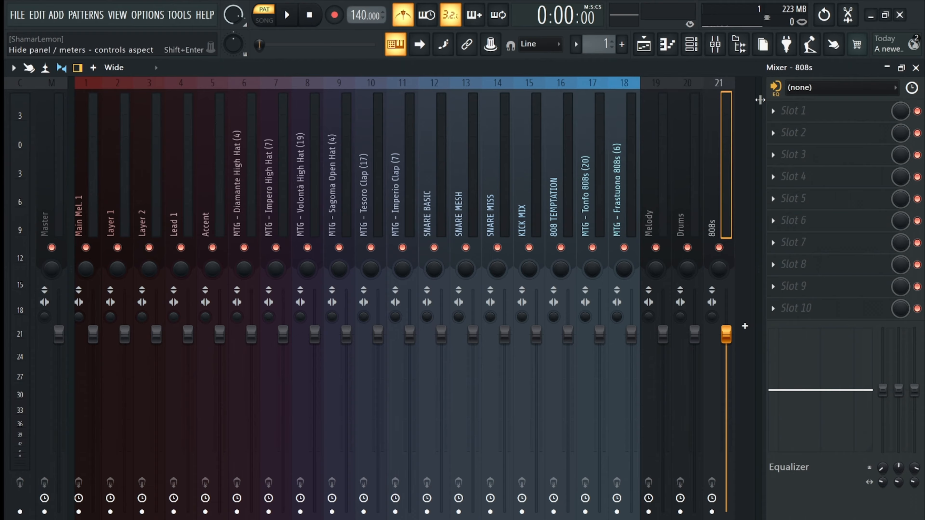
Extend the name of the Melody mixer track to Melody BUs
{"action": "left_click", "coordinate": [661, 162]}
{"action": "right_click", "coordinate": [670, 162]}
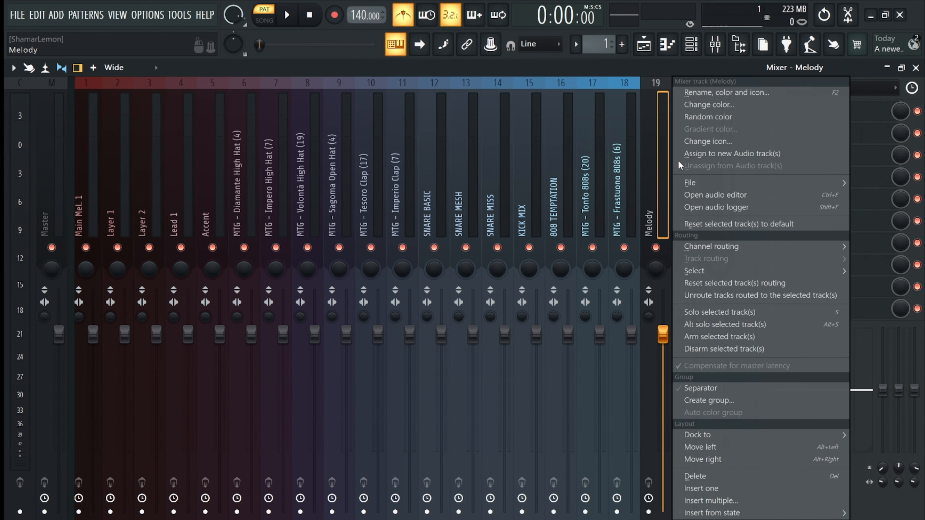
{"action": "left_click", "coordinate": [712, 94]}
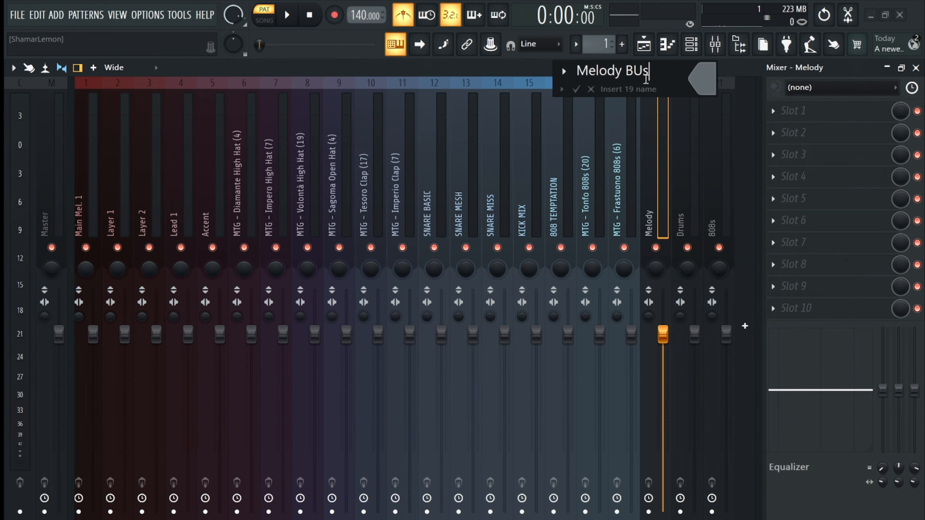
{"action": "type", "text": "BUs"}
{"action": "key", "text": "Return"}
Rename the Drums mixer track as Drum Bus
{"action": "left_click", "coordinate": [687, 121]}
{"action": "right_click", "coordinate": [688, 123]}
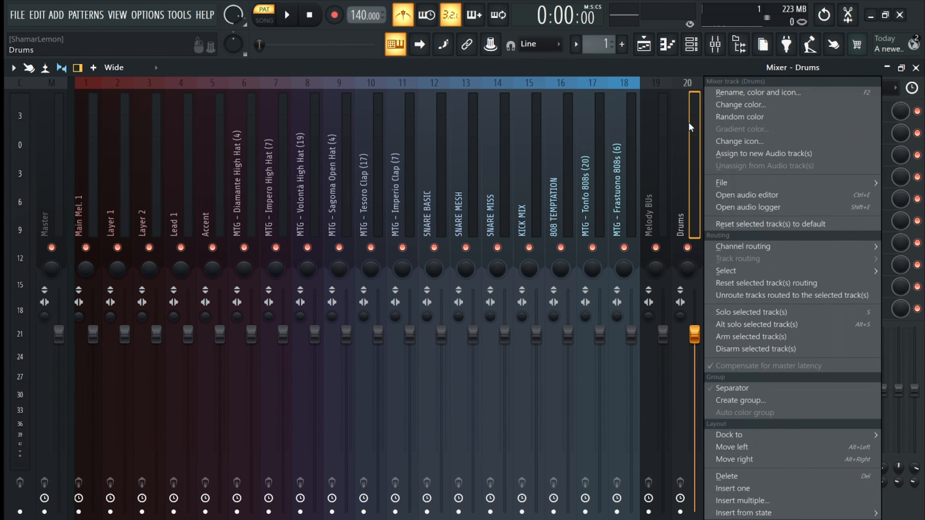
{"action": "left_click", "coordinate": [755, 95]}
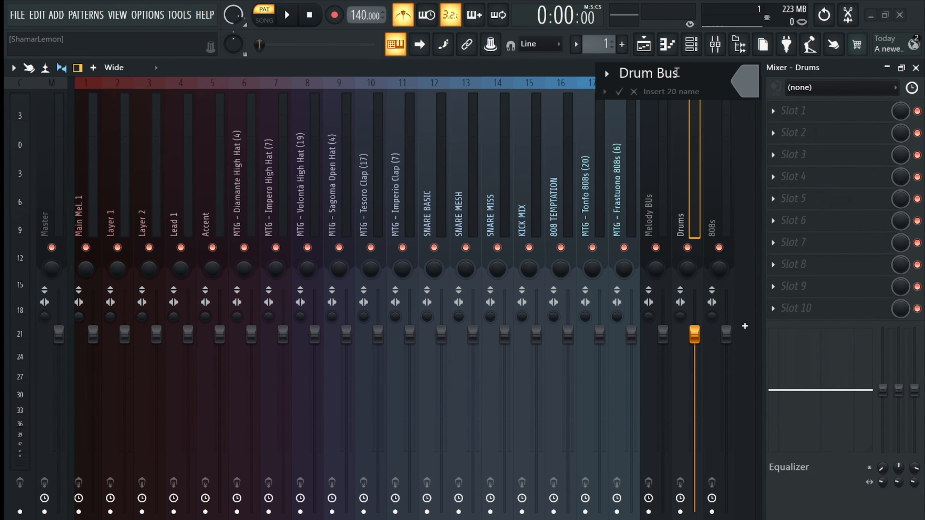
{"action": "key", "text": "Return"}
Rename the 808s mixer track as 808 Bus and add one more empty mixer track after it
{"action": "left_click", "coordinate": [707, 134]}
{"action": "right_click", "coordinate": [707, 134]}
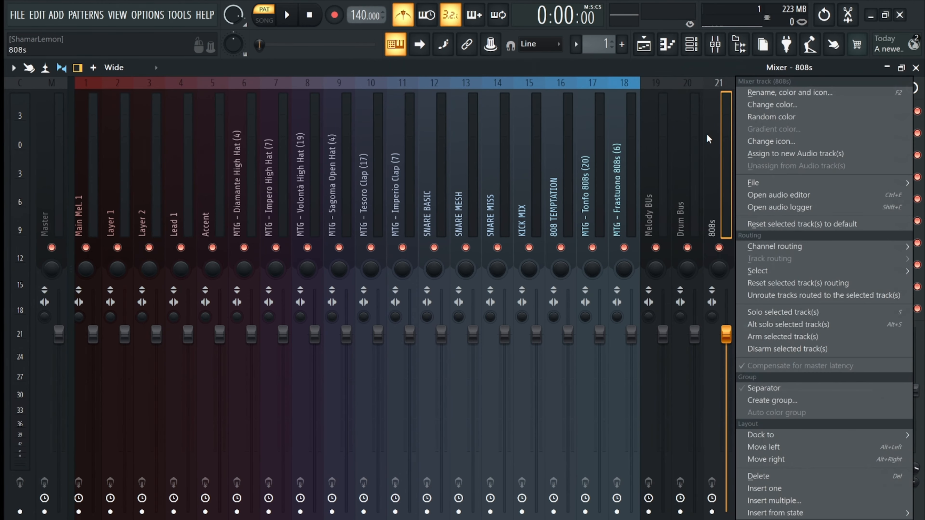
{"action": "left_click", "coordinate": [775, 89]}
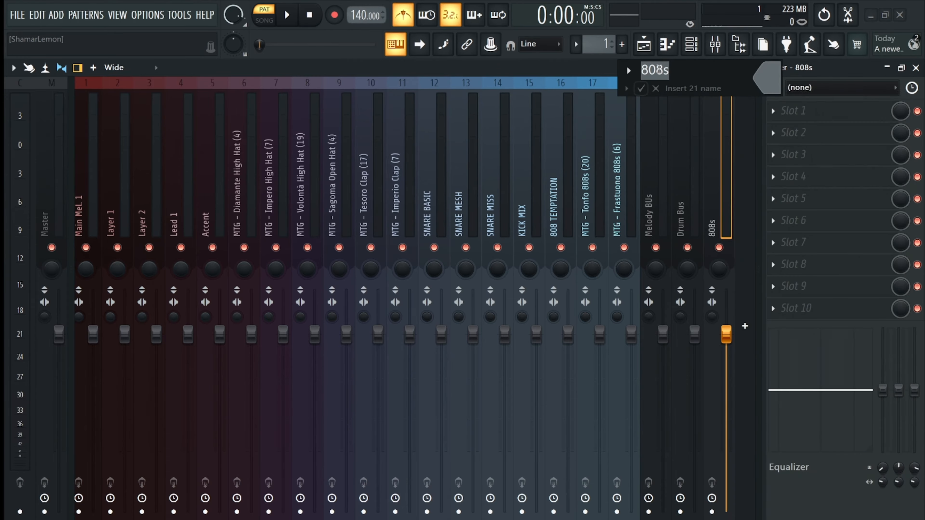
{"action": "left_click", "coordinate": [704, 71]}
{"action": "key", "text": "BackSpace"}
{"action": "type", "text": "Bus"}
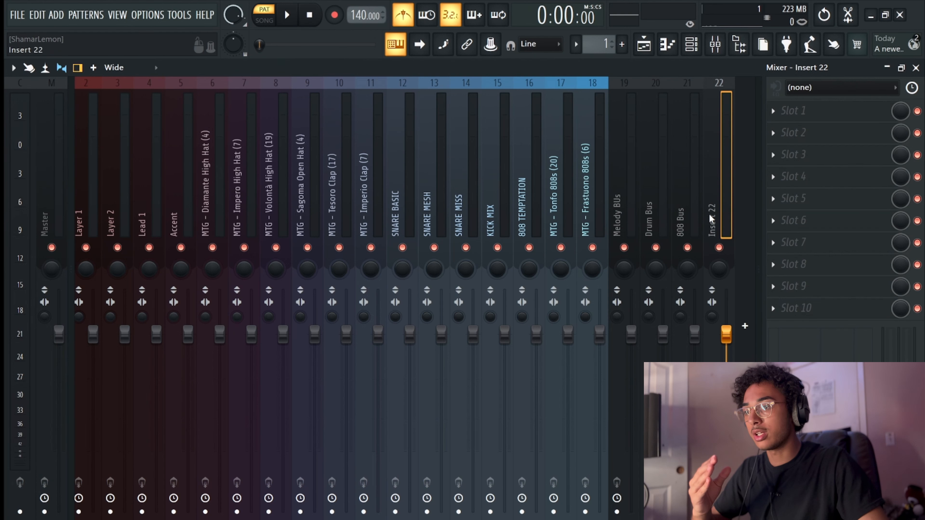
Rename mixer track Insert 22 as Pre Master Bus
{"action": "right_click", "coordinate": [709, 214]}
{"action": "left_click", "coordinate": [789, 100]}
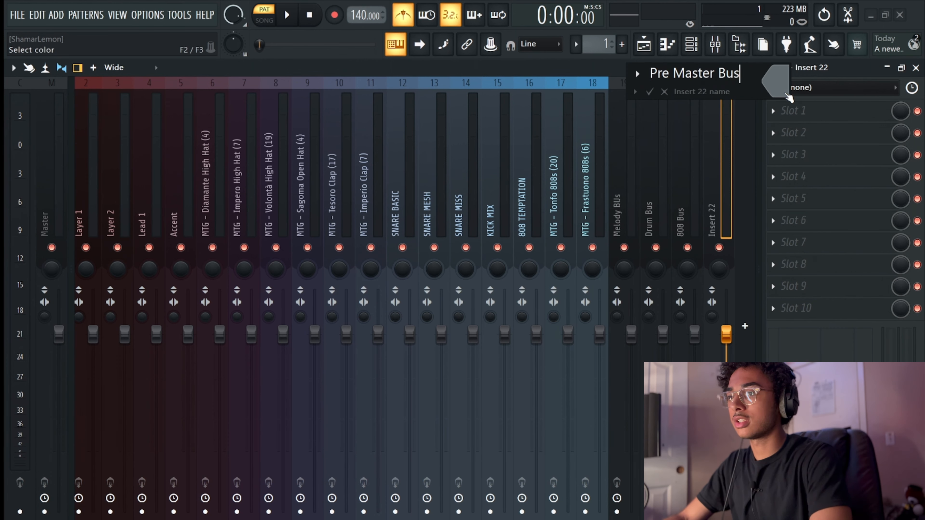
{"action": "type", "text": "Pre Master Bus"}
{"action": "key", "text": "Return"}
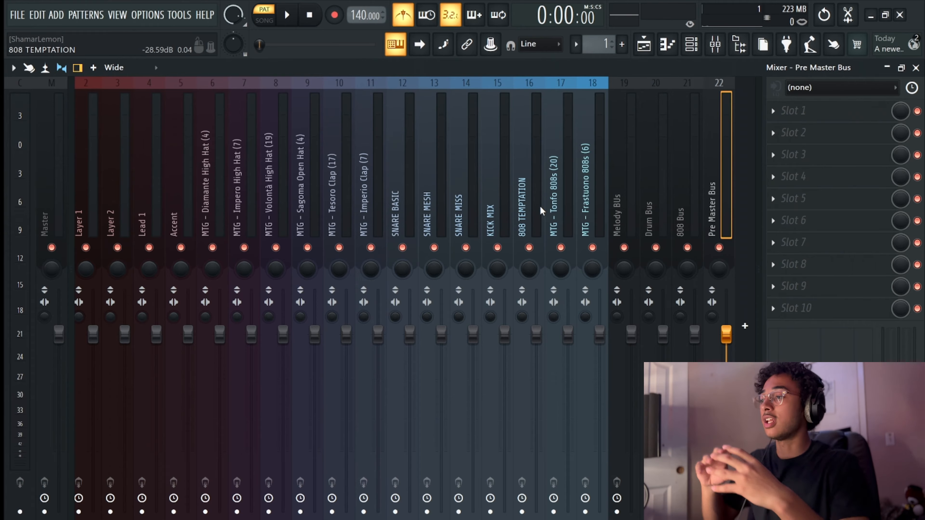
Remove the direct routing to the Master from the Layer 1, Layer 2, Lead 1 and Accent mixer tracks
{"action": "left_click", "coordinate": [164, 186]}
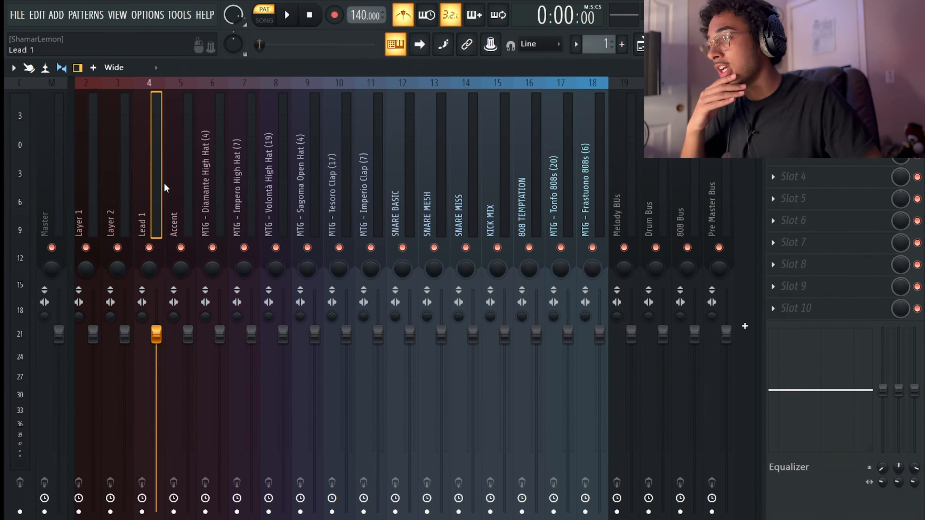
{"action": "left_click", "coordinate": [88, 194]}
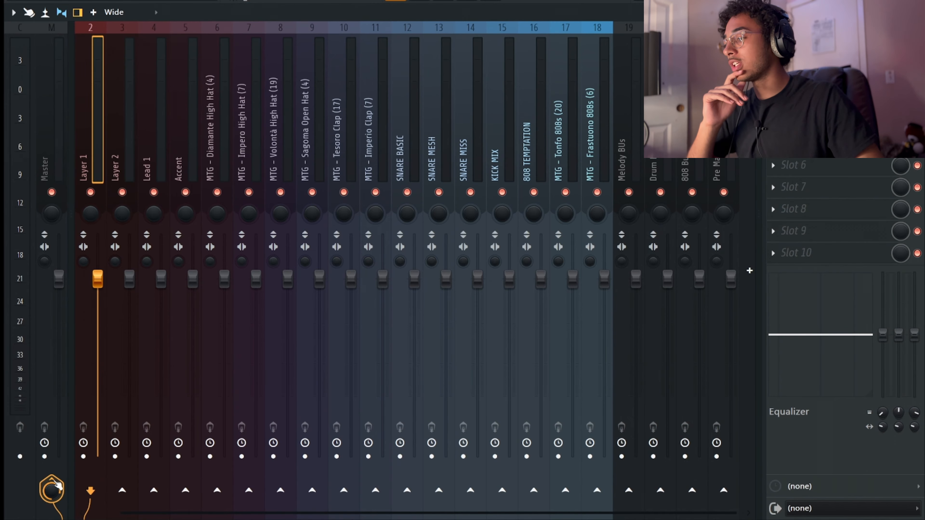
{"action": "left_click", "coordinate": [126, 156]}
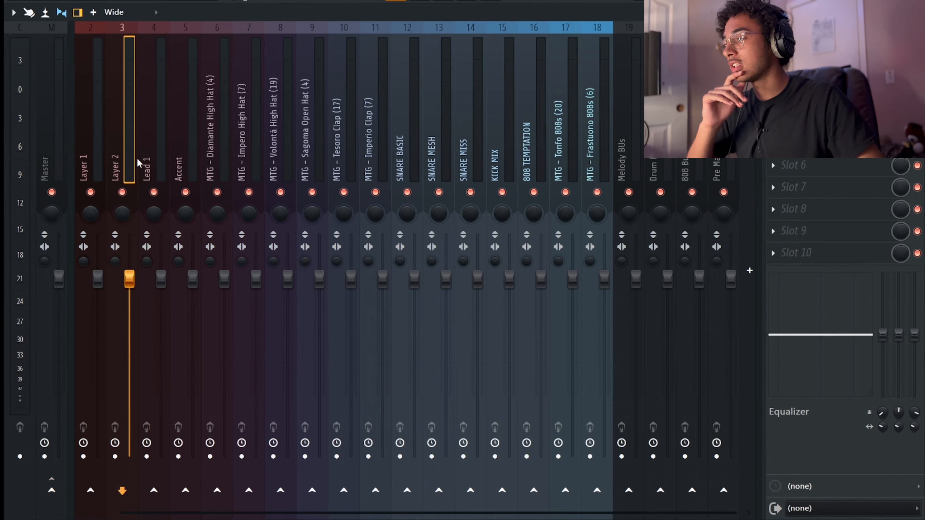
{"action": "left_click", "coordinate": [152, 190]}
{"action": "left_click", "coordinate": [181, 153]}
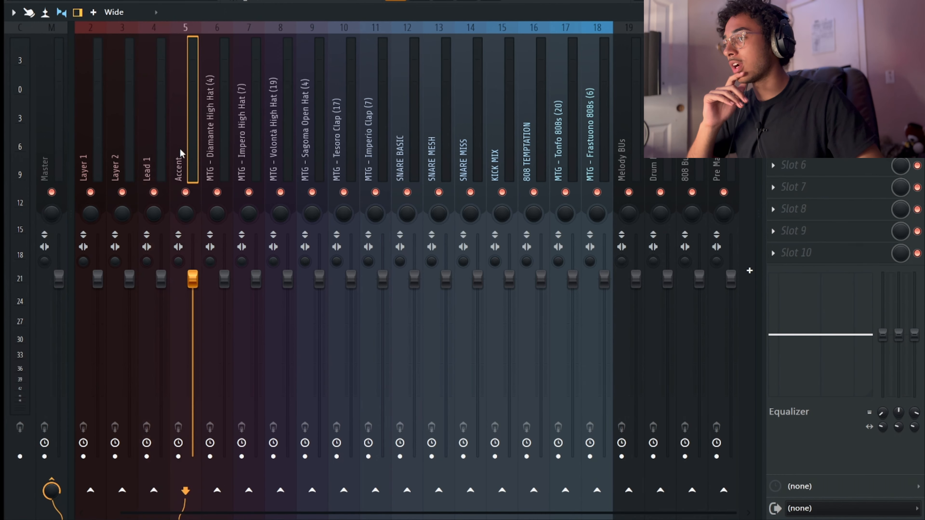
Route the Layer 1, Layer 2, Lead 1 and Accent mixer tracks to the Melody BUs track
{"action": "left_click", "coordinate": [104, 159]}
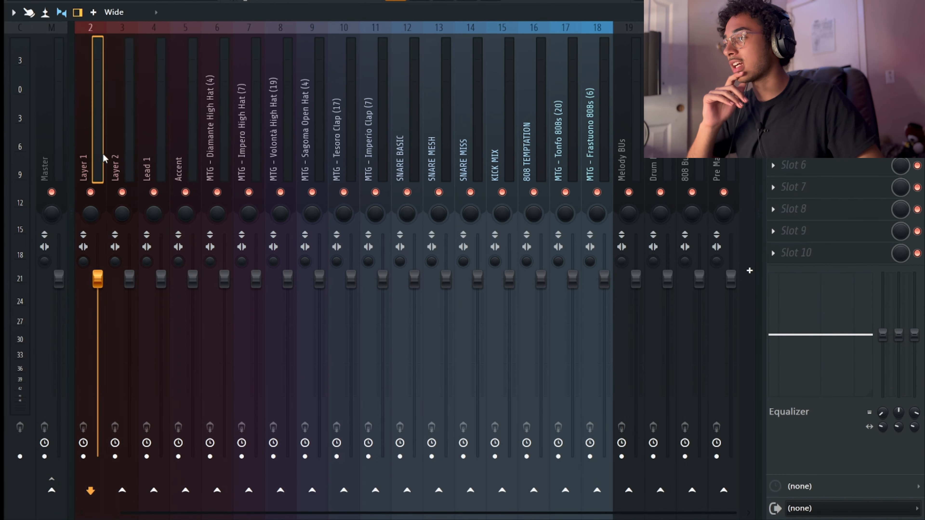
{"action": "left_click", "coordinate": [633, 498]}
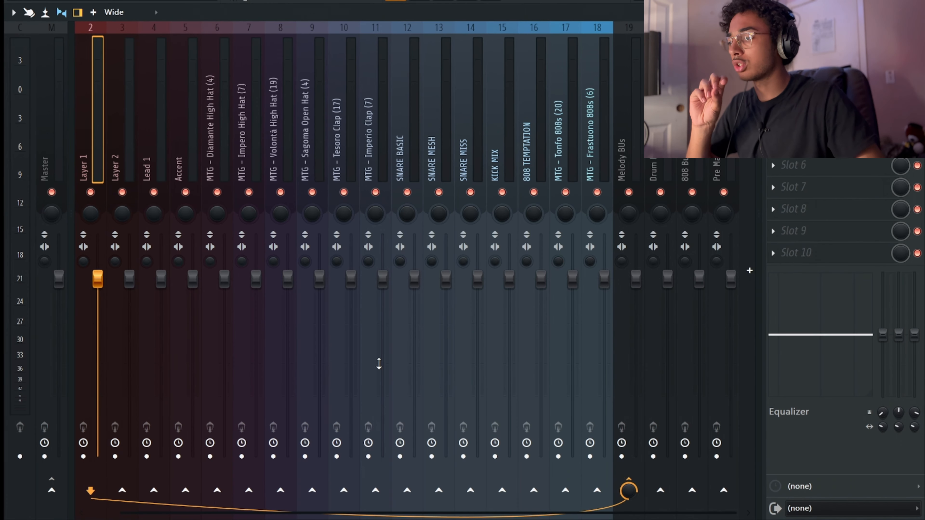
{"action": "left_click", "coordinate": [114, 141]}
{"action": "left_click", "coordinate": [634, 494]}
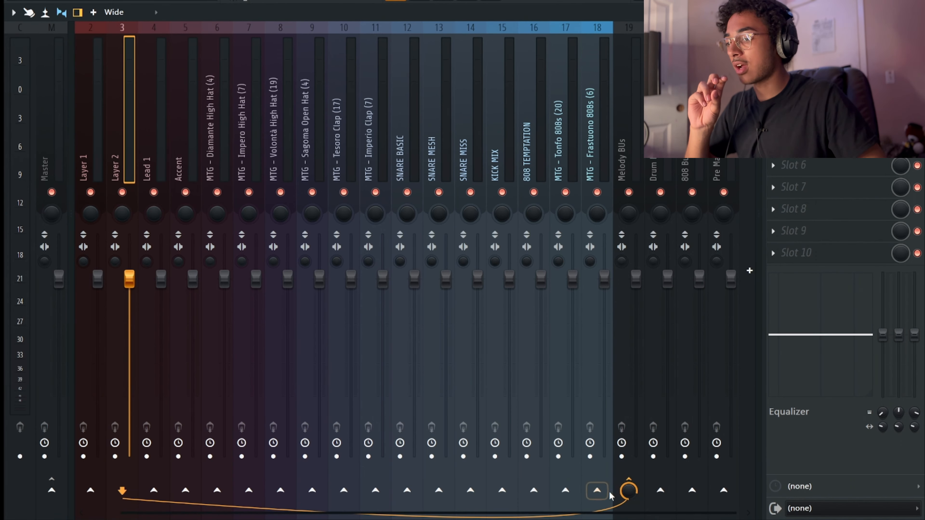
{"action": "left_click", "coordinate": [150, 162]}
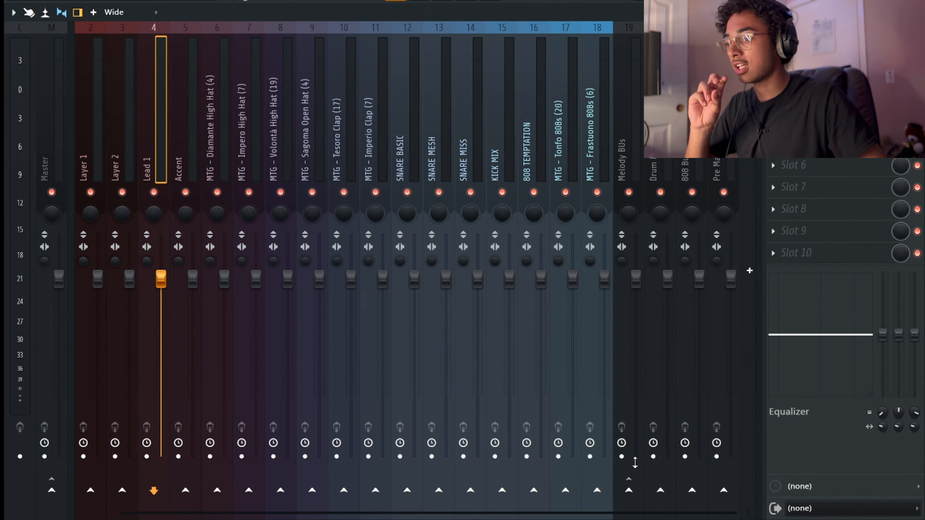
{"action": "left_click", "coordinate": [630, 492]}
{"action": "left_click", "coordinate": [181, 164]}
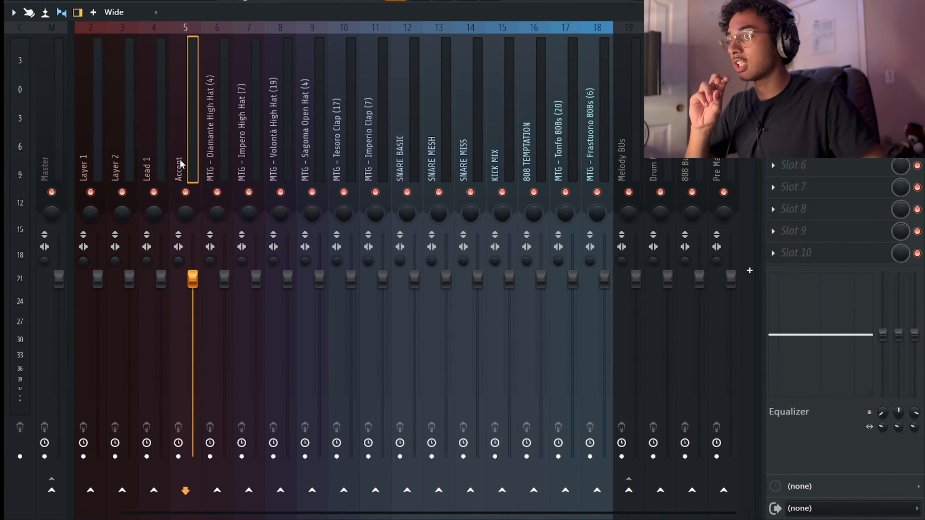
{"action": "left_click", "coordinate": [630, 489]}
Color the Melody BUs mixer track green
{"action": "right_click", "coordinate": [612, 147]}
{"action": "left_click", "coordinate": [603, 148]}
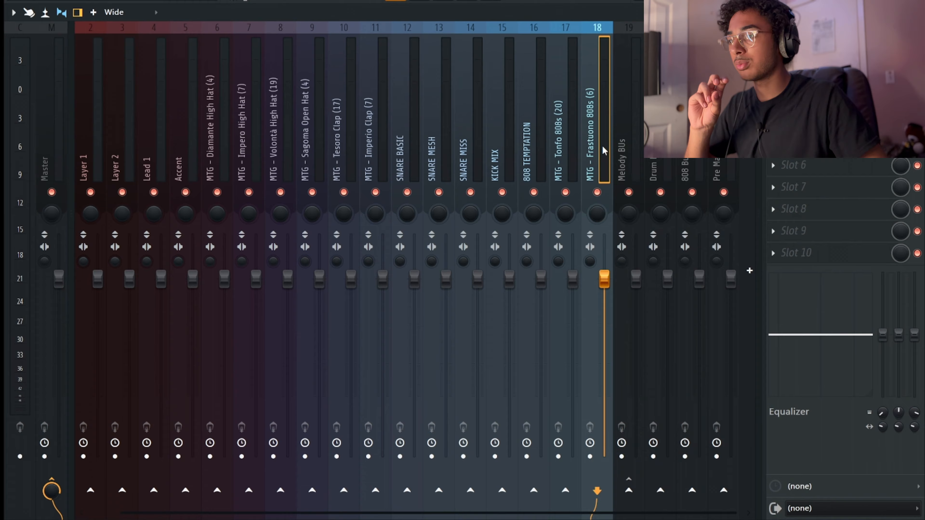
{"action": "right_click", "coordinate": [622, 151]}
{"action": "left_click", "coordinate": [681, 29]}
{"action": "left_click", "coordinate": [618, 127]}
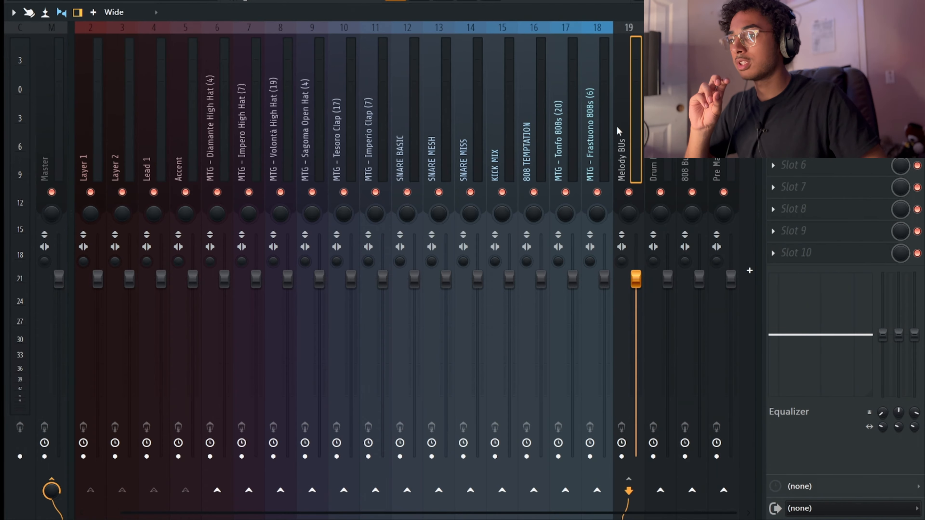
{"action": "right_click", "coordinate": [619, 127]}
{"action": "left_click", "coordinate": [681, 53]}
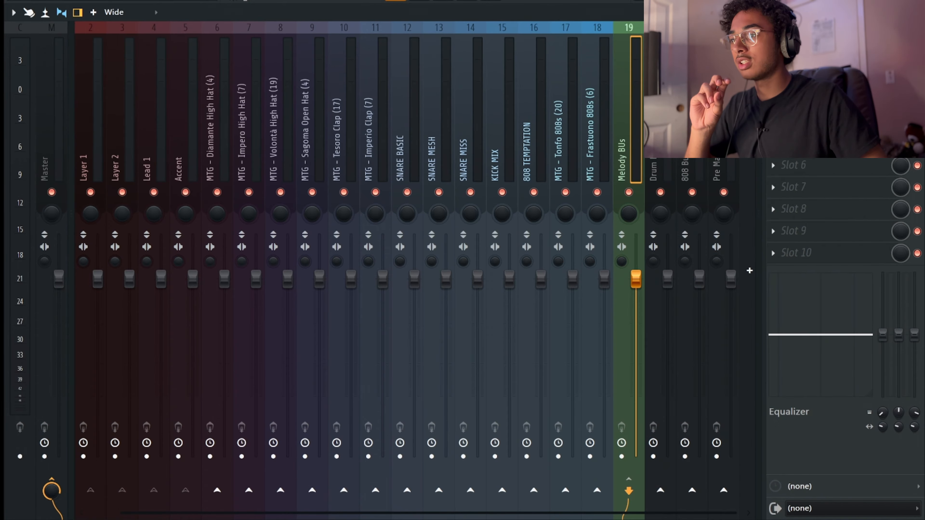
Give the remaining buses their own colors: Drum Bus yellow-brown, 808 Bus red and Pre Master Bus purple
{"action": "right_click", "coordinate": [654, 127]}
{"action": "left_click", "coordinate": [713, 53]}
{"action": "right_click", "coordinate": [686, 127]}
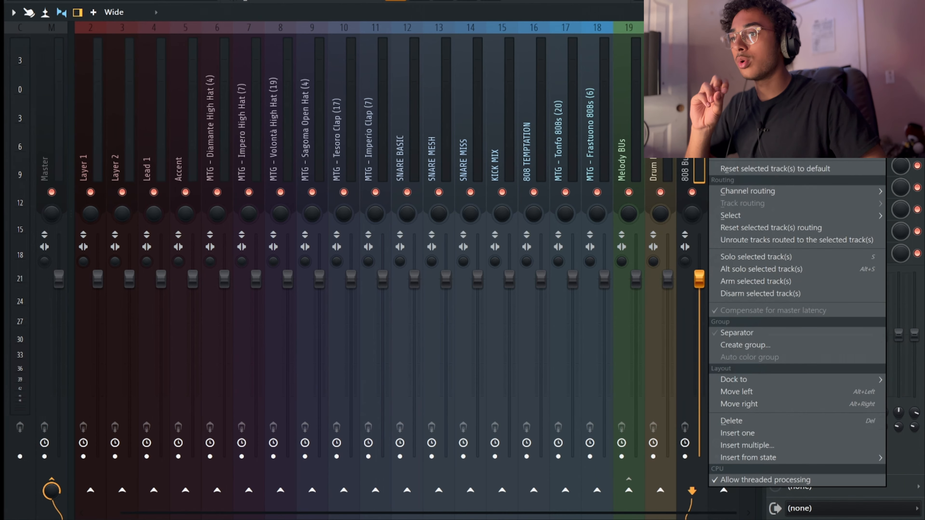
{"action": "left_click", "coordinate": [744, 53]}
{"action": "right_click", "coordinate": [718, 127]}
{"action": "left_click", "coordinate": [776, 54]}
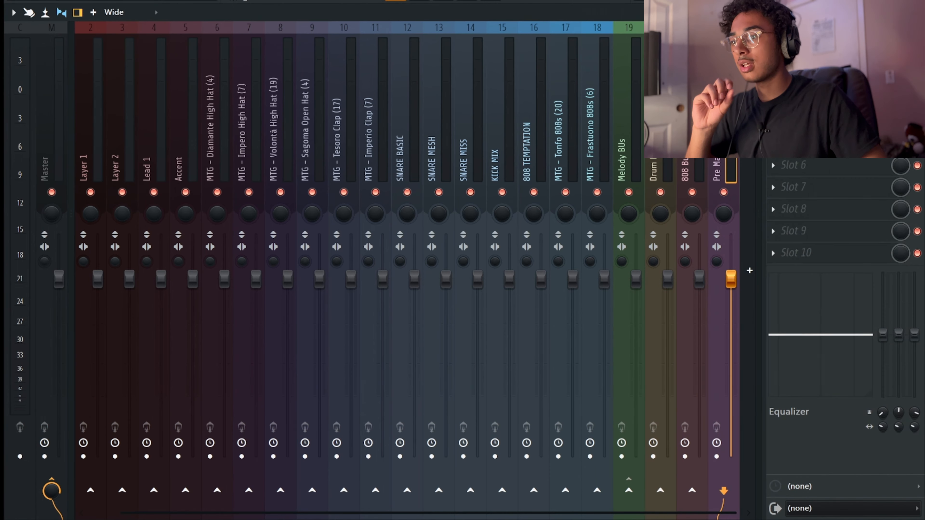
Route Main Mel. 1 to the Melody BUs track only and load Fruity Parametric EQ 2 in its first effect slot
{"action": "left_click", "coordinate": [109, 144]}
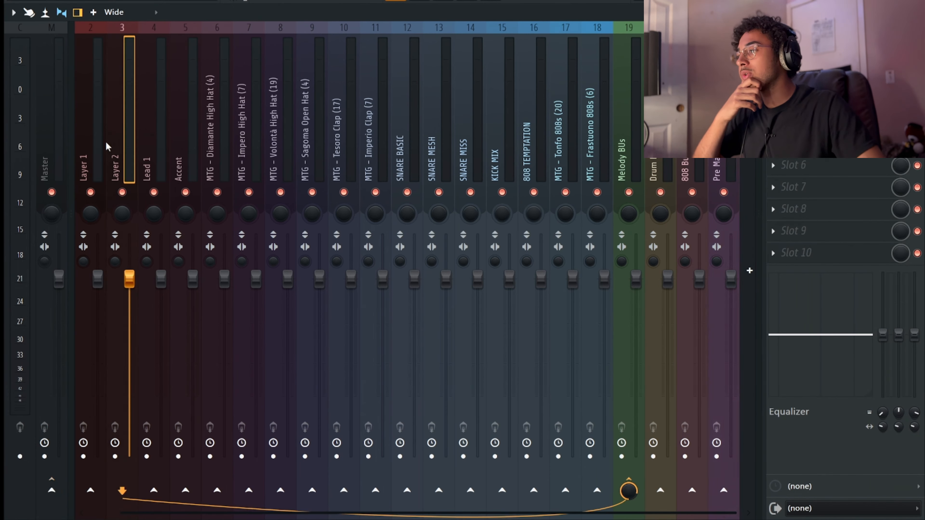
{"action": "left_click", "coordinate": [104, 145]}
{"action": "left_click", "coordinate": [102, 158]}
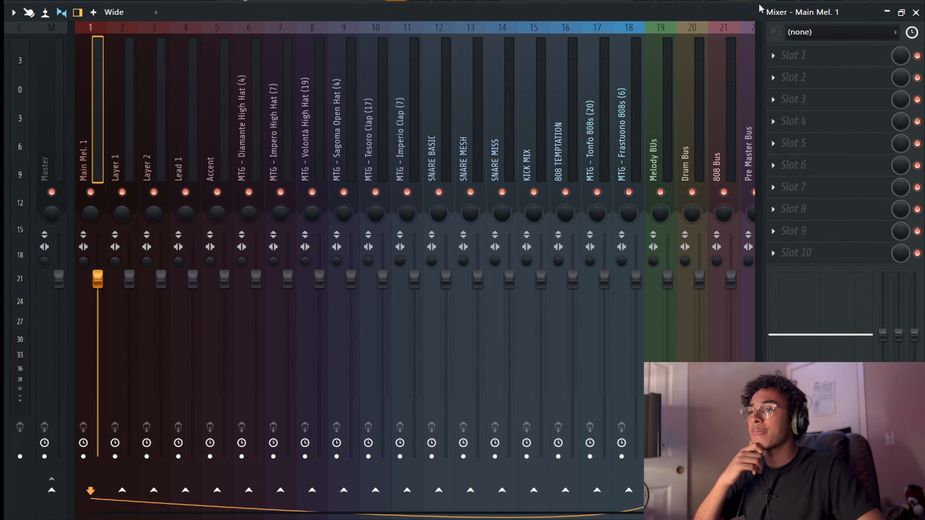
{"action": "left_click", "coordinate": [822, 63]}
{"action": "left_click", "coordinate": [499, 473]}
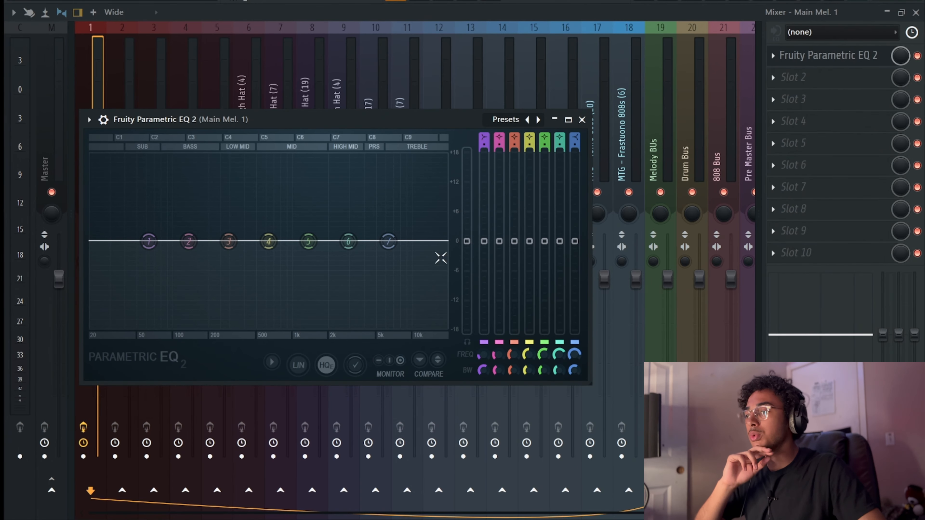
Shape a steep low cut in the EQ by pulling bands 1 and 2 all the way down around 100 Hz
{"action": "left_click_drag", "start_coordinate": [152, 248], "coordinate": [183, 326]}
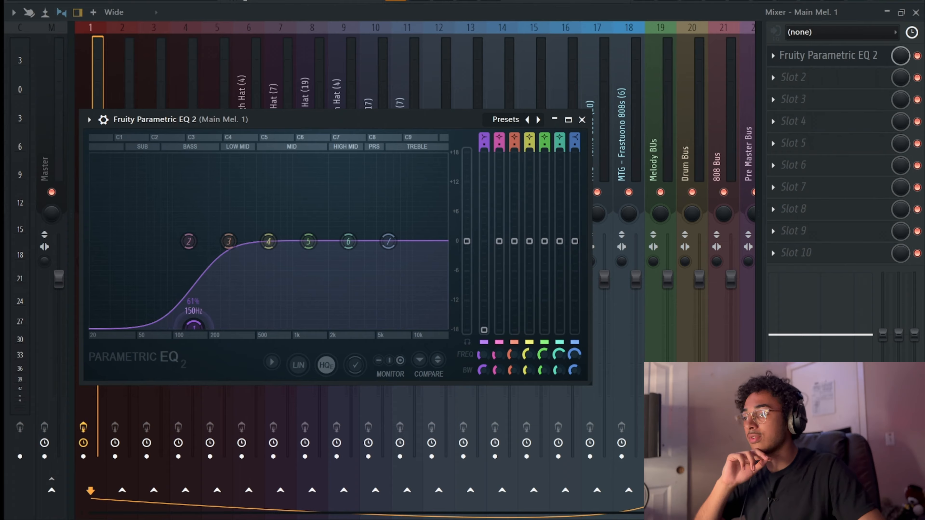
{"action": "left_click_drag", "start_coordinate": [189, 241], "coordinate": [179, 320]}
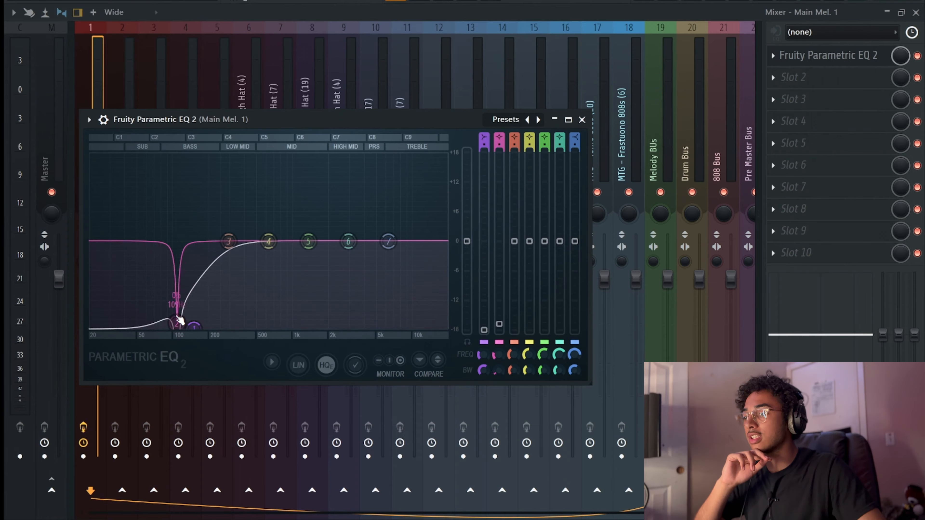
{"action": "scroll", "coordinate": [180, 321], "scroll_direction": "up", "scroll_amount": 3}
{"action": "scroll", "coordinate": [202, 326], "scroll_direction": "down", "scroll_amount": 3}
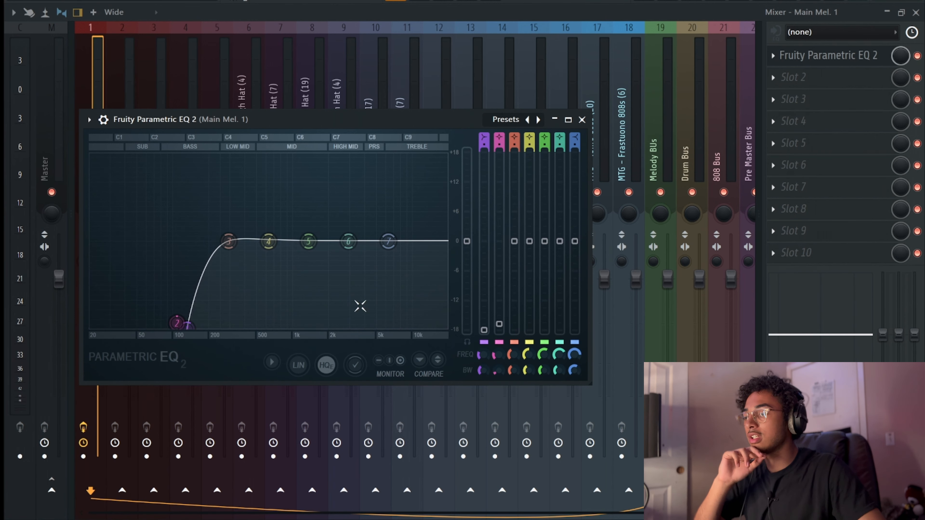
{"action": "left_click_drag", "start_coordinate": [188, 324], "coordinate": [173, 331]}
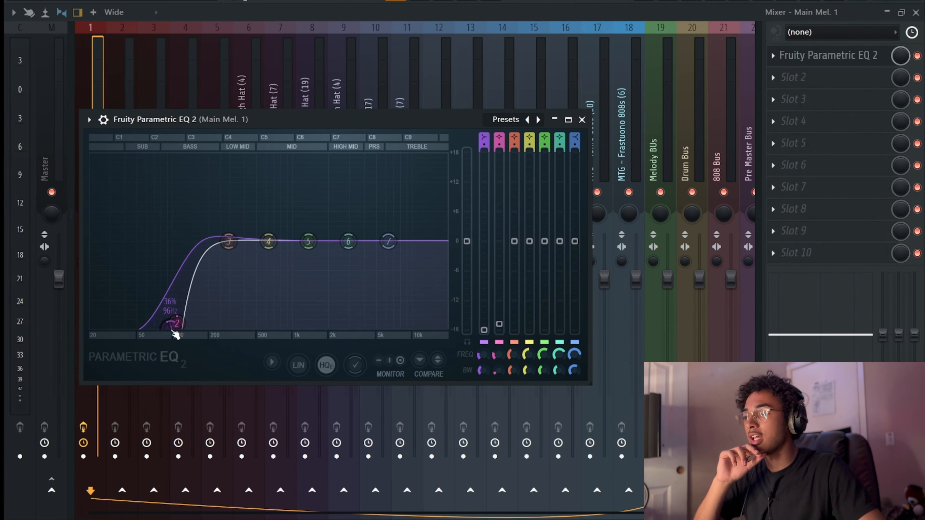
Load a second Fruity Parametric EQ 2 in slot 2 of the Main Mel. 1 track
{"action": "left_click", "coordinate": [832, 78]}
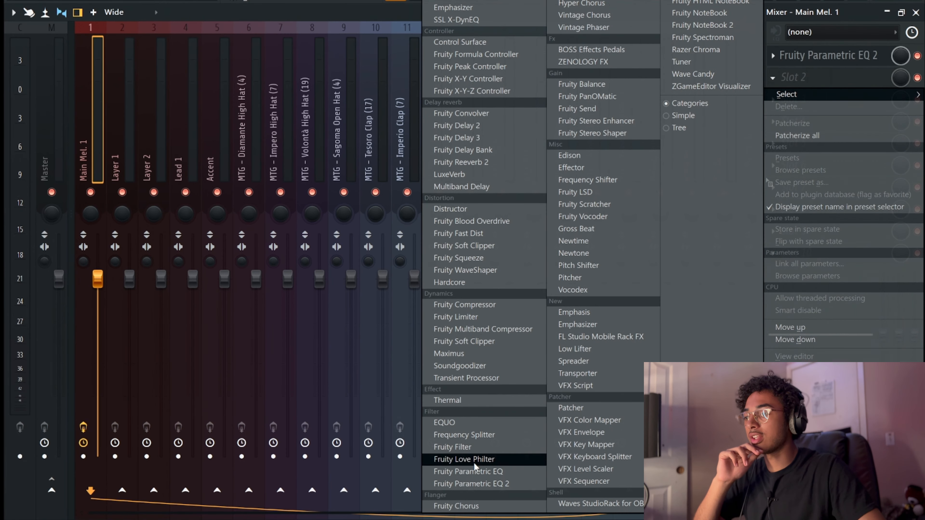
{"action": "left_click", "coordinate": [473, 484]}
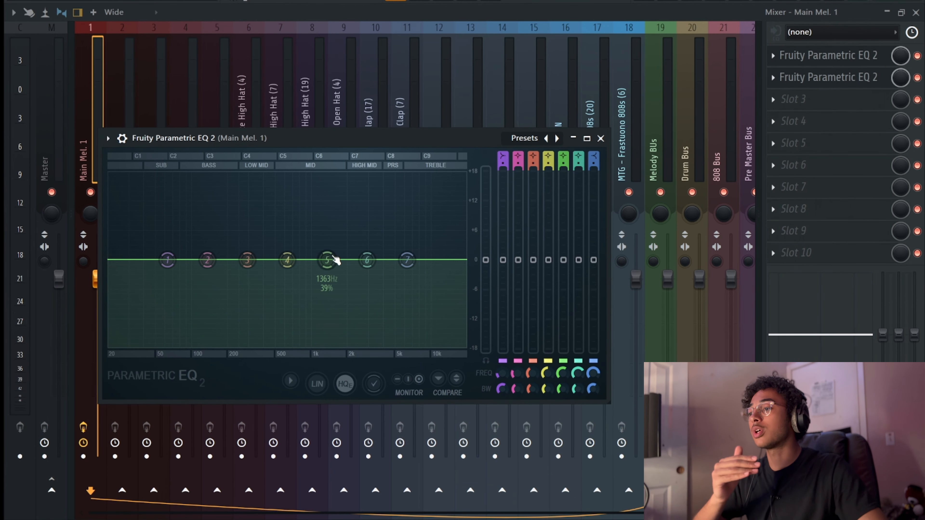
{"action": "mouse_move", "coordinate": [327, 260]}
{"action": "left_mouse_down"}
{"action": "mouse_move", "coordinate": [312, 219]}
{"action": "mouse_move", "coordinate": [295, 215]}
{"action": "mouse_move", "coordinate": [340, 240]}
{"action": "mouse_move", "coordinate": [326, 260]}
{"action": "left_mouse_up"}
Replace the Main Mel. 1 channel in the channel rack with the FL Keys instrument
{"action": "key", "text": "F6"}
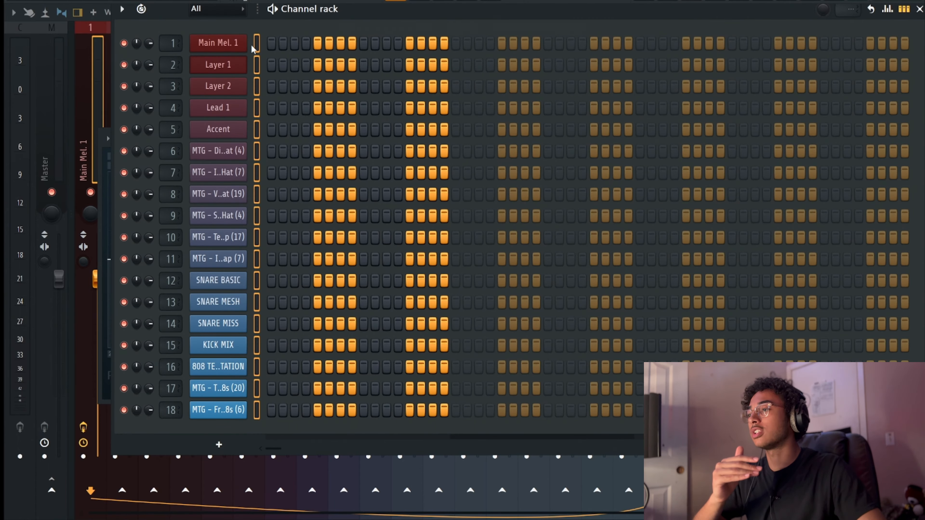
{"action": "right_click", "coordinate": [235, 47]}
{"action": "mouse_move", "coordinate": [341, 177]}
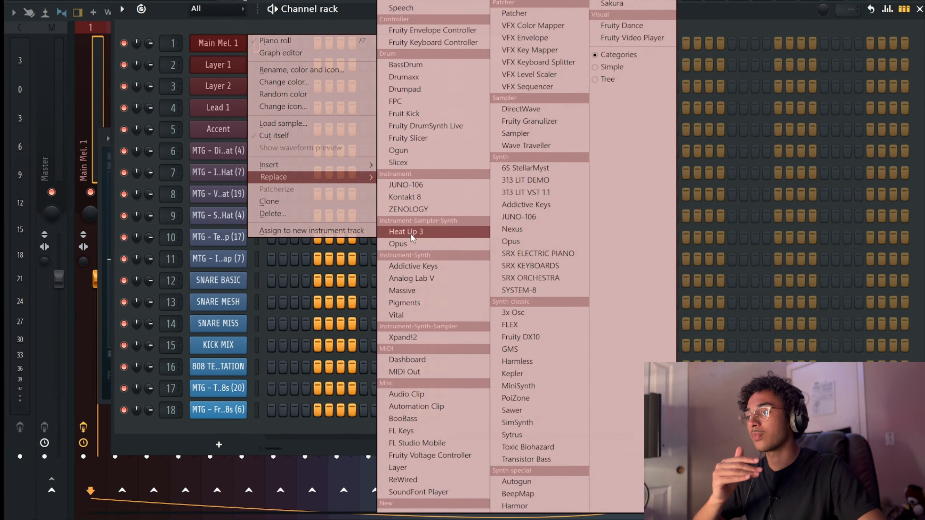
{"action": "left_click", "coordinate": [403, 431]}
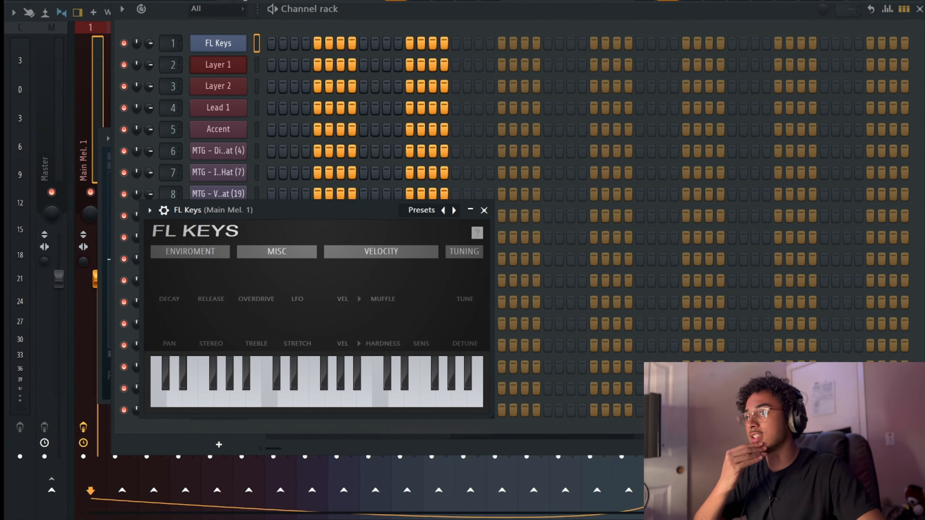
Draw a C5 note about two and a half bars long at the start of the FL Keys piano roll and preview it
{"action": "key", "text": "F7"}
{"action": "mouse_move", "coordinate": [111, 227]}
{"action": "left_mouse_down"}
{"action": "mouse_move", "coordinate": [64, 228]}
{"action": "mouse_move", "coordinate": [342, 211]}
{"action": "mouse_move", "coordinate": [419, 224]}
{"action": "left_mouse_up"}
{"action": "key", "text": "space"}
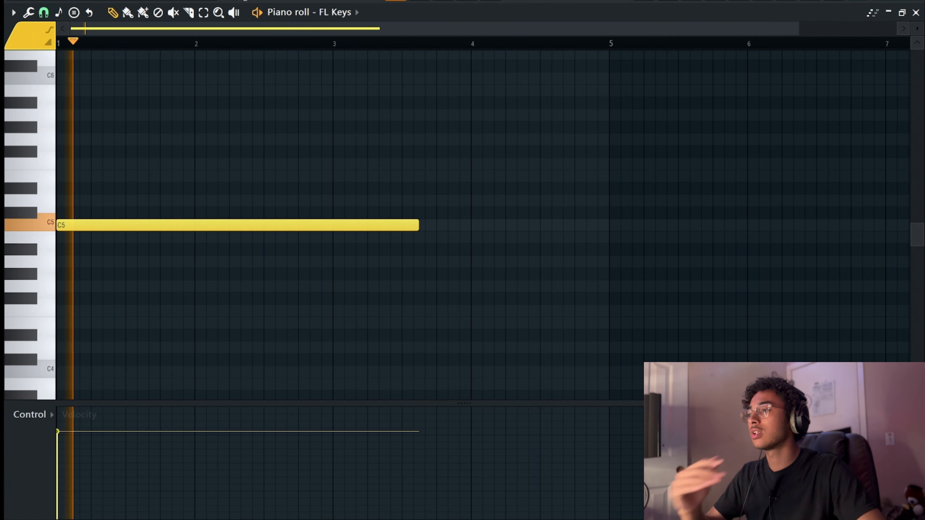
{"action": "key", "text": "space"}
Stack D#5, G5, A#5 and D6 notes of the same length above C5 and preview the chord
{"action": "mouse_move", "coordinate": [115, 204]}
{"action": "left_mouse_down"}
{"action": "mouse_move", "coordinate": [32, 177]}
{"action": "mouse_move", "coordinate": [68, 195]}
{"action": "left_mouse_up"}
{"action": "mouse_move", "coordinate": [85, 162]}
{"action": "left_mouse_down"}
{"action": "mouse_move", "coordinate": [35, 139]}
{"action": "mouse_move", "coordinate": [35, 129]}
{"action": "left_mouse_up"}
{"action": "left_click_drag", "start_coordinate": [116, 103], "coordinate": [44, 117]}
{"action": "scroll", "coordinate": [145, 94], "scroll_direction": "up", "scroll_amount": 2}
{"action": "left_click_drag", "start_coordinate": [113, 126], "coordinate": [54, 123]}
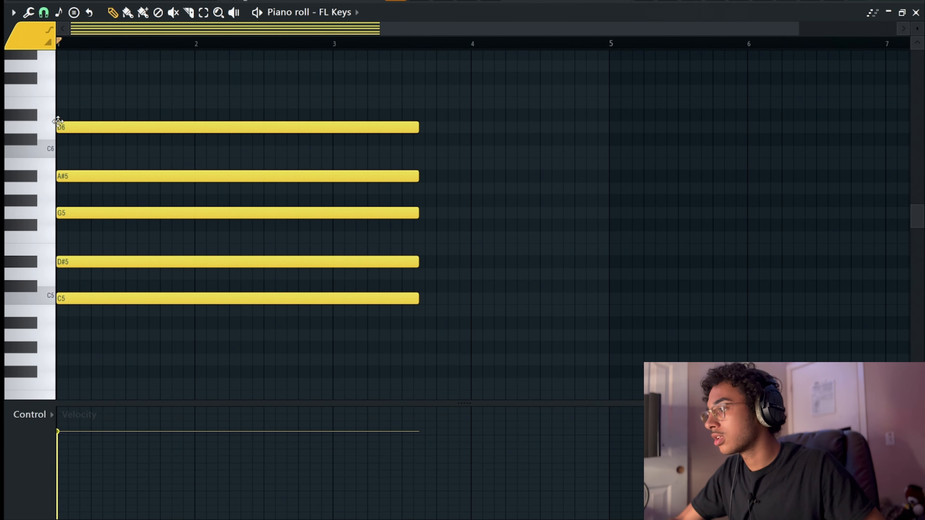
{"action": "key", "text": "space"}
{"action": "key", "text": "space"}
Shorten all the chord notes together to about three beats and deselect them
{"action": "key", "text": "ctrl+a"}
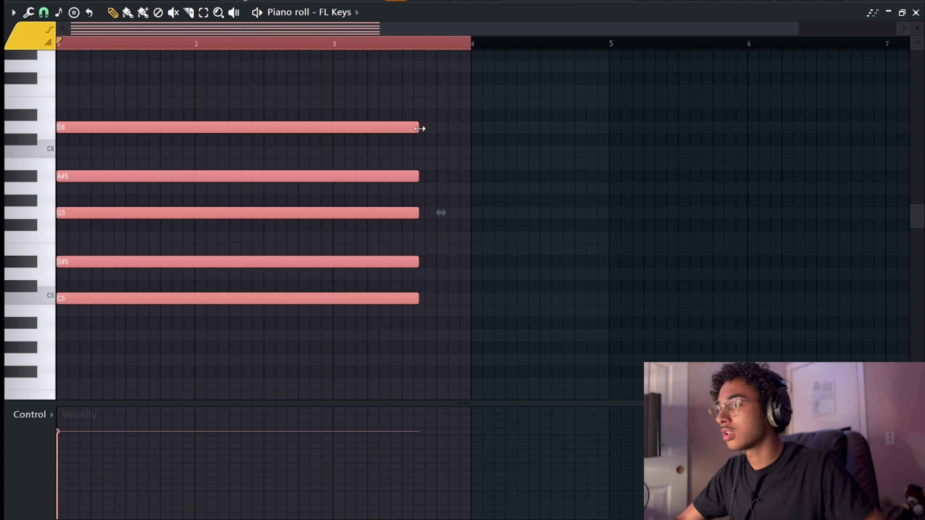
{"action": "left_click_drag", "start_coordinate": [419, 128], "coordinate": [162, 127]}
{"action": "key", "text": "ctrl+d"}
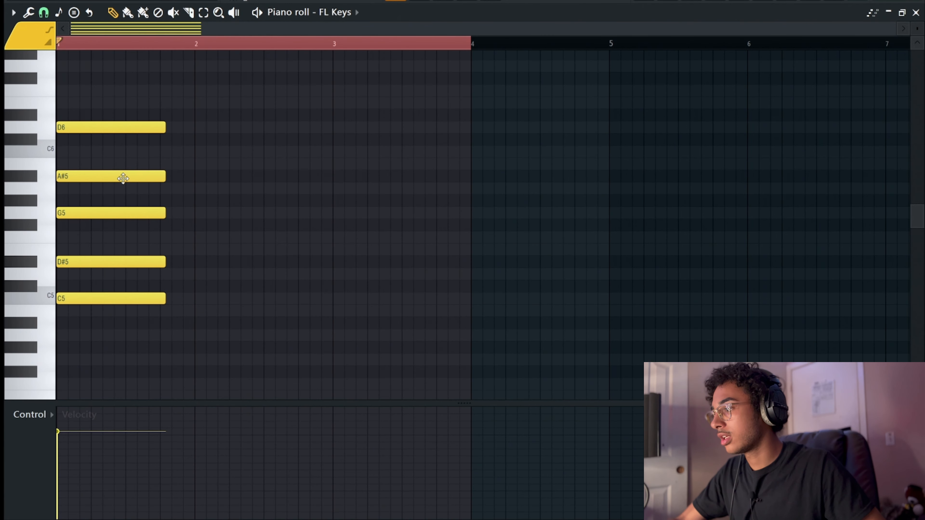
Stagger the chord by starting A#5 about two-thirds of a beat in and G5 two beats in, and preview it
{"action": "left_click_drag", "start_coordinate": [123, 178], "coordinate": [138, 180]}
{"action": "left_click_drag", "start_coordinate": [100, 214], "coordinate": [149, 217]}
{"action": "key", "text": "space"}
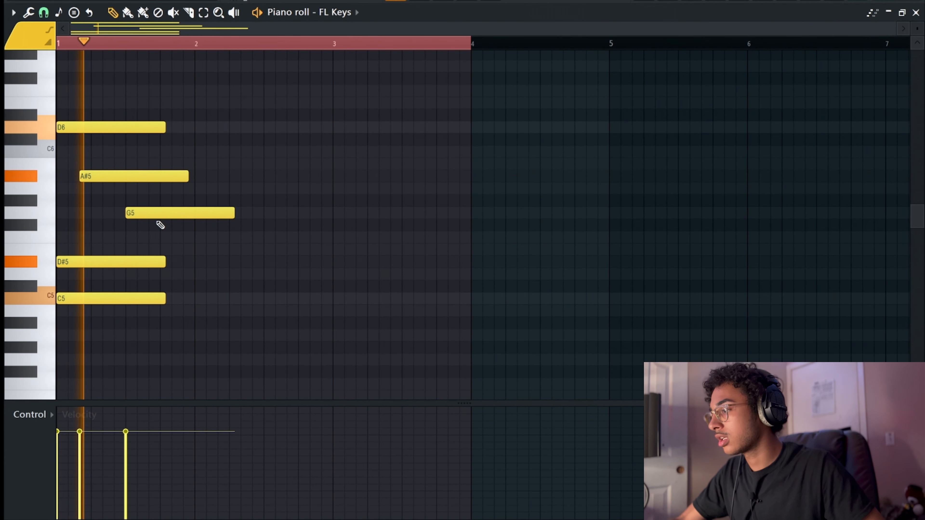
{"action": "key", "text": "space"}
Replace A#5 with a C6 starting about half a beat in, and make G5 run from about beat 2 to just before bar 2
{"action": "mouse_move", "coordinate": [137, 178]}
{"action": "left_mouse_down"}
{"action": "mouse_move", "coordinate": [123, 180]}
{"action": "mouse_move", "coordinate": [69, 148]}
{"action": "left_mouse_up"}
{"action": "right_click", "coordinate": [114, 179]}
{"action": "left_click", "coordinate": [44, 12]}
{"action": "left_click", "coordinate": [61, 159]}
{"action": "left_click_drag", "start_coordinate": [128, 212], "coordinate": [103, 219]}
{"action": "key", "text": "space"}
{"action": "key", "text": "space"}
{"action": "key", "text": "space"}
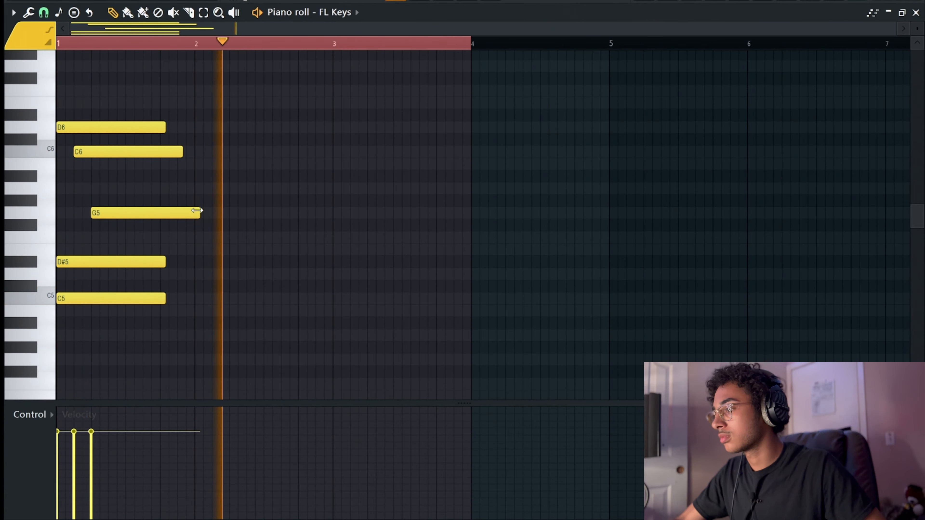
{"action": "key", "text": "space"}
{"action": "left_click_drag", "start_coordinate": [197, 211], "coordinate": [188, 210]}
Add C4 and C3 bass notes about three beats long at the start of the pattern and preview the chord
{"action": "scroll", "coordinate": [165, 306], "scroll_direction": "down", "scroll_amount": 7}
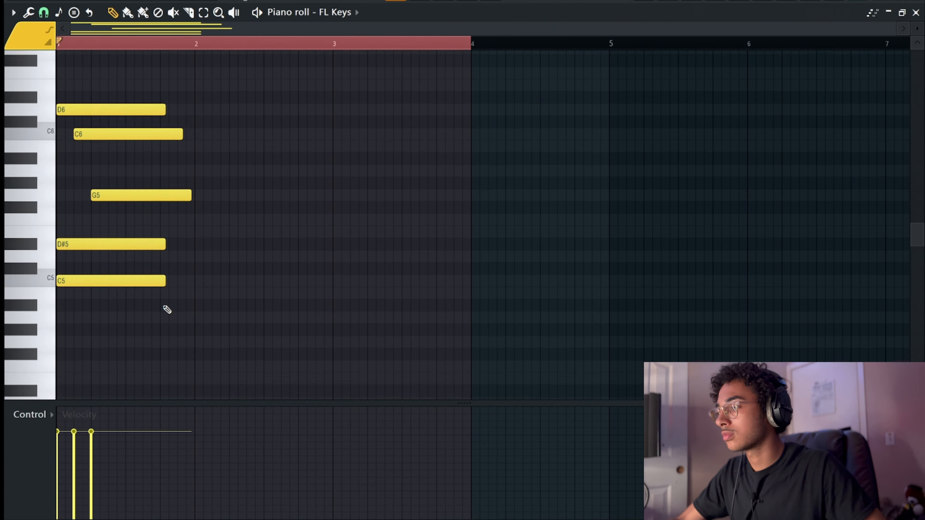
{"action": "left_click_drag", "start_coordinate": [100, 263], "coordinate": [49, 303]}
{"action": "scroll", "coordinate": [74, 295], "scroll_direction": "down", "scroll_amount": 8}
{"action": "scroll", "coordinate": [81, 297], "scroll_direction": "down", "scroll_amount": 3}
{"action": "left_click_drag", "start_coordinate": [72, 230], "coordinate": [57, 178]}
{"action": "key", "text": "space"}
{"action": "scroll", "coordinate": [192, 214], "scroll_direction": "up", "scroll_amount": 1}
{"action": "scroll", "coordinate": [192, 214], "scroll_direction": "up", "scroll_amount": 2}
{"action": "key", "text": "space"}
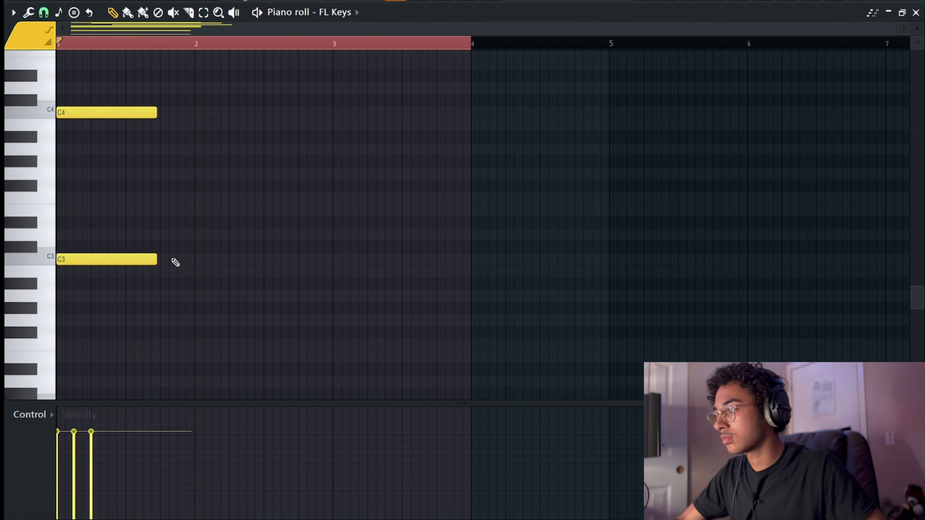
Lengthen all notes together by about five beats, so that C4 and C3 end just before bar 3
{"action": "key", "text": "ctrl+a"}
{"action": "left_click_drag", "start_coordinate": [157, 262], "coordinate": [307, 252]}
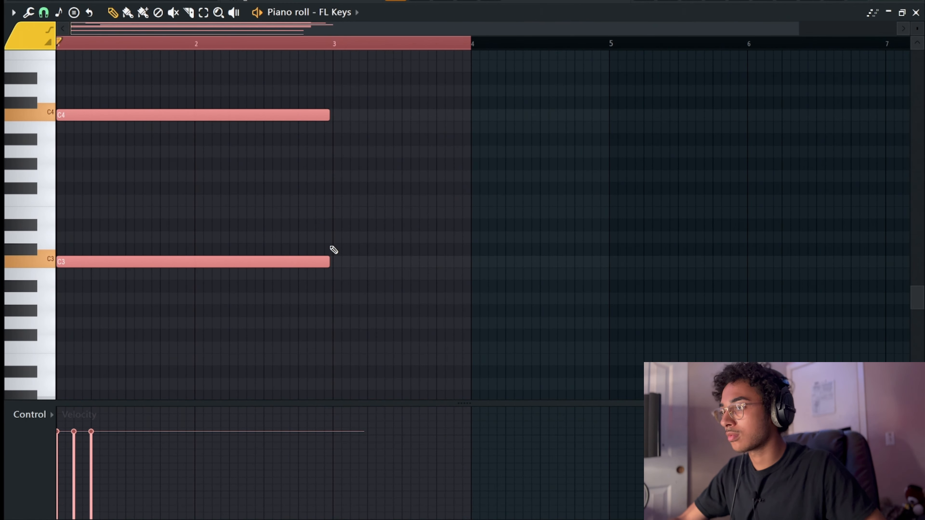
Shorten the timeline selection to end at bar 3, clear the note selection and preview the two-bar chord loop
{"action": "key", "text": "space"}
{"action": "scroll", "coordinate": [450, 109], "scroll_direction": "up", "scroll_amount": 1}
{"action": "left_click_drag", "start_coordinate": [470, 44], "coordinate": [335, 49]}
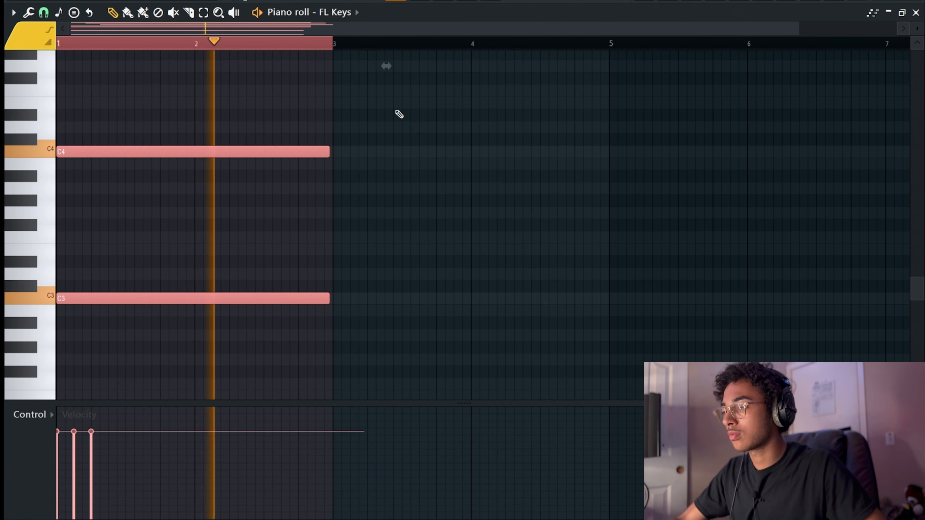
{"action": "left_click", "coordinate": [402, 150], "text": "ctrl"}
{"action": "scroll", "coordinate": [404, 153], "scroll_direction": "up", "scroll_amount": 3}
{"action": "scroll", "coordinate": [404, 152], "scroll_direction": "down", "scroll_amount": 2}
{"action": "key", "text": "space"}
Trim the overhanging D6, C6, G5, D#5 and C5 notes so they end at bar 3
{"action": "scroll", "coordinate": [403, 153], "scroll_direction": "up", "scroll_amount": 4}
{"action": "scroll", "coordinate": [398, 158], "scroll_direction": "up", "scroll_amount": 3}
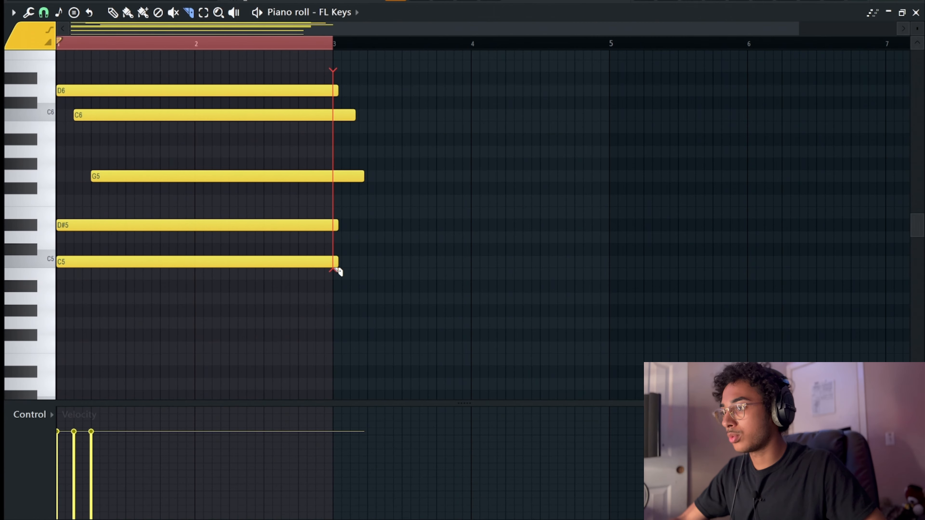
{"action": "left_click_drag", "start_coordinate": [335, 269], "coordinate": [335, 270]}
{"action": "scroll", "coordinate": [380, 233], "scroll_direction": "down", "scroll_amount": 3}
Duplicate all the chord notes so the copy starts at bar 3, and deselect them
{"action": "key", "text": "ctrl+a"}
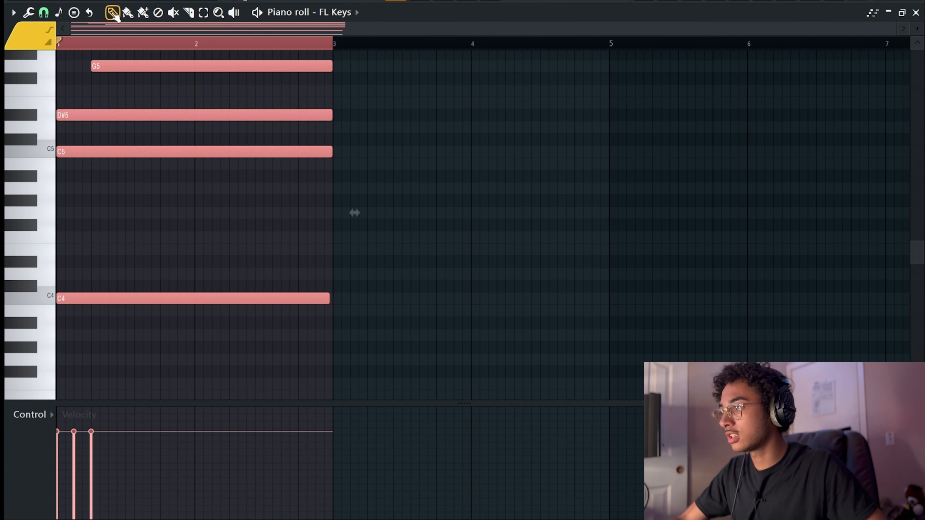
{"action": "left_click_drag", "start_coordinate": [198, 307], "coordinate": [300, 298]}
{"action": "key", "text": "ctrl+z"}
{"action": "mouse_move", "coordinate": [217, 300]}
{"action": "left_mouse_down"}
{"action": "mouse_move", "coordinate": [501, 296]}
{"action": "mouse_move", "coordinate": [492, 298]}
{"action": "left_mouse_up"}
{"action": "left_click", "coordinate": [485, 345], "text": "ctrl"}
{"action": "scroll", "coordinate": [389, 235], "scroll_direction": "down", "scroll_amount": 5}
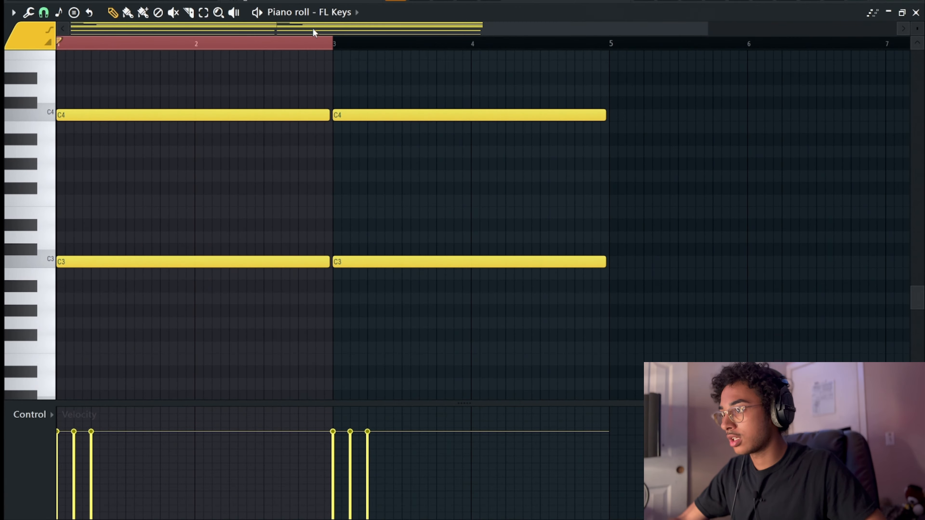
Lower the second chord's two bass notes to G3 and G2, and preview the whole four-bar progression
{"action": "left_click_drag", "start_coordinate": [374, 75], "coordinate": [417, 376]}
{"action": "key", "text": "shift+Down"}
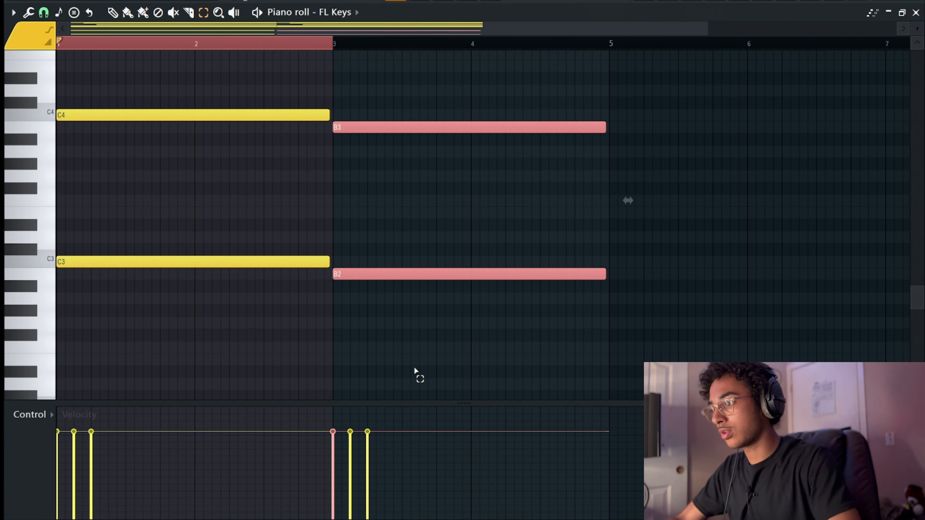
{"action": "key", "text": "shift+Down"}
{"action": "key", "text": "shift+Down"}
{"action": "key", "text": "shift+Down"}
{"action": "key", "text": "shift+Down"}
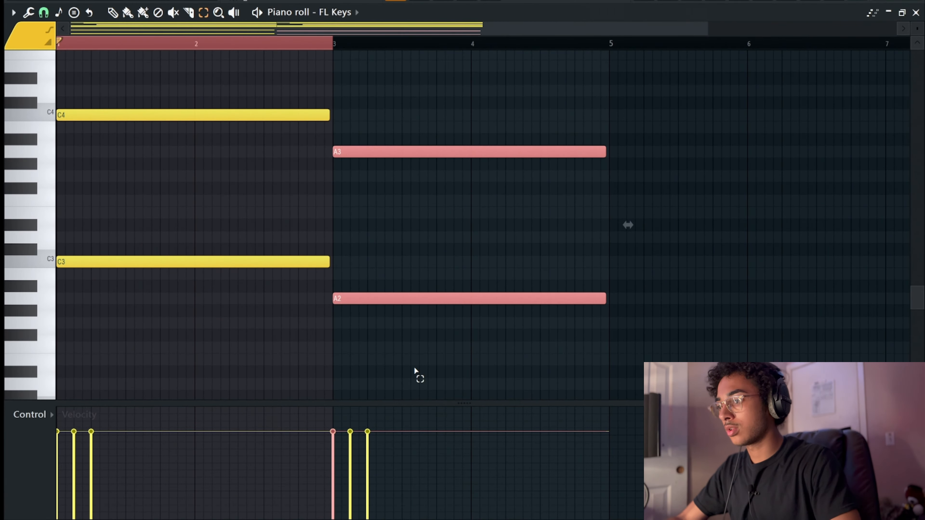
{"action": "key", "text": "ctrl+a"}
{"action": "key", "text": "space"}
{"action": "scroll", "coordinate": [419, 372], "scroll_direction": "up", "scroll_amount": 8}
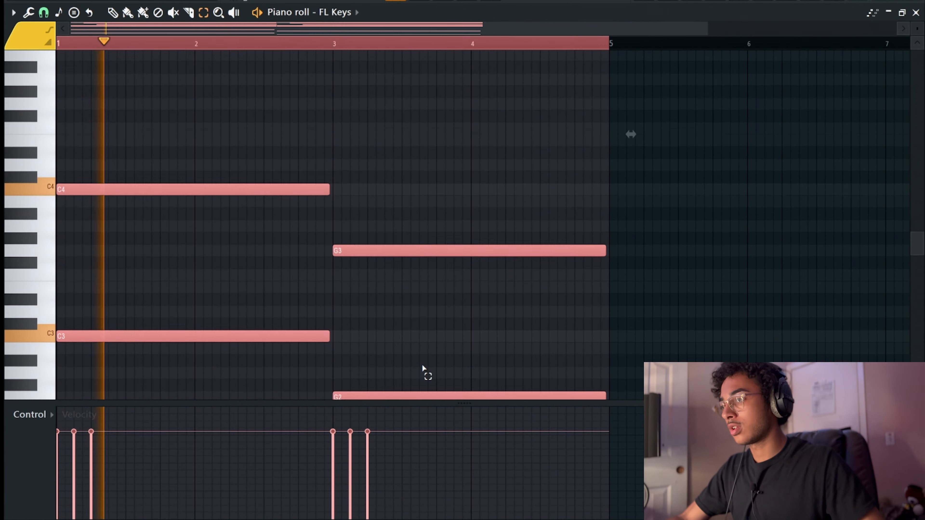
{"action": "scroll", "coordinate": [248, 203], "scroll_direction": "down", "scroll_amount": 5}
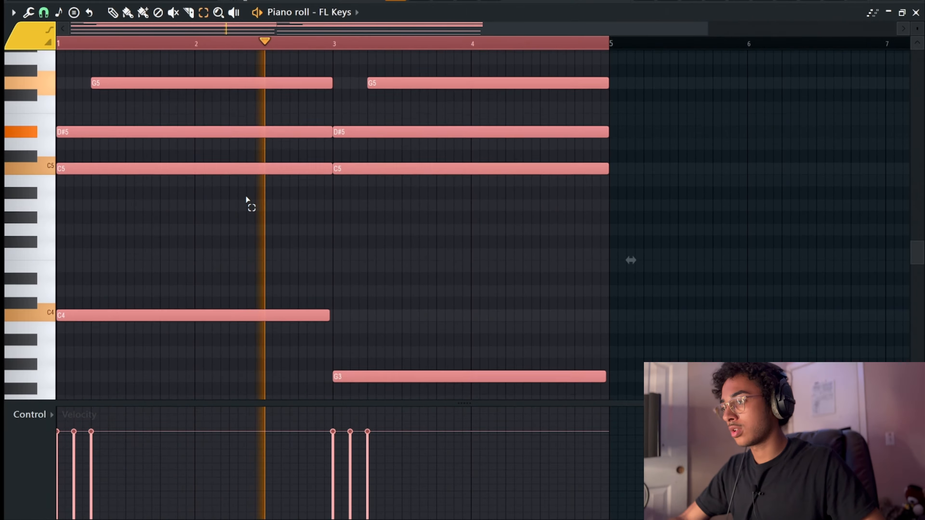
{"action": "key", "text": "space"}
Try the second chord's bass notes at A3 and A2 and preview the progression
{"action": "scroll", "coordinate": [417, 226], "scroll_direction": "down", "scroll_amount": 3}
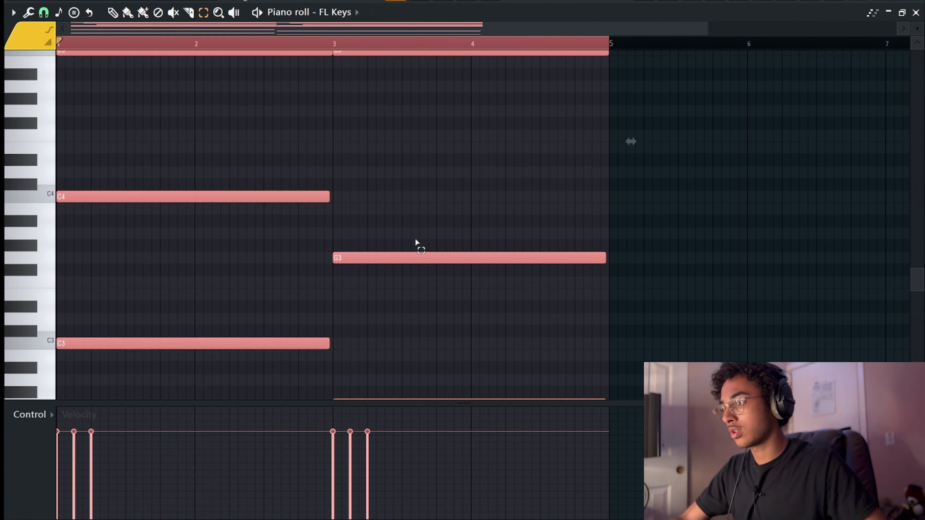
{"action": "left_click_drag", "start_coordinate": [415, 241], "coordinate": [446, 451]}
{"action": "key", "text": "shift+Up"}
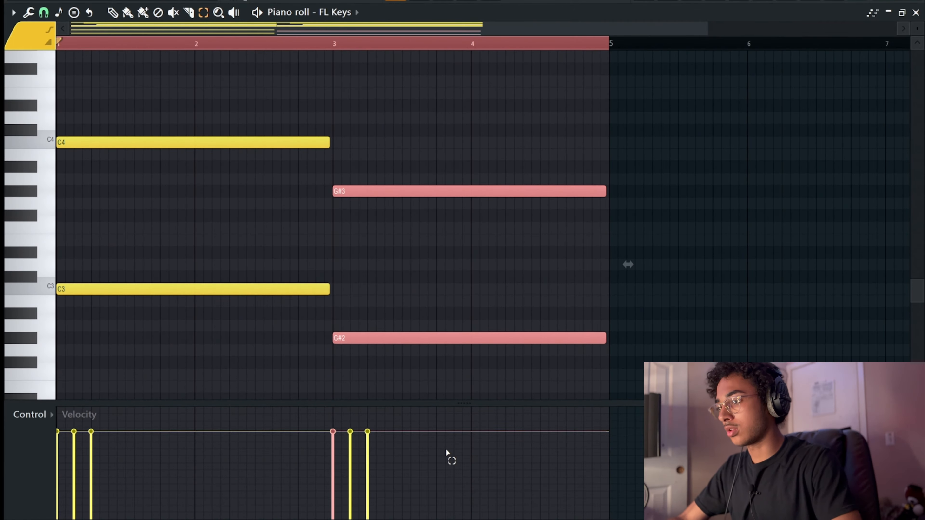
{"action": "key", "text": "shift+Up"}
{"action": "key", "text": "space"}
{"action": "scroll", "coordinate": [393, 222], "scroll_direction": "up", "scroll_amount": 3}
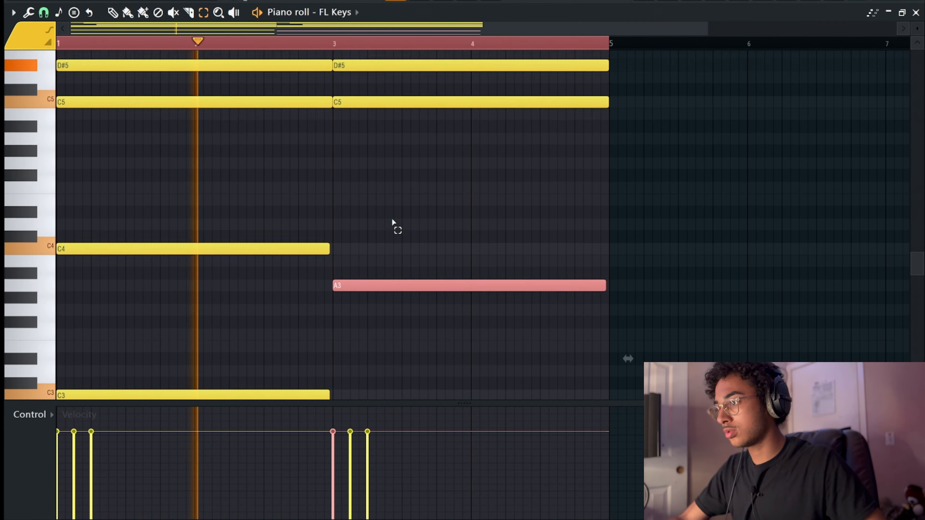
{"action": "scroll", "coordinate": [393, 223], "scroll_direction": "down", "scroll_amount": 1}
{"action": "scroll", "coordinate": [394, 222], "scroll_direction": "up", "scroll_amount": 3}
{"action": "scroll", "coordinate": [394, 223], "scroll_direction": "down", "scroll_amount": 2}
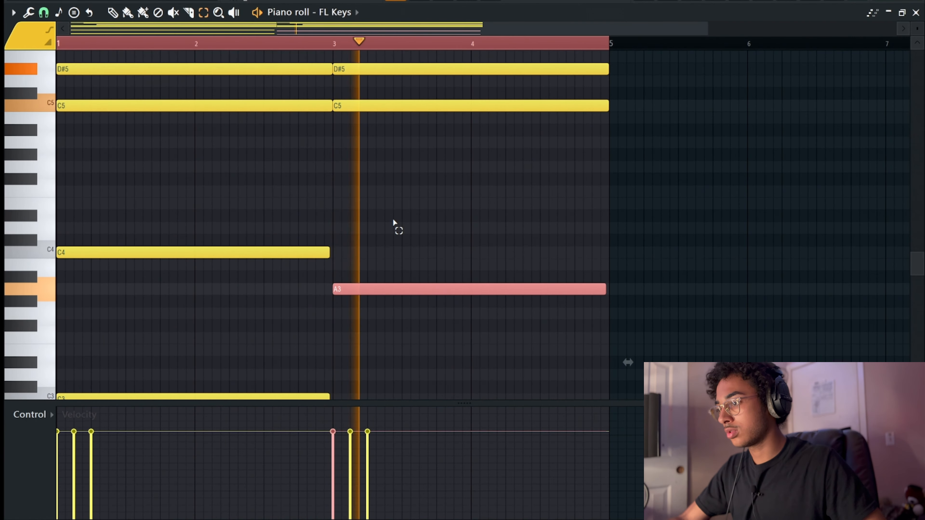
{"action": "key", "text": "space"}
Lower the second chord's bass notes to F3 and F2 during playback, and deselect them
{"action": "key", "text": "shift+Down"}
{"action": "scroll", "coordinate": [394, 223], "scroll_direction": "down", "scroll_amount": 1}
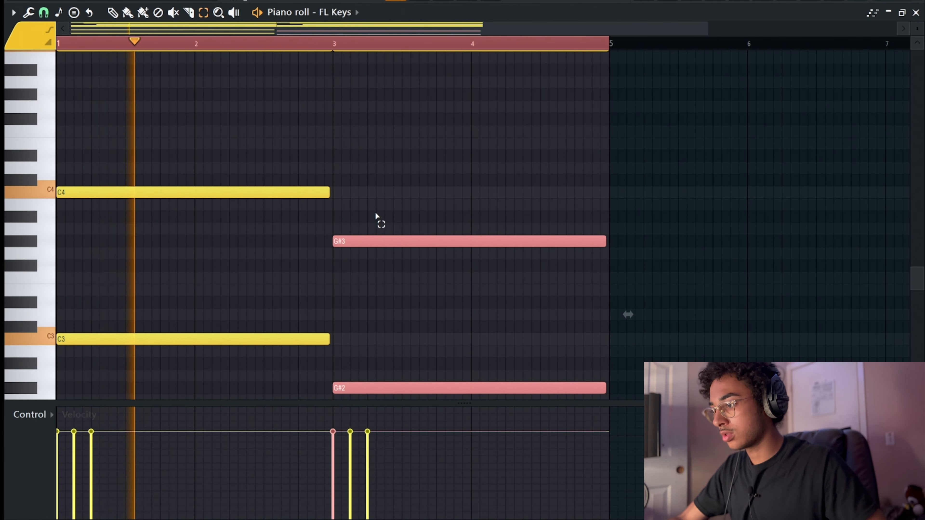
{"action": "key", "text": "Down"}
{"action": "key", "text": "Down"}
{"action": "key", "text": "Down"}
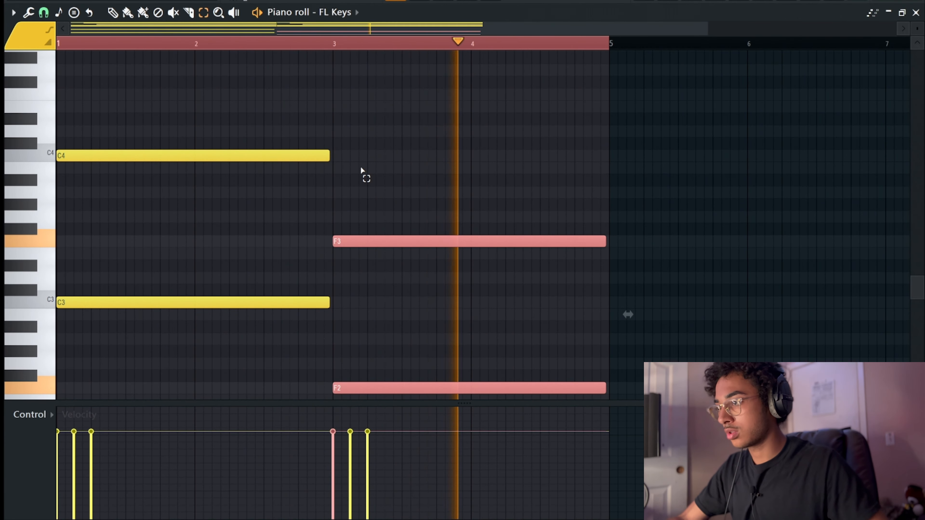
{"action": "left_click", "coordinate": [113, 13]}
{"action": "left_click", "coordinate": [511, 157], "text": "ctrl"}
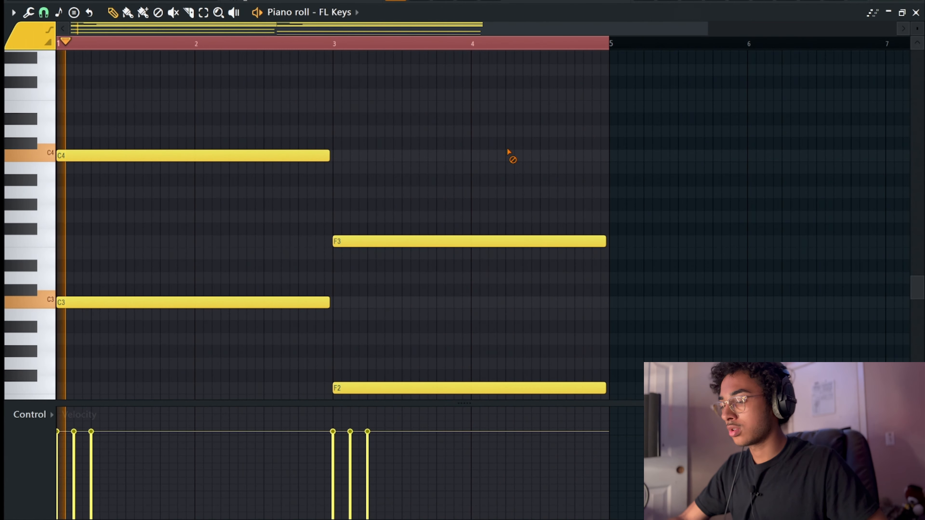
{"action": "scroll", "coordinate": [534, 137], "scroll_direction": "up", "scroll_amount": 2}
Examine the two Parametric EQ 2 effects on the Main Mel. 1 mixer track while the chords play
{"action": "key", "text": "F9"}
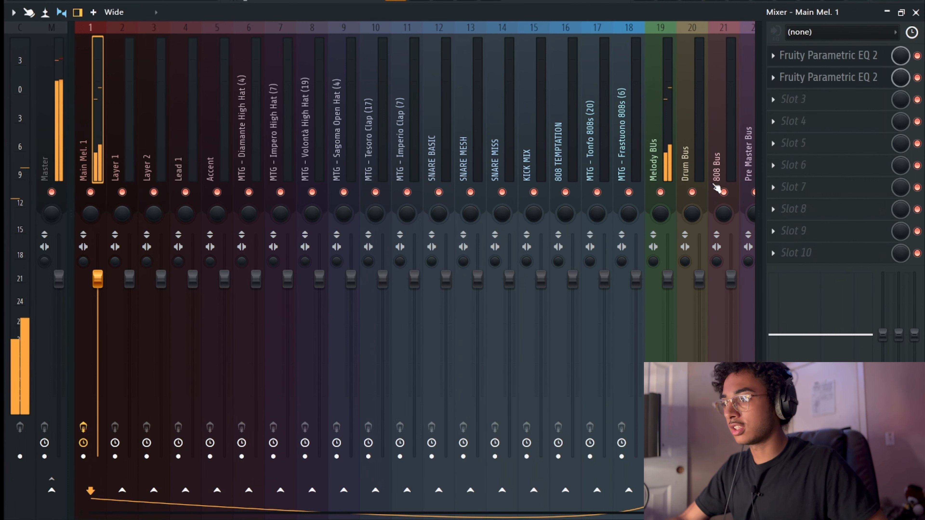
{"action": "left_click", "coordinate": [829, 56]}
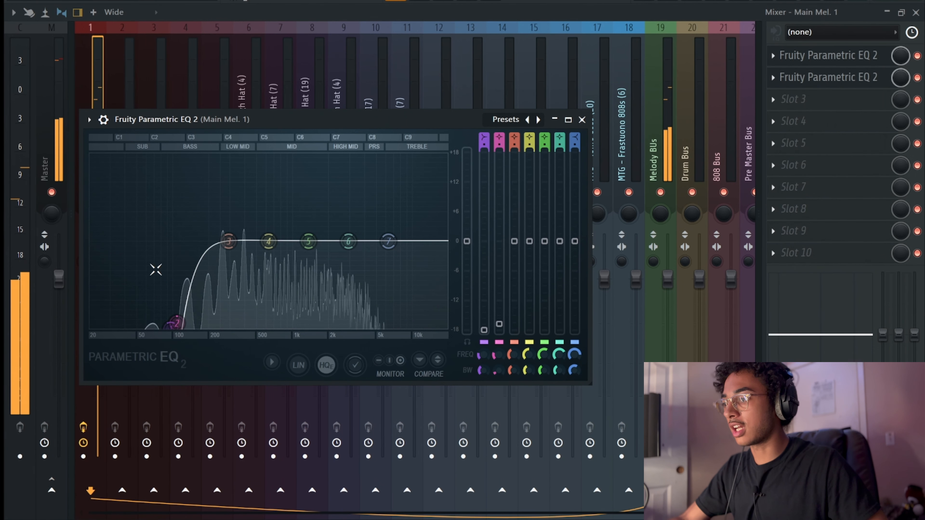
{"action": "left_click", "coordinate": [829, 77]}
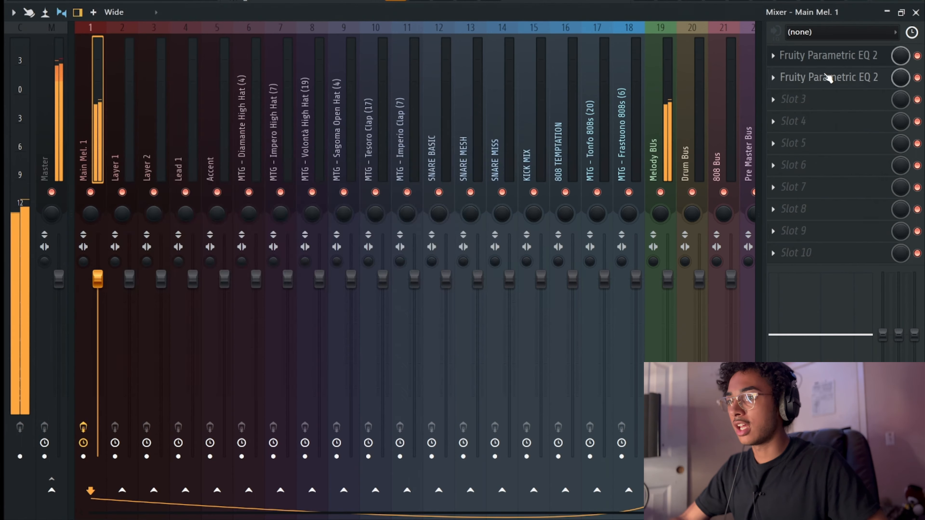
{"action": "left_click", "coordinate": [829, 77]}
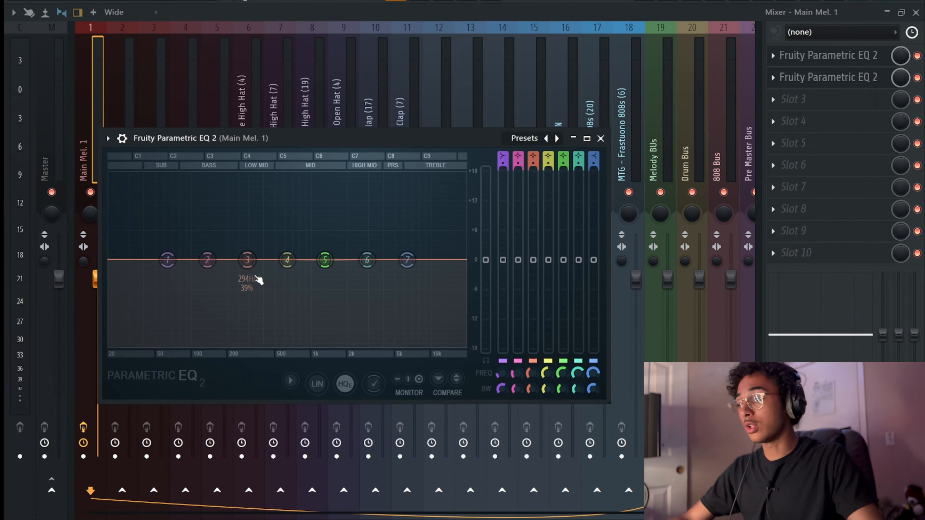
In the second EQ, try an 18 dB cut near 395 Hz and a high boost of about 6 dB near 3 kHz, comparing with bypass
{"action": "key", "text": "space"}
{"action": "left_click_drag", "start_coordinate": [287, 260], "coordinate": [265, 350]}
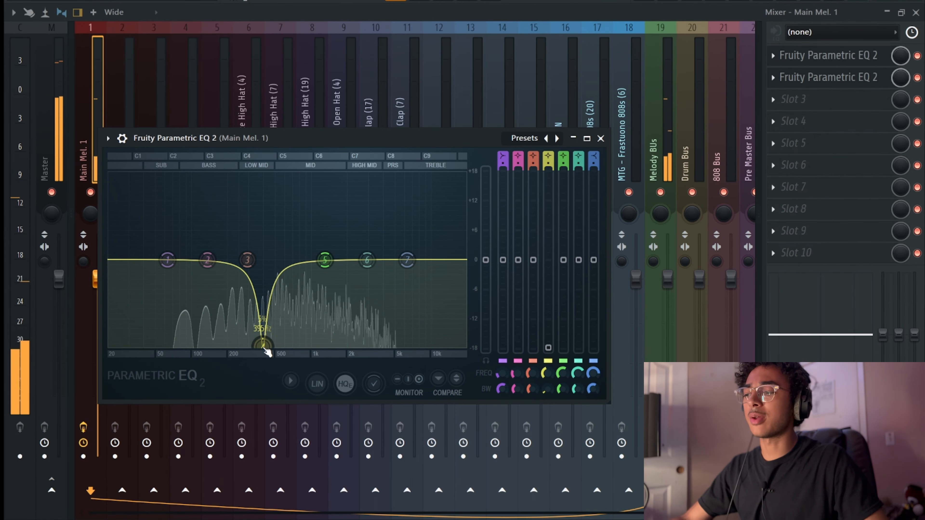
{"action": "left_click_drag", "start_coordinate": [407, 260], "coordinate": [368, 228]}
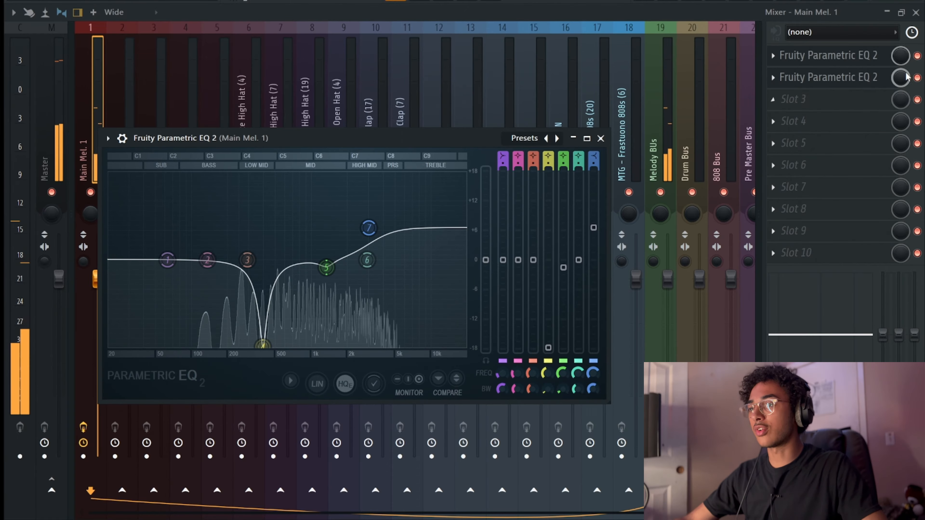
{"action": "left_click", "coordinate": [918, 78]}
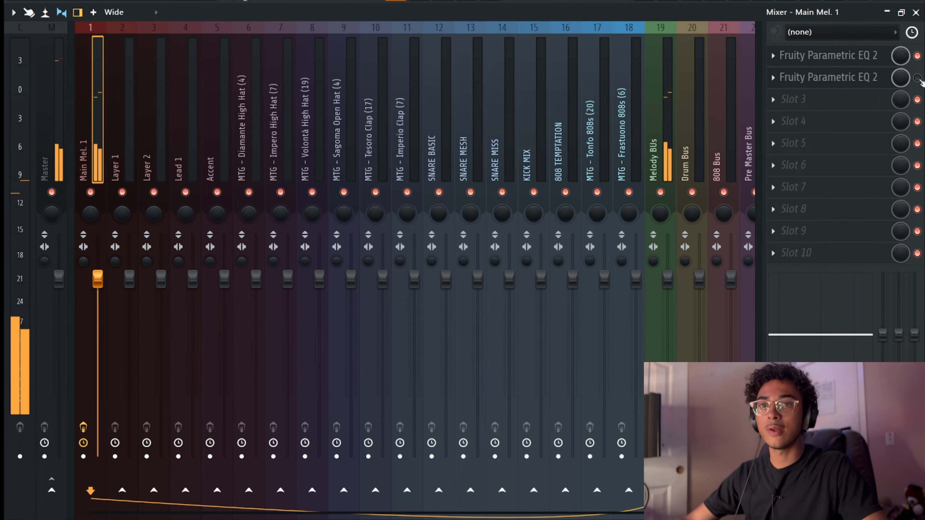
{"action": "left_click", "coordinate": [917, 77]}
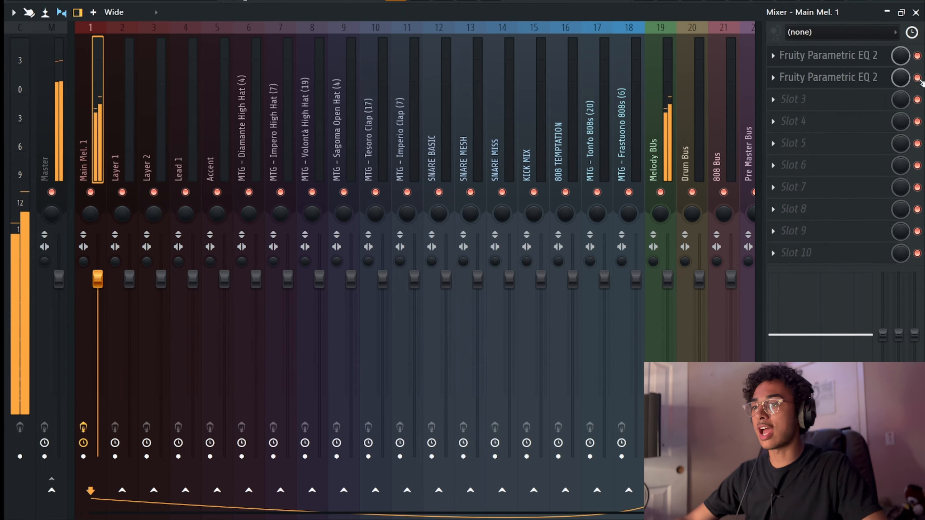
Reset the second EQ on Main Mel. 1 to the Default preset and close it
{"action": "left_click", "coordinate": [845, 81]}
{"action": "left_click", "coordinate": [524, 137]}
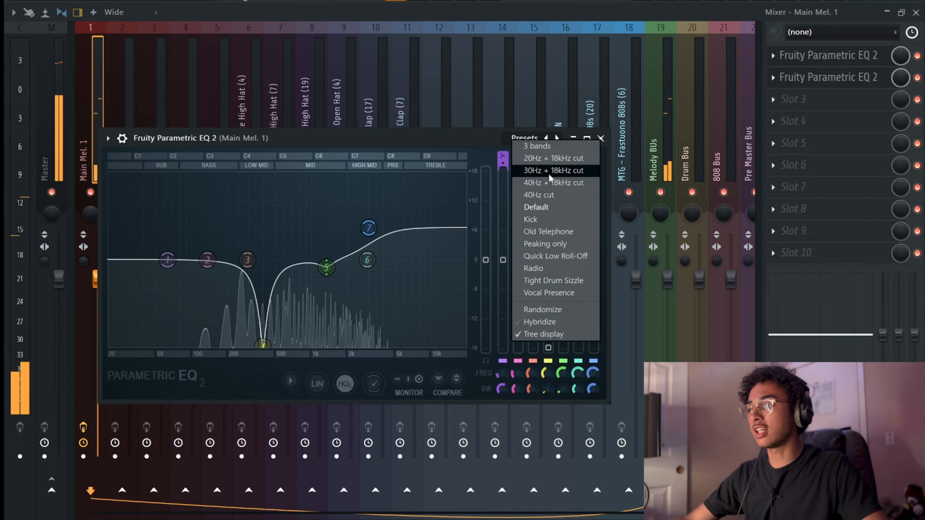
{"action": "left_click", "coordinate": [535, 207]}
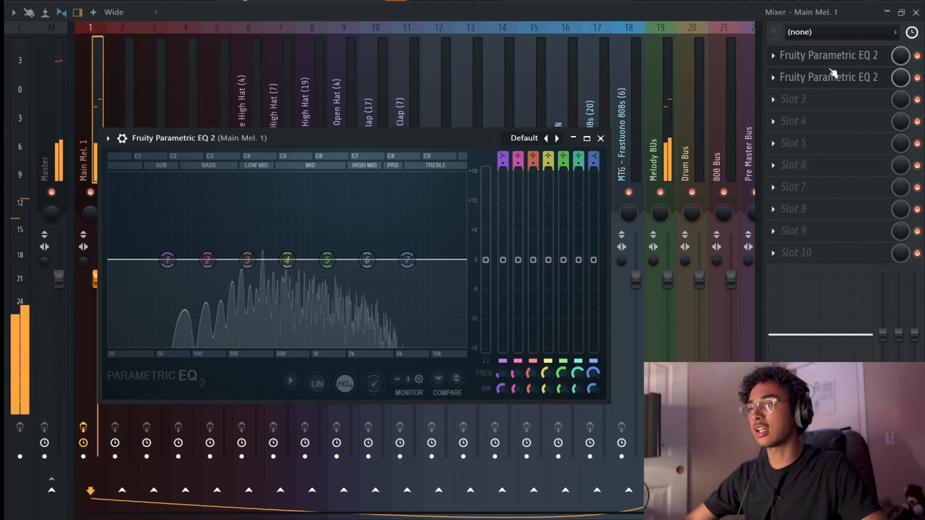
{"action": "left_click", "coordinate": [98, 106]}
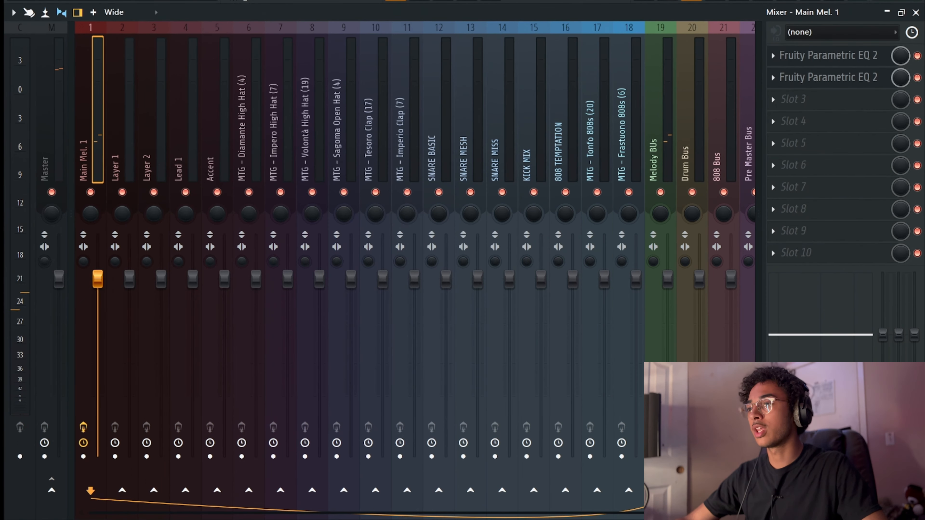
Restore the first channel to the original Main Mel. 1 in place of FL Keys, and return to the mixer
{"action": "key", "text": "F6"}
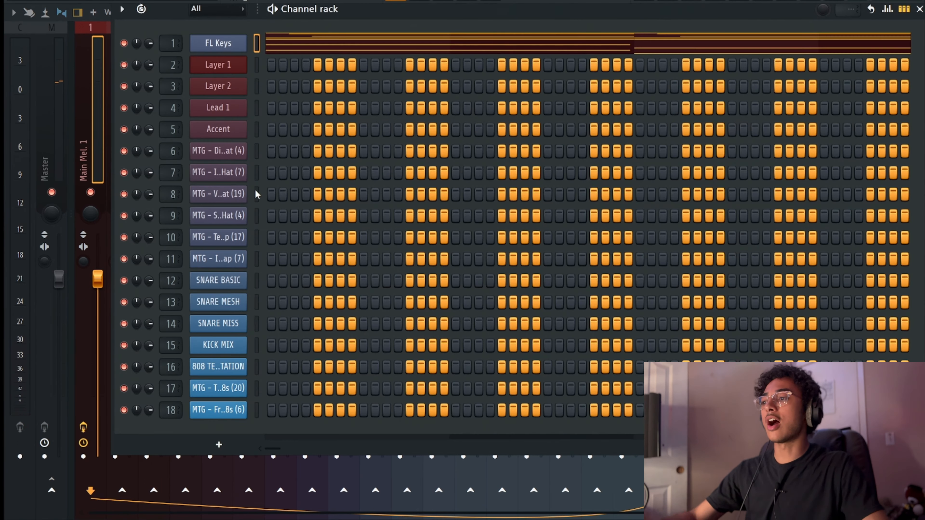
{"action": "left_click", "coordinate": [225, 43]}
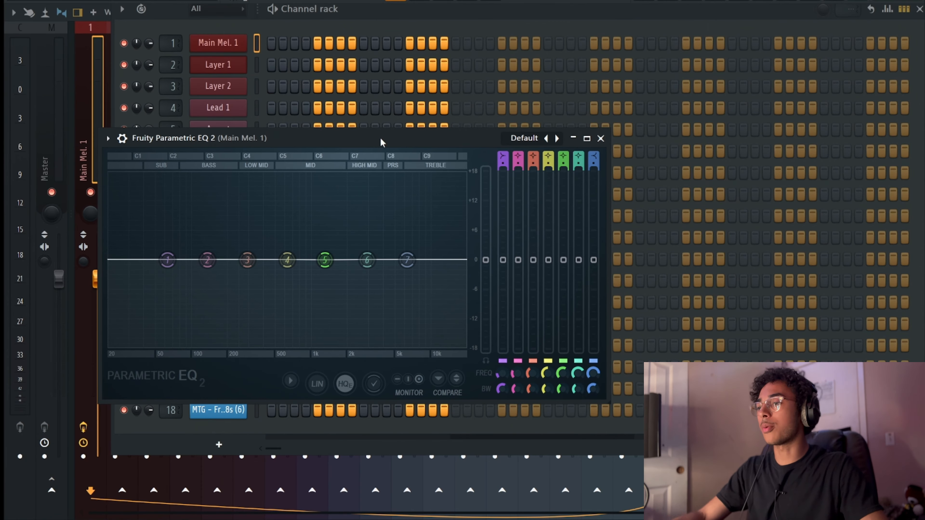
{"action": "left_click", "coordinate": [720, 0]}
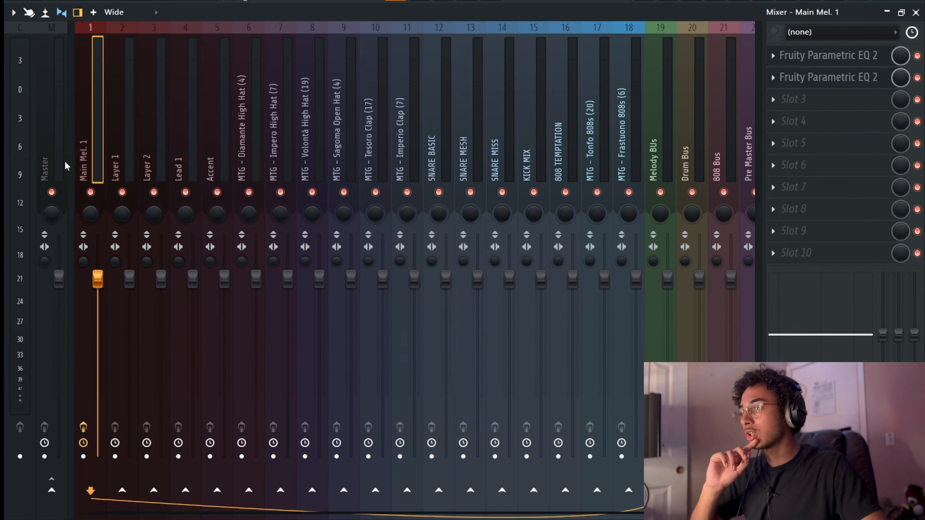
{"action": "left_click", "coordinate": [120, 172]}
{"action": "left_click", "coordinate": [823, 82]}
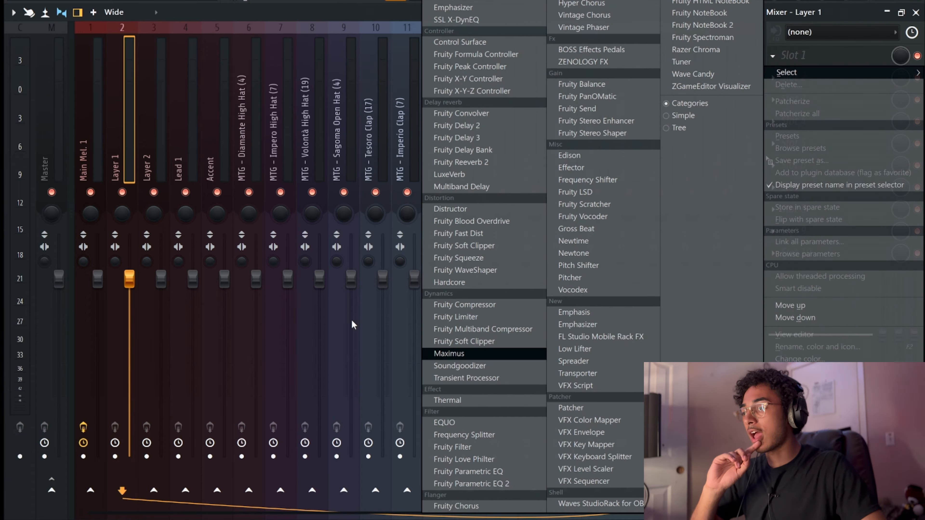
{"action": "left_click", "coordinate": [113, 171]}
Delete the low-cut Fruity Parametric EQ 2 from slot 1 of the Main Mel. 1 mixer track
{"action": "left_click", "coordinate": [90, 160]}
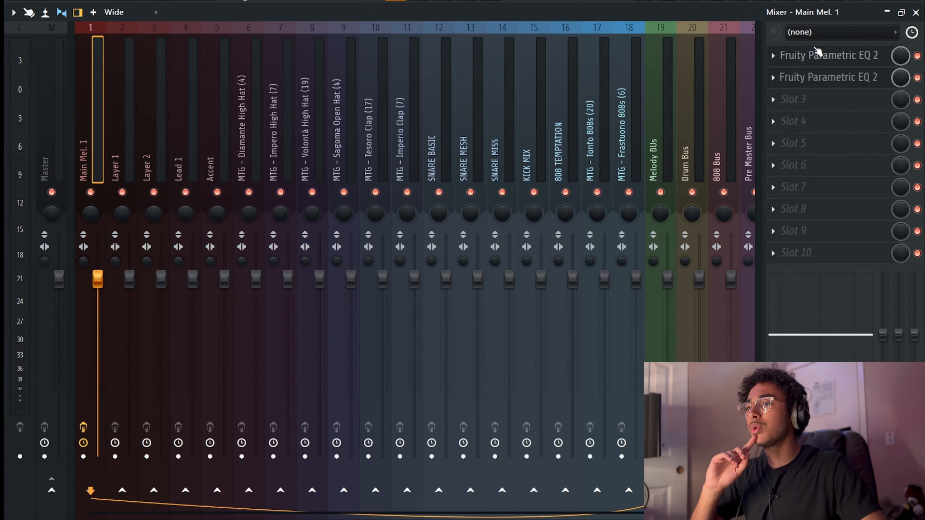
{"action": "left_click", "coordinate": [866, 84]}
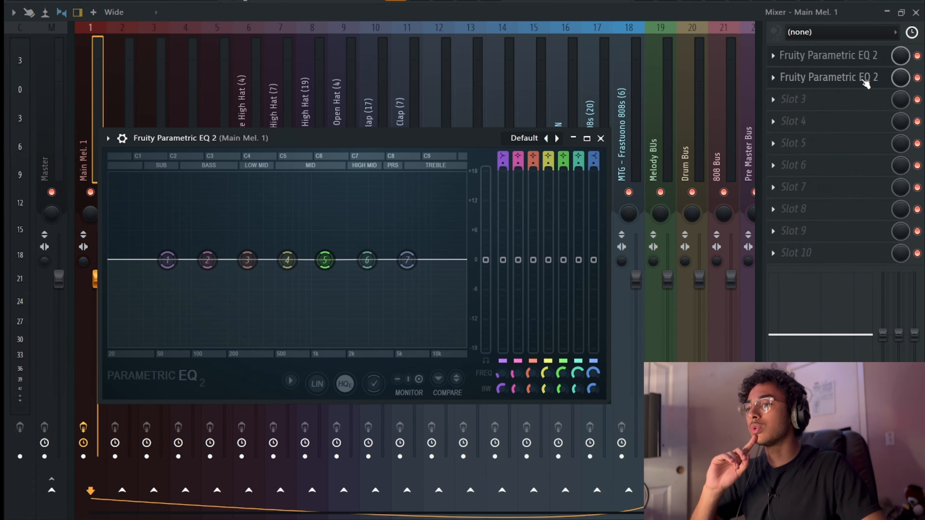
{"action": "left_click", "coordinate": [861, 56]}
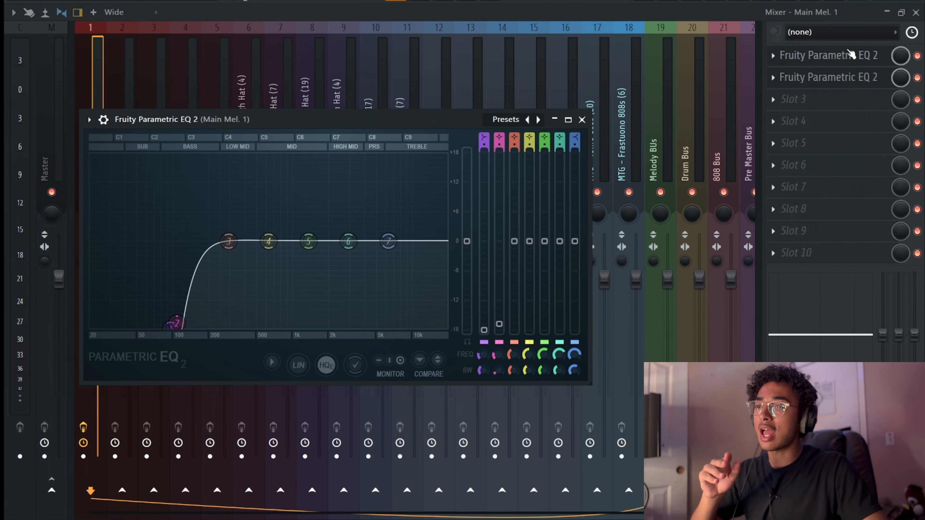
{"action": "left_click", "coordinate": [772, 56]}
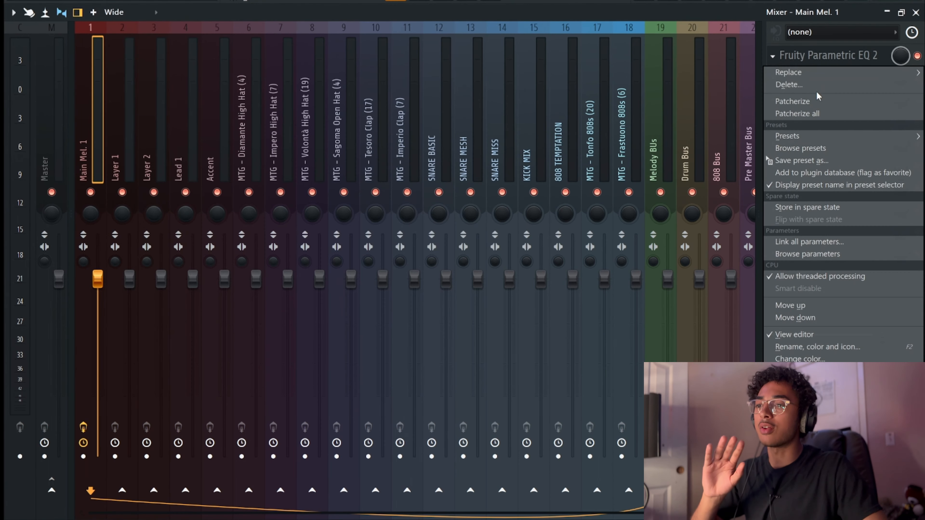
{"action": "left_click", "coordinate": [794, 86]}
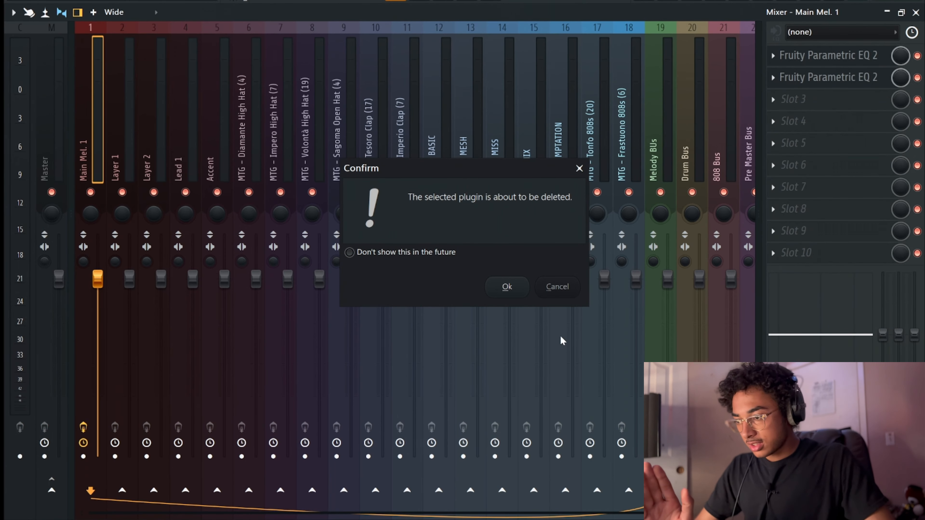
{"action": "left_click", "coordinate": [507, 287]}
Move the remaining Parametric EQ 2 on Main Mel. 1 to slot 1 and boost the track's high band by about 2.4 at 9.6k
{"action": "left_click", "coordinate": [852, 78]}
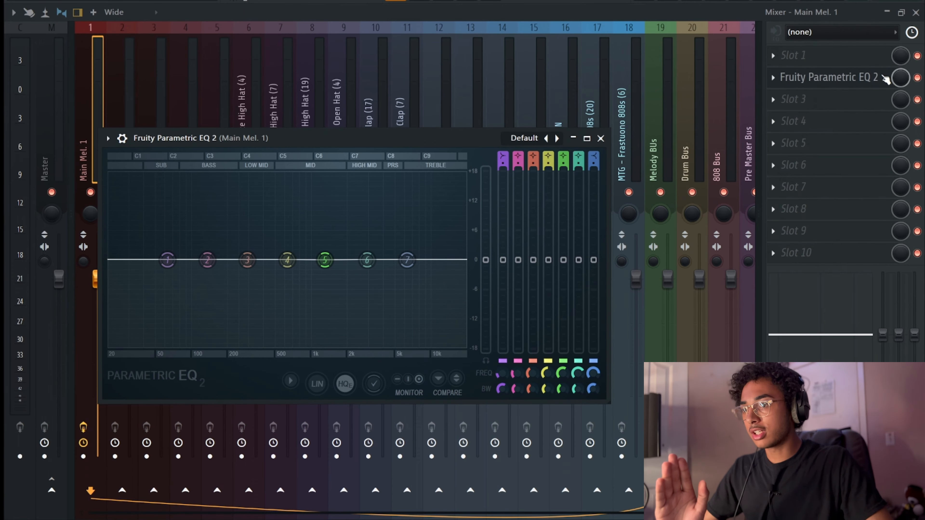
{"action": "left_click_drag", "start_coordinate": [880, 77], "coordinate": [878, 59]}
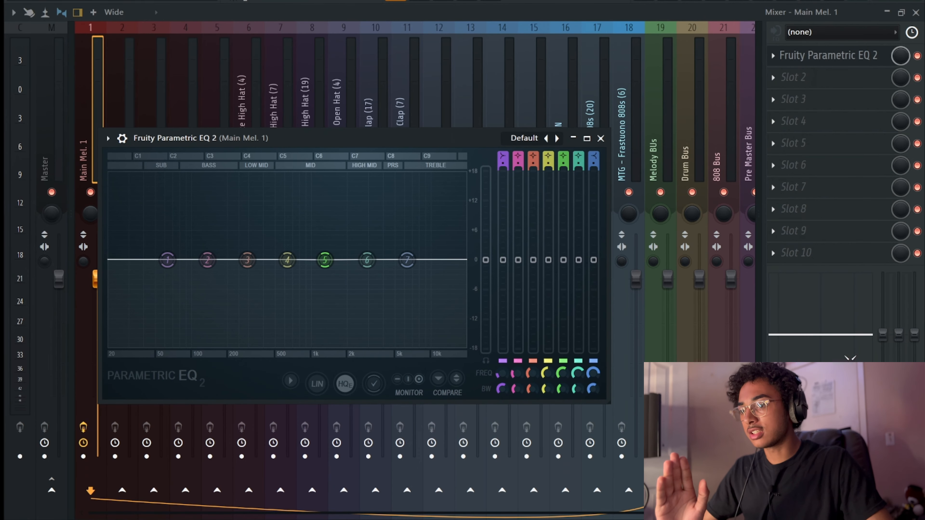
{"action": "key", "text": "Escape"}
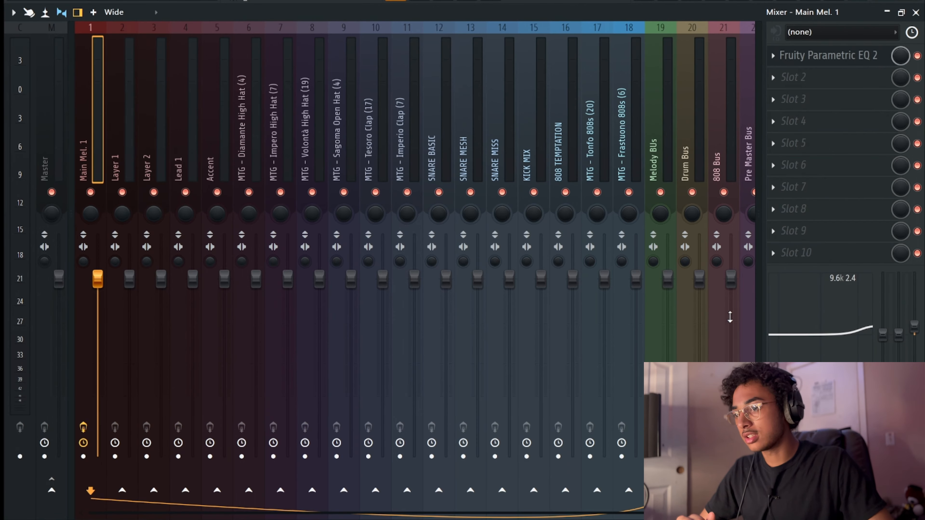
Add Fruity Parametric EQ 2 to slot 1 of Layer 1 and boost the track's high band by about 2.1 at 8.0k
{"action": "left_click", "coordinate": [134, 149]}
{"action": "left_click", "coordinate": [801, 56]}
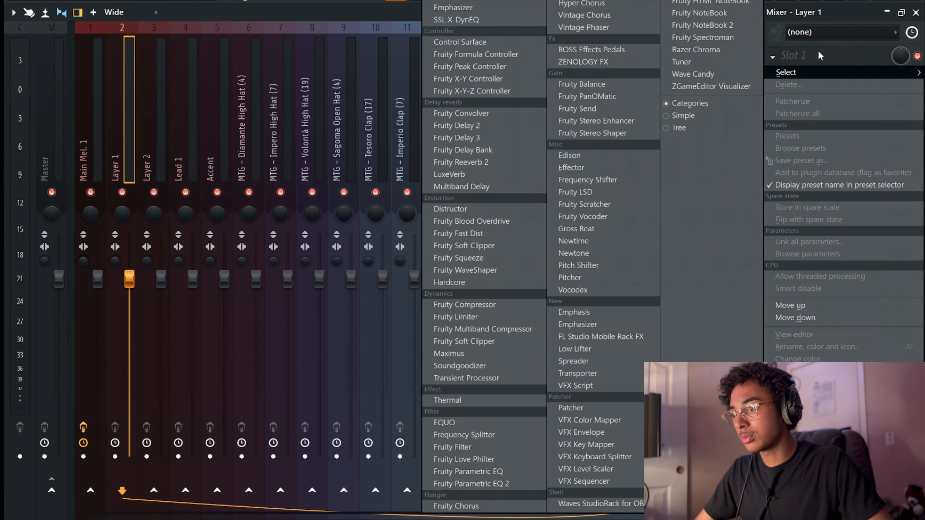
{"action": "left_click", "coordinate": [471, 484]}
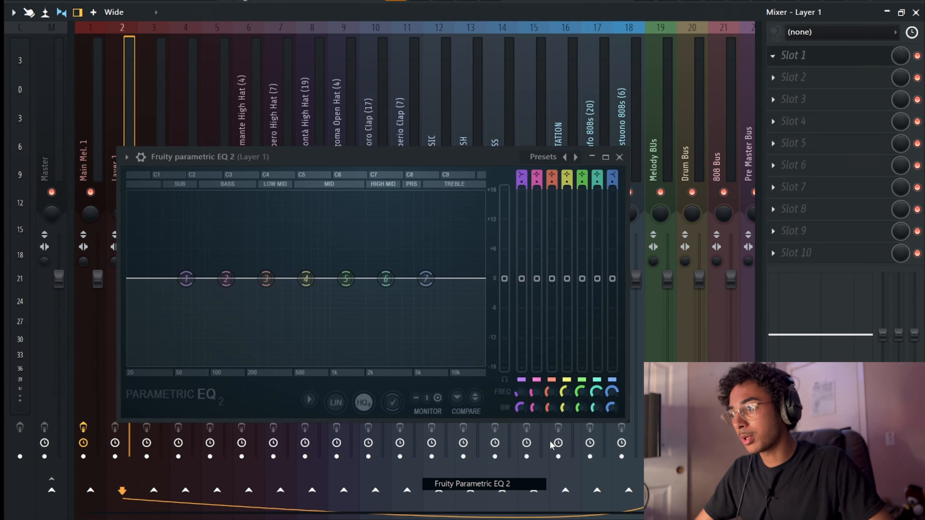
{"action": "left_click_drag", "start_coordinate": [915, 337], "coordinate": [915, 326]}
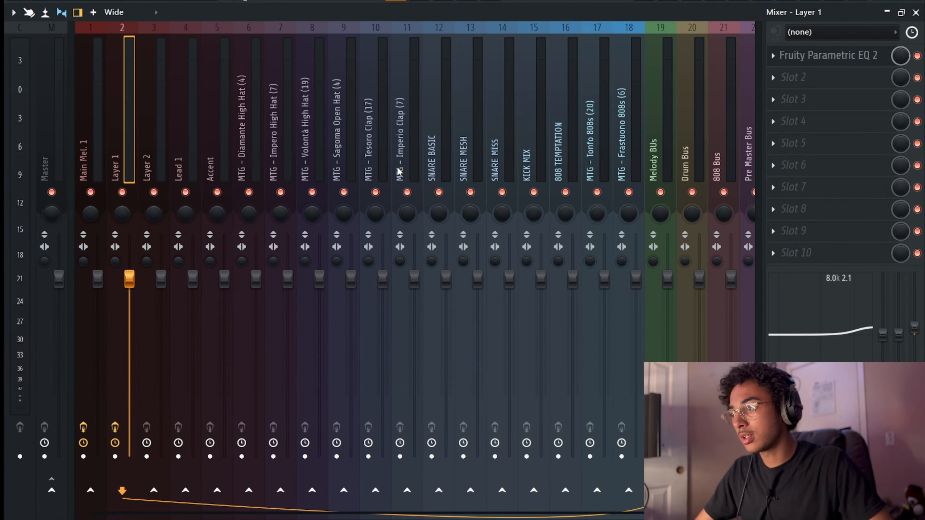
Add Fruity Parametric EQ 2 to slot 1 of Layer 2 and slightly boost the track's high band
{"action": "left_click", "coordinate": [170, 139]}
{"action": "left_click", "coordinate": [804, 56]}
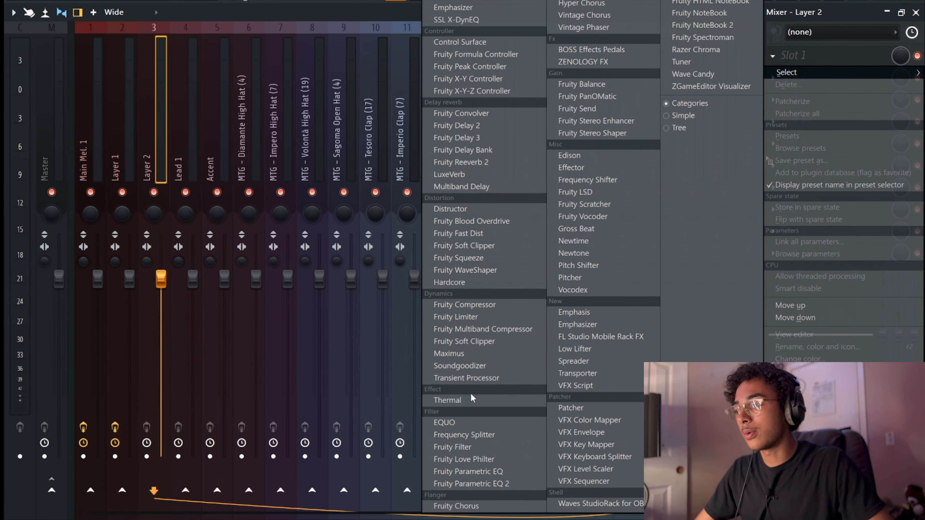
{"action": "left_click", "coordinate": [501, 483]}
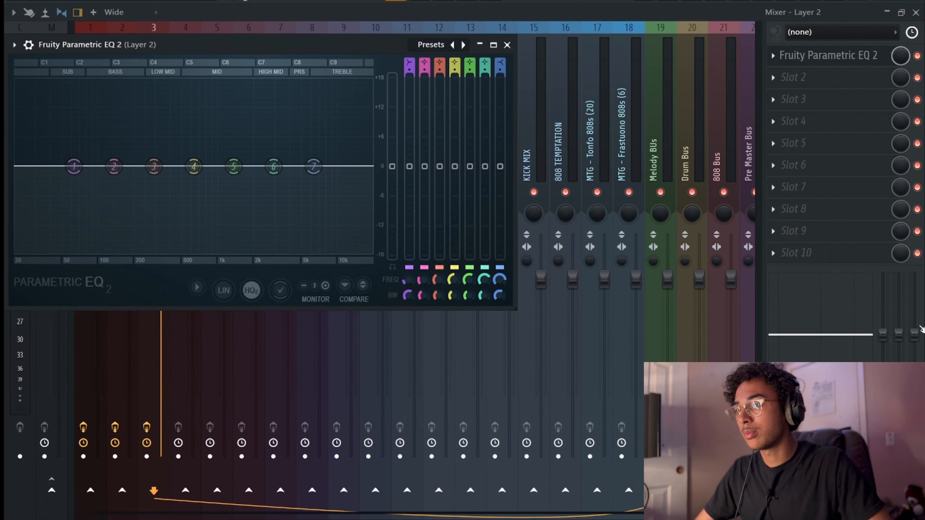
{"action": "left_click_drag", "start_coordinate": [915, 335], "coordinate": [915, 328]}
Add Fruity Parametric EQ 2 to slot 1 of Lead 1 and boost the track's high band by about 2.9 at 8.0k
{"action": "left_click", "coordinate": [193, 156]}
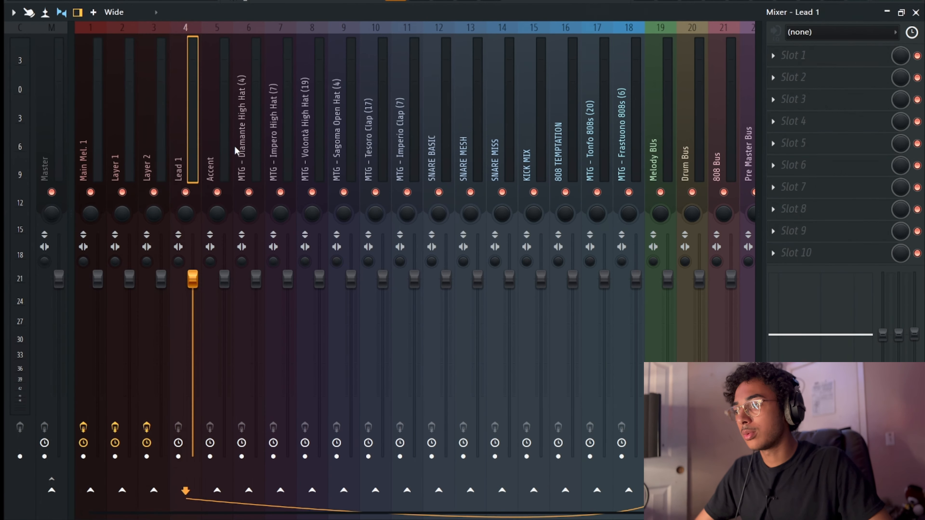
{"action": "left_click", "coordinate": [798, 56]}
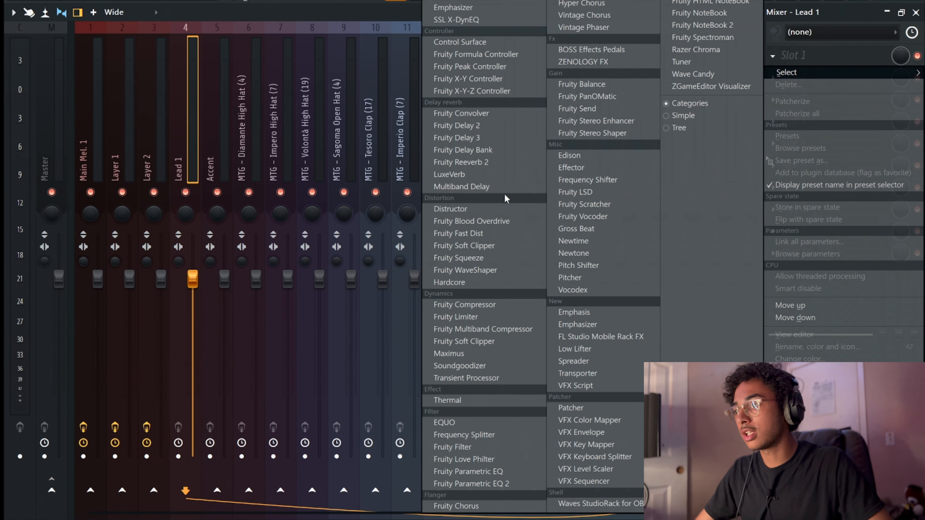
{"action": "left_click", "coordinate": [485, 484]}
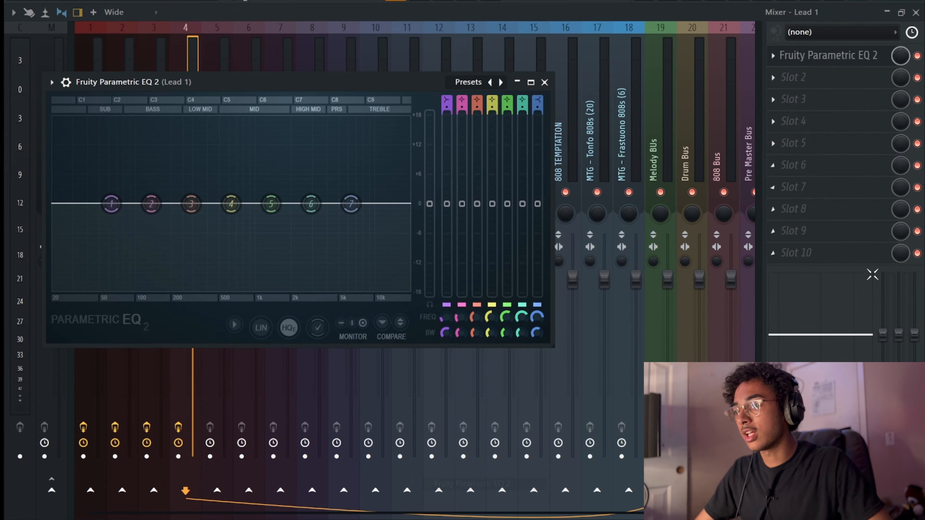
{"action": "left_click_drag", "start_coordinate": [916, 336], "coordinate": [916, 324]}
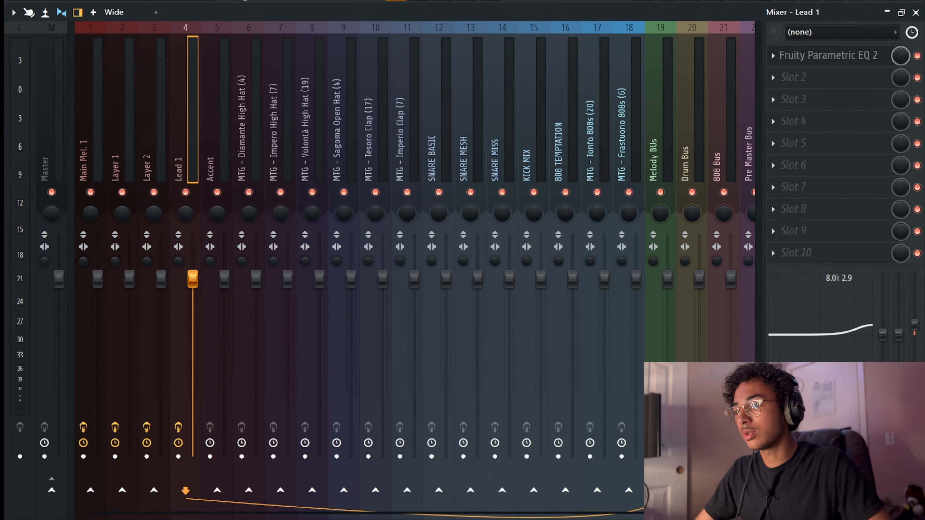
Add Fruity Parametric EQ 2 to slot 1 of Accent and slightly boost the track's high band
{"action": "left_click", "coordinate": [226, 156]}
{"action": "left_click", "coordinate": [844, 64]}
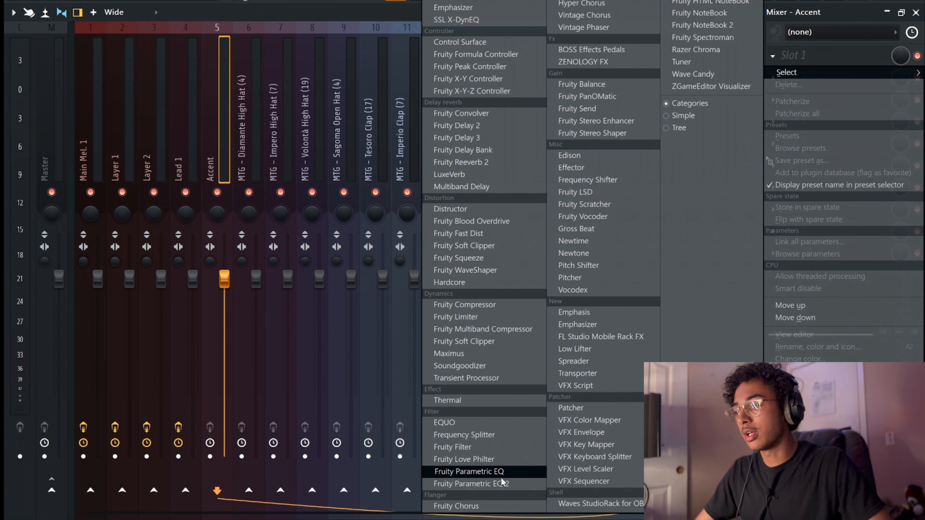
{"action": "left_click", "coordinate": [475, 471]}
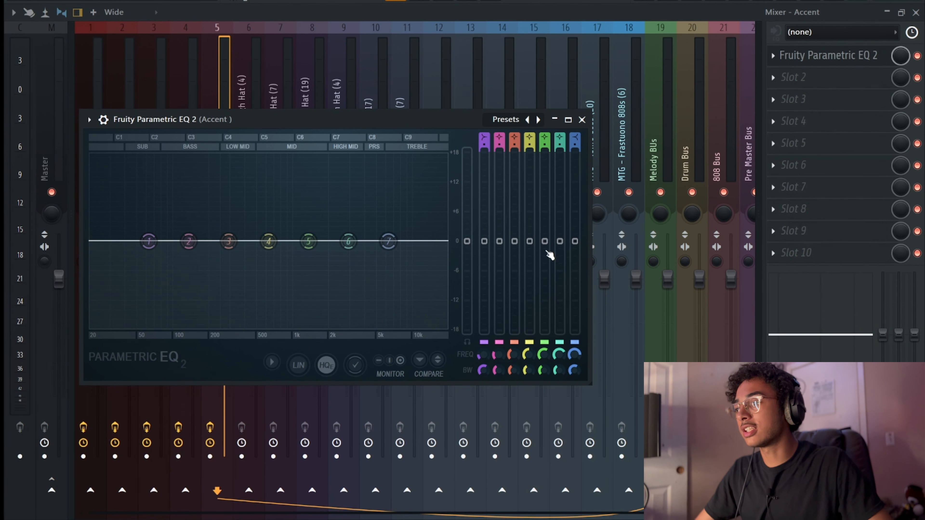
{"action": "left_click", "coordinate": [916, 337]}
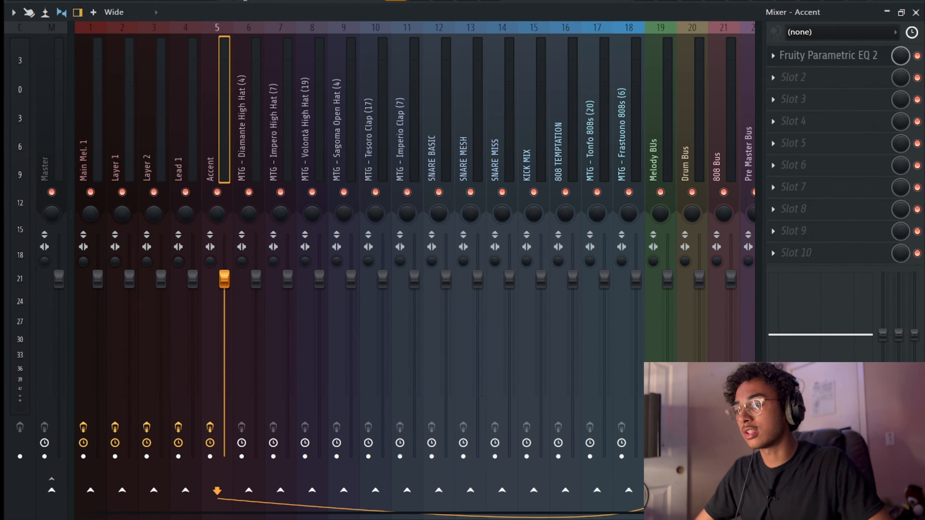
Add Fruity Parametric EQ 2 to slot 1 of the Melody BUs mixer track
{"action": "left_click", "coordinate": [665, 168]}
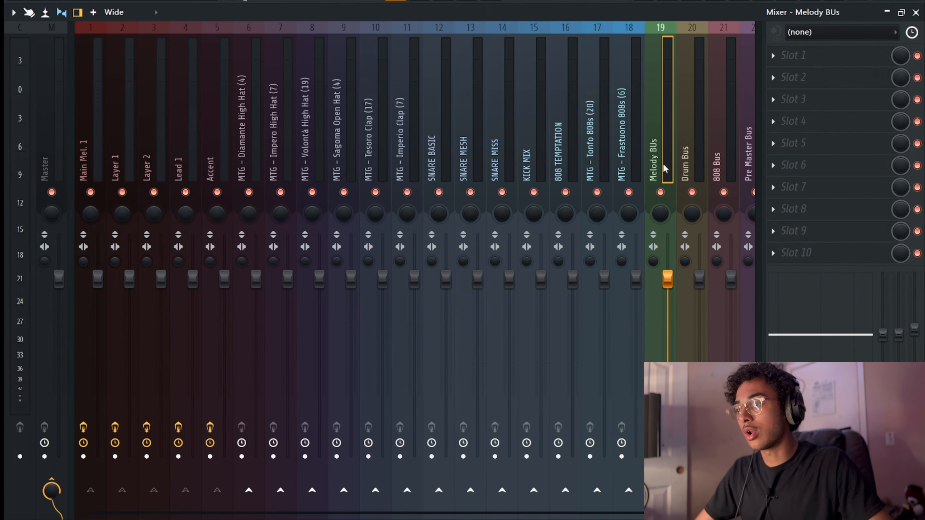
{"action": "left_click", "coordinate": [828, 57]}
{"action": "left_click", "coordinate": [507, 477]}
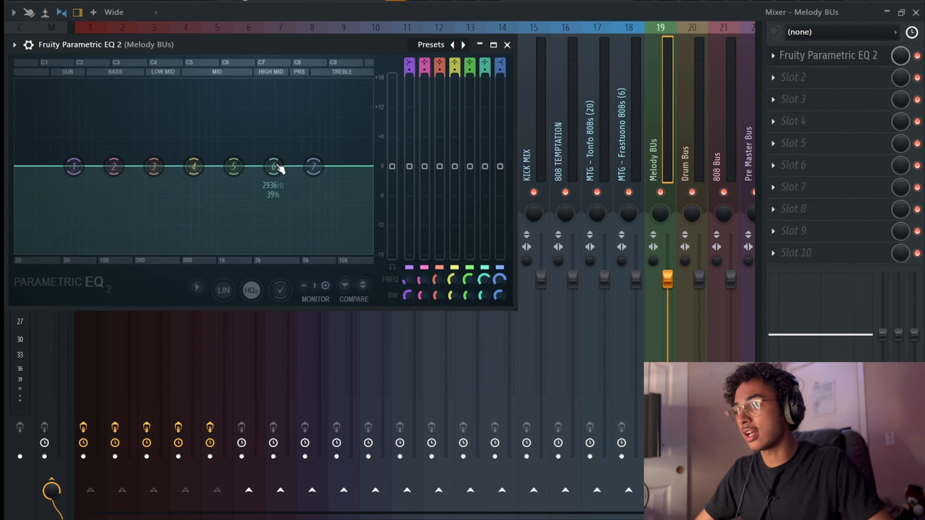
Shape a steep low cut on Melody BUs with band 1 near 150 Hz and band 2 below 100 Hz fully lowered, shifting band 3 slightly lower in frequency
{"action": "left_click_drag", "start_coordinate": [74, 167], "coordinate": [111, 250]}
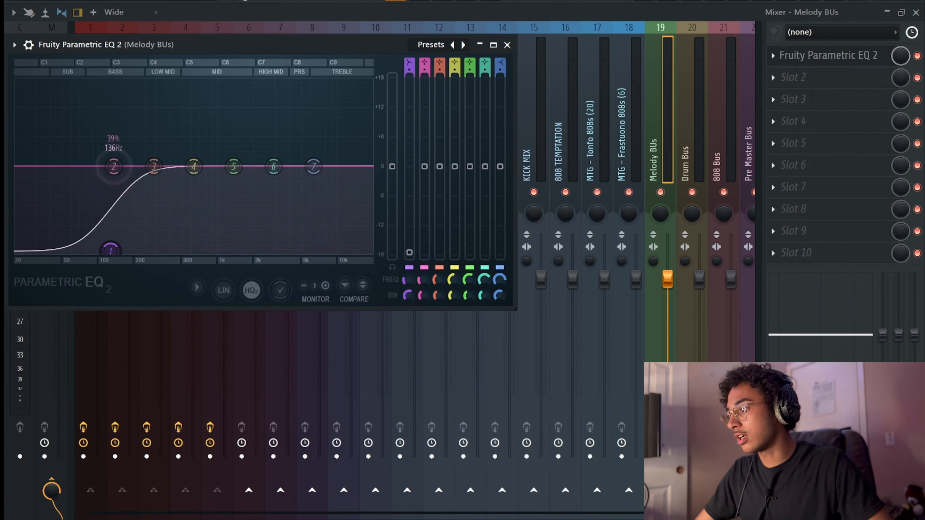
{"action": "left_click_drag", "start_coordinate": [114, 166], "coordinate": [120, 252]}
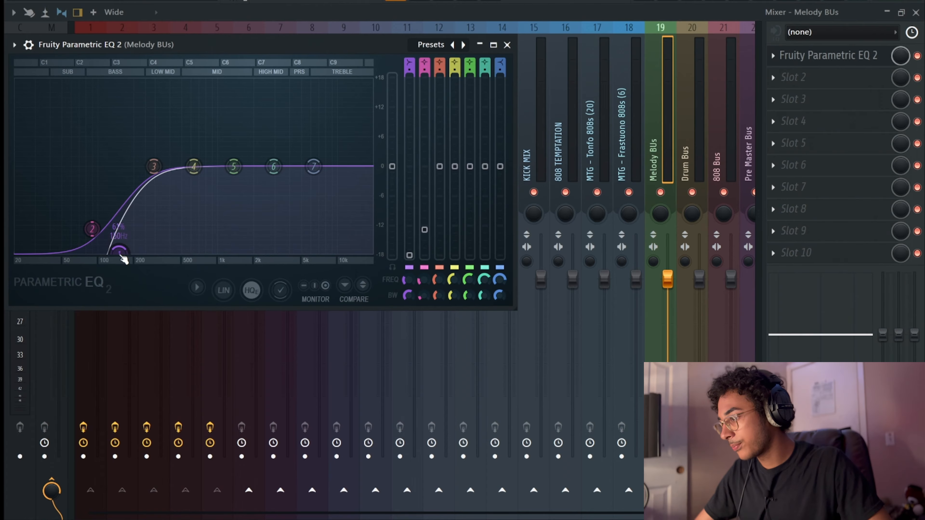
{"action": "left_click_drag", "start_coordinate": [92, 229], "coordinate": [90, 252]}
{"action": "scroll", "coordinate": [92, 252], "scroll_direction": "down", "scroll_amount": 3}
{"action": "scroll", "coordinate": [95, 255], "scroll_direction": "up", "scroll_amount": 3}
{"action": "scroll", "coordinate": [125, 251], "scroll_direction": "down", "scroll_amount": 3}
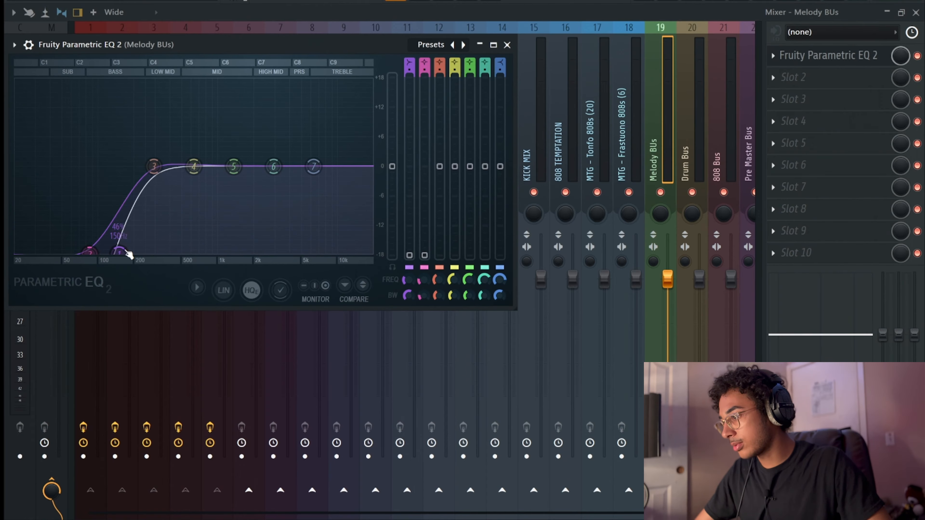
{"action": "scroll", "coordinate": [94, 250], "scroll_direction": "up", "scroll_amount": 3}
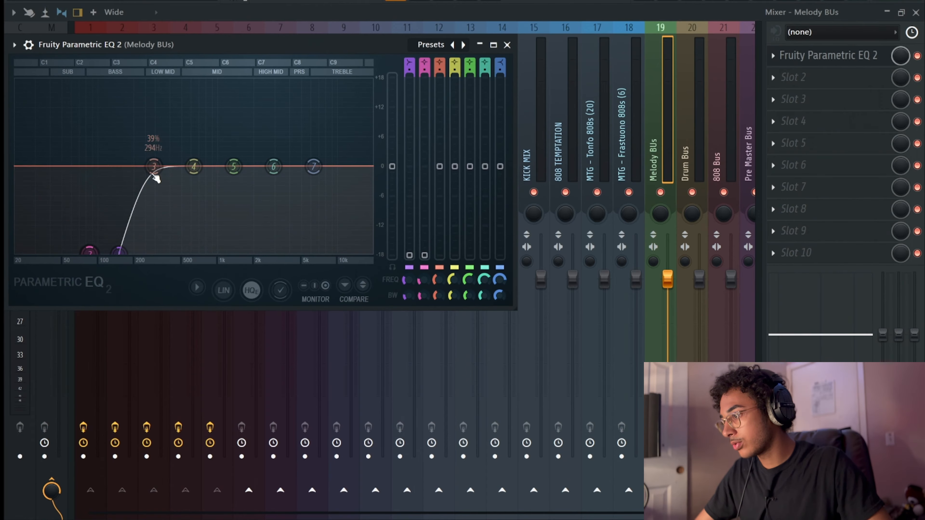
{"action": "left_click_drag", "start_coordinate": [153, 172], "coordinate": [147, 168]}
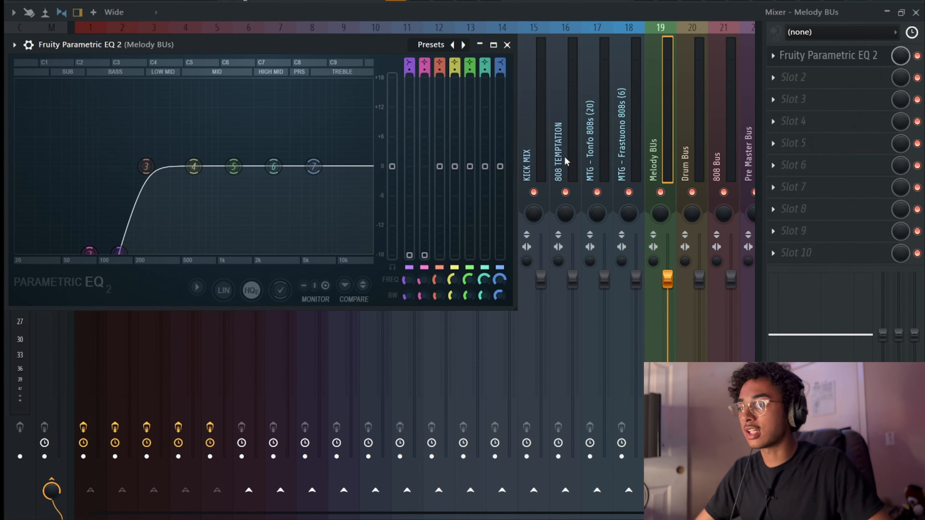
Add a second Fruity Parametric EQ 2 in slot 2 of Melody BUs and close its editor
{"action": "left_click", "coordinate": [794, 77]}
{"action": "mouse_move", "coordinate": [787, 94]}
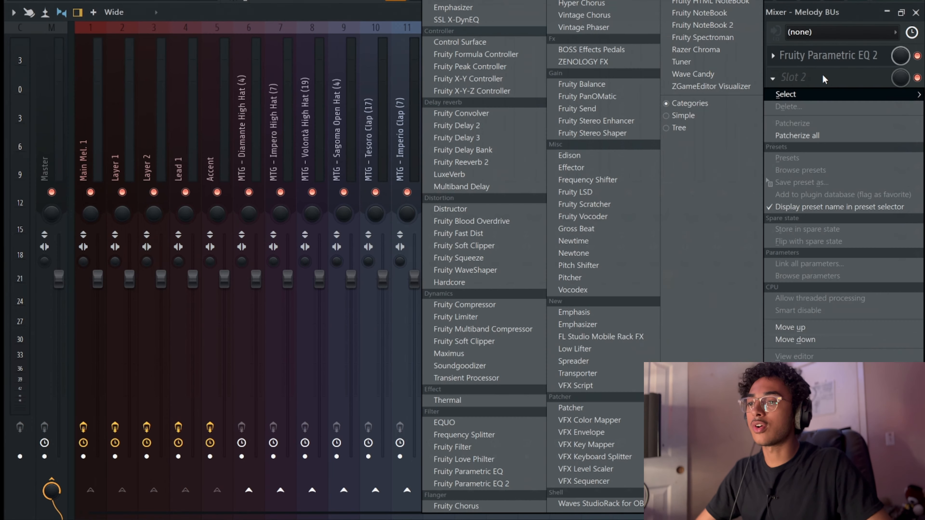
{"action": "left_click", "coordinate": [513, 482]}
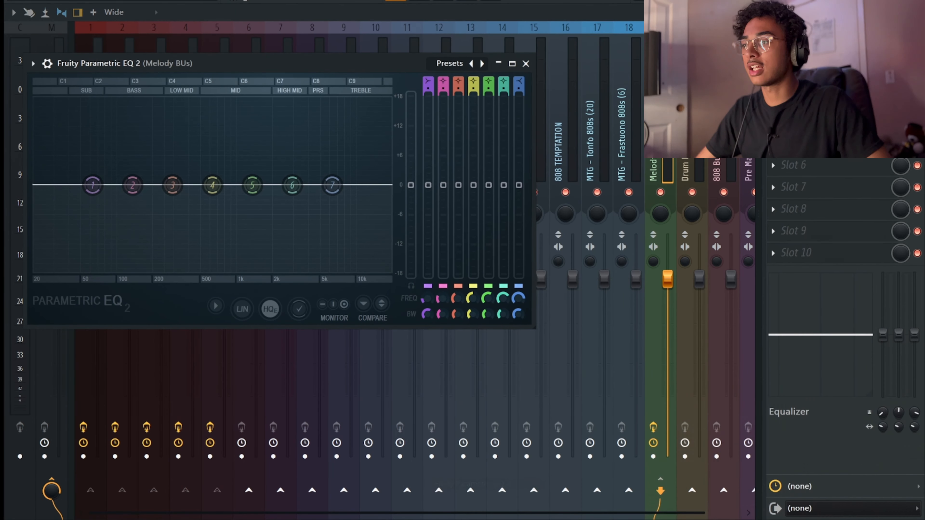
{"action": "left_click", "coordinate": [662, 162]}
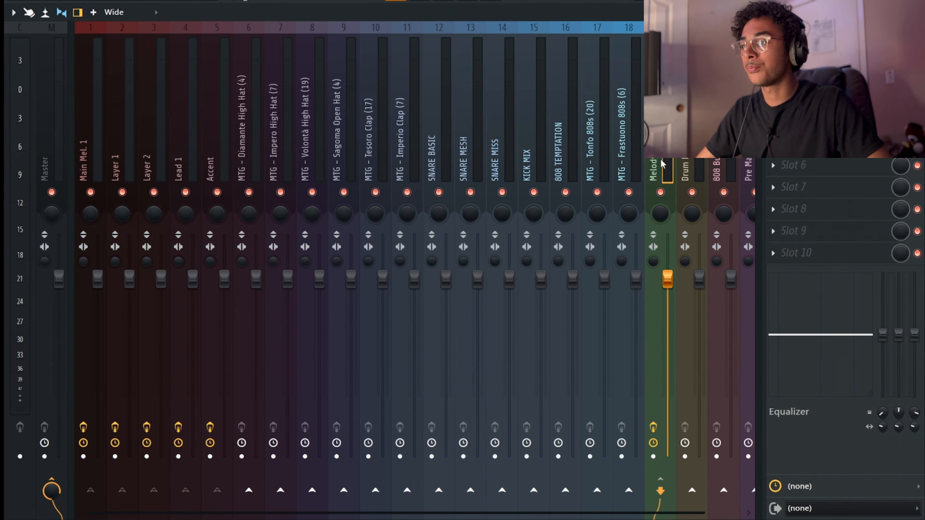
Route the MTG - Diamante High Hat (4) track to the Drum Bus instead of the Master
{"action": "left_click", "coordinate": [251, 177]}
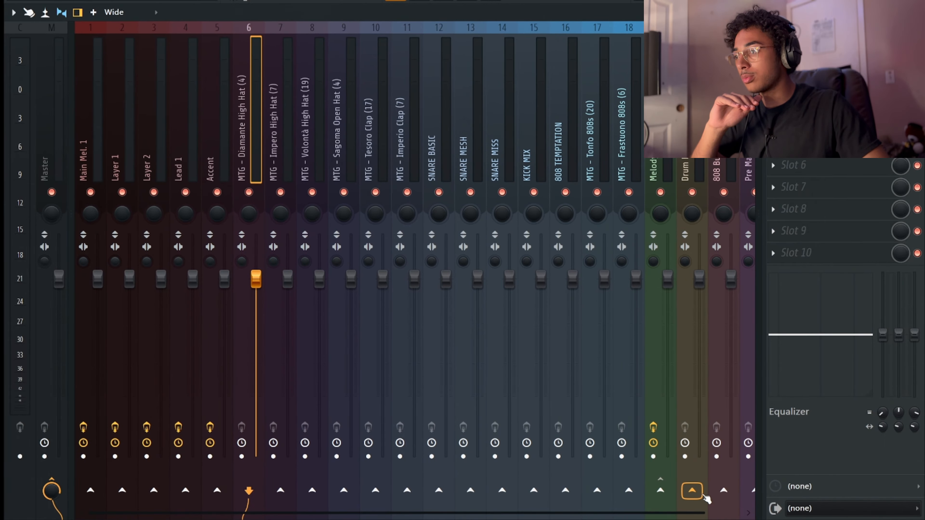
{"action": "left_click", "coordinate": [692, 490]}
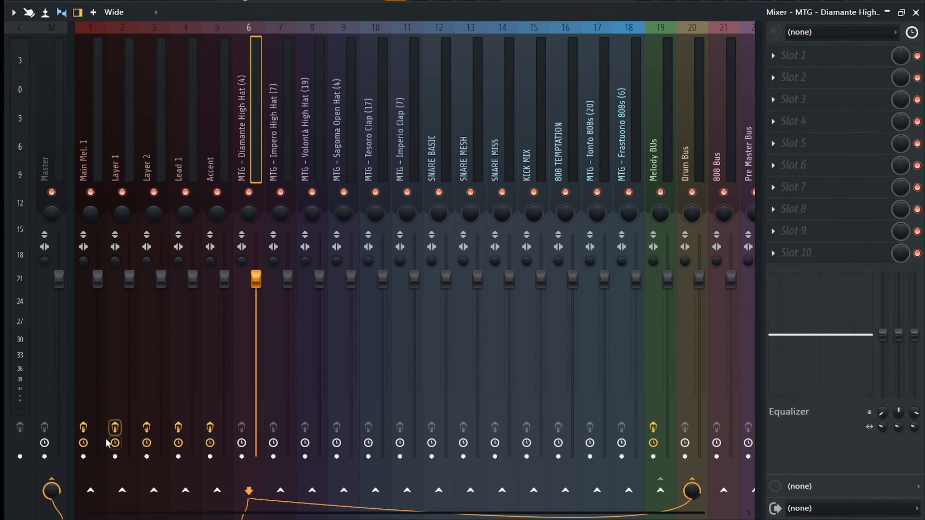
{"action": "left_click", "coordinate": [54, 479]}
Add Fruity Blood Overdrive to slot 3 of the Melody BUs mixer track
{"action": "left_click", "coordinate": [660, 169]}
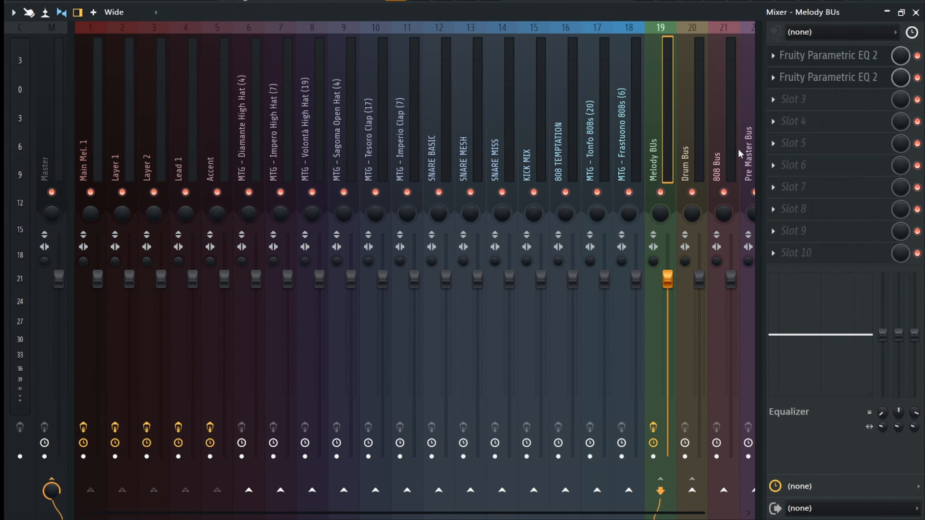
{"action": "left_click", "coordinate": [847, 97]}
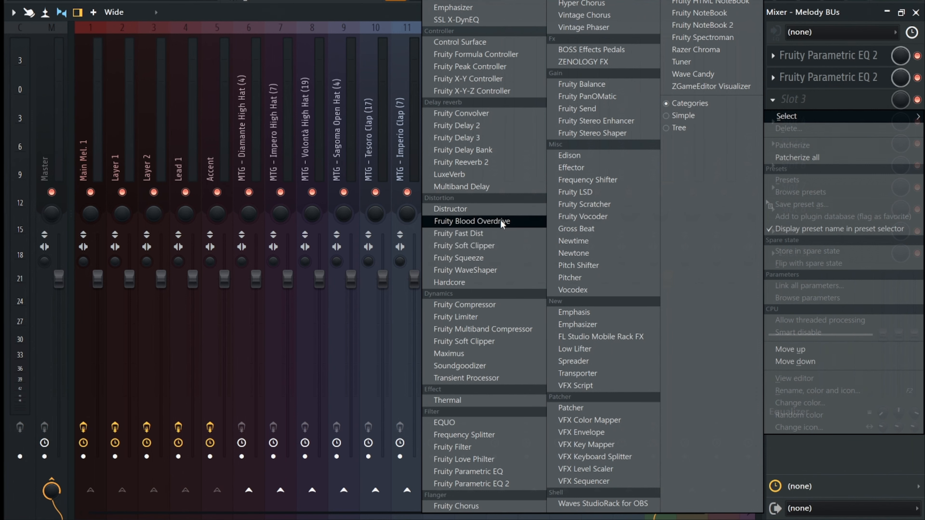
{"action": "left_click", "coordinate": [495, 222]}
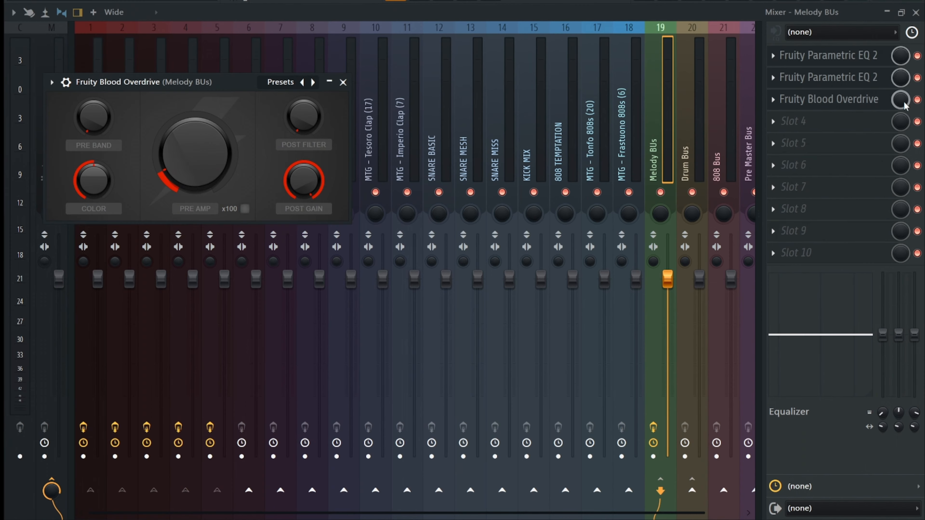
Turn down the mix level of Fruity Blood Overdrive on Melody BUs and add Fruity Stereo Enhancer to slot 4
{"action": "left_click_drag", "start_coordinate": [904, 103], "coordinate": [904, 135]}
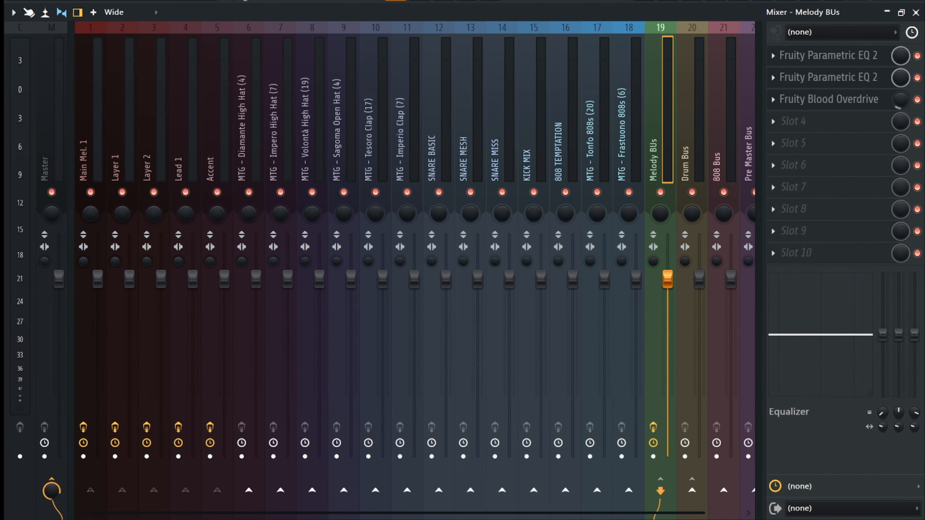
{"action": "left_click", "coordinate": [888, 117]}
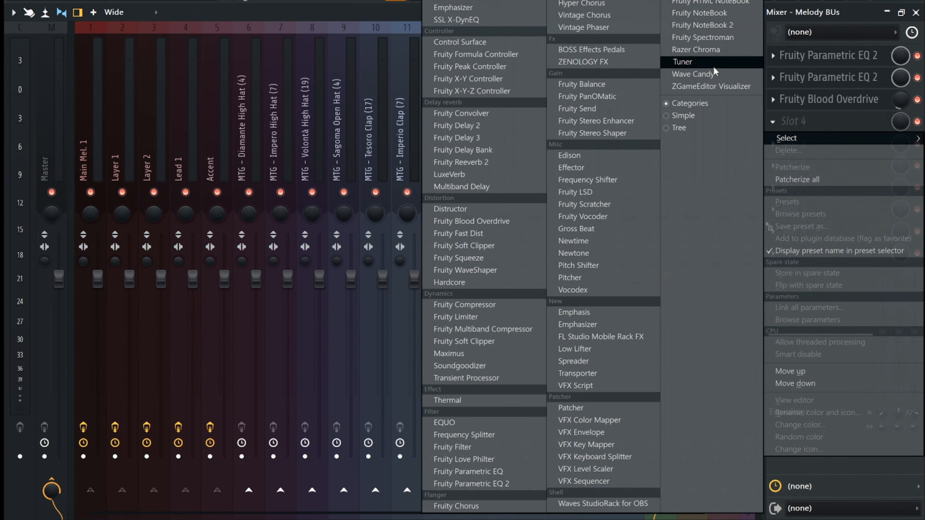
{"action": "left_click", "coordinate": [622, 122]}
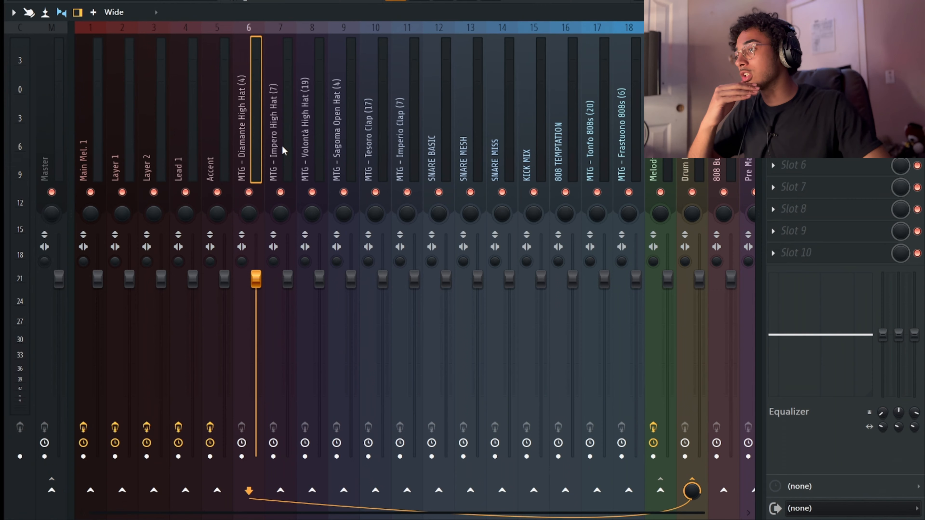
Route the MTG - Impero High Hat (7) and MTG - Volontà High Hat (19) tracks to the Drum Bus instead of the Master
{"action": "key", "text": "Right"}
{"action": "left_click", "coordinate": [692, 491]}
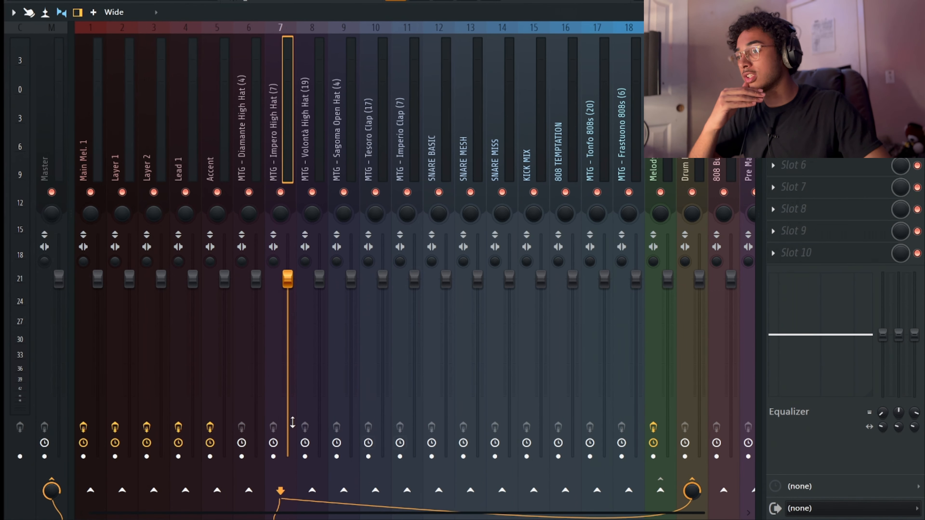
{"action": "left_click", "coordinate": [51, 490]}
{"action": "left_click", "coordinate": [309, 193]}
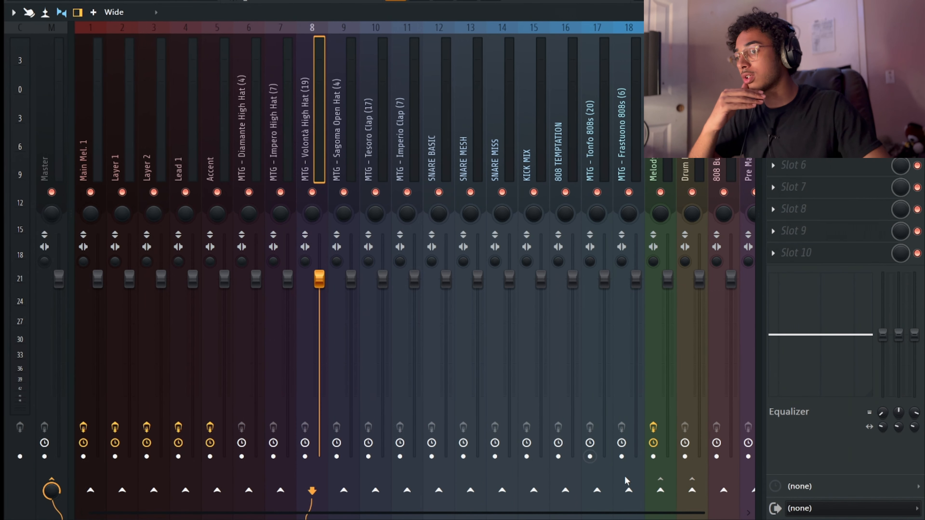
{"action": "left_click", "coordinate": [692, 490]}
{"action": "left_click", "coordinate": [52, 486]}
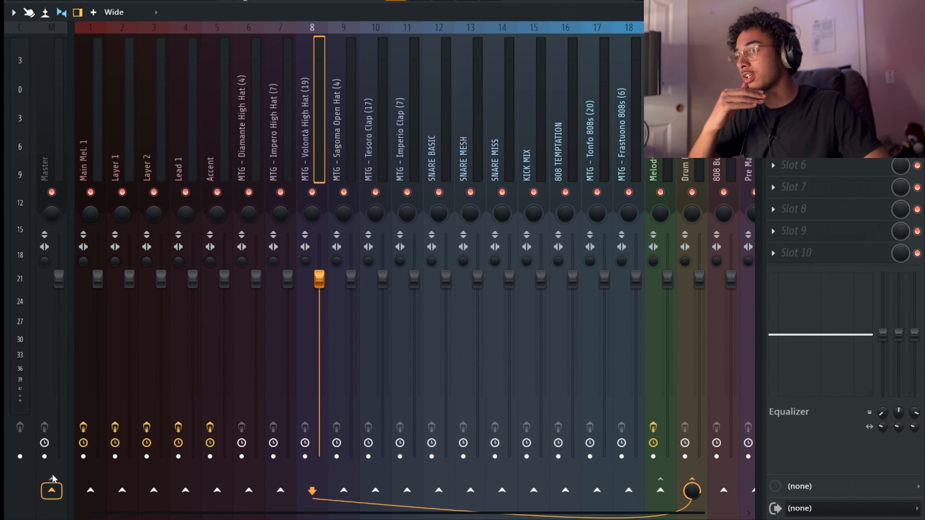
Route the MTG - Sagoma Open Hat (4) and MTG - Tesoro Clap (17) tracks to the Drum Bus instead of the Master
{"action": "left_click", "coordinate": [338, 174]}
{"action": "left_click", "coordinate": [692, 491]}
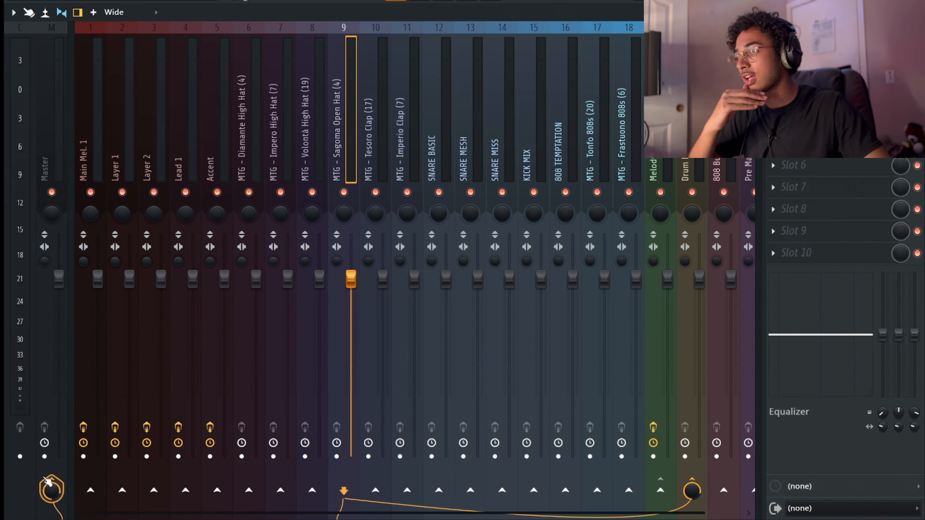
{"action": "left_click", "coordinate": [50, 487]}
{"action": "left_click", "coordinate": [370, 182]}
{"action": "left_click", "coordinate": [692, 490]}
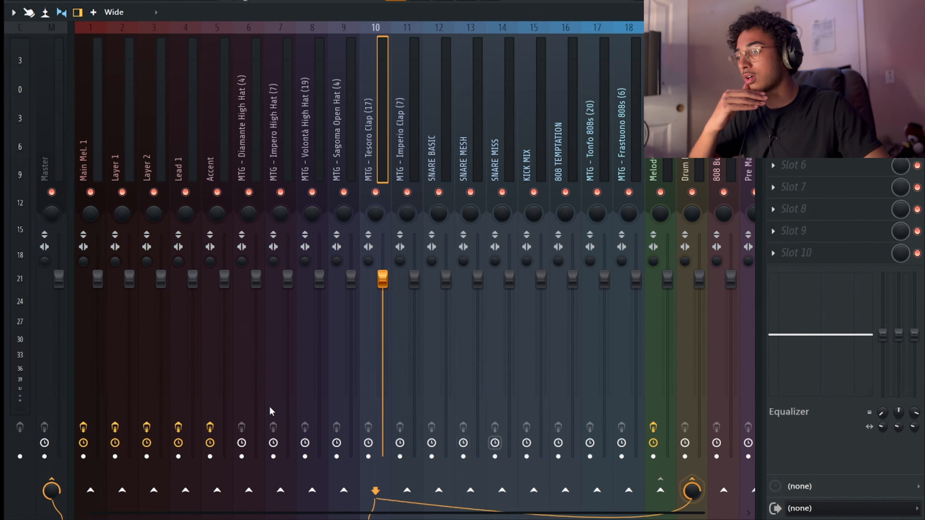
{"action": "left_click", "coordinate": [52, 487]}
Route the MTG - Imperio Clap (7) and SNARE BASIC tracks to the Drum Bus instead of the Master
{"action": "left_click", "coordinate": [405, 164]}
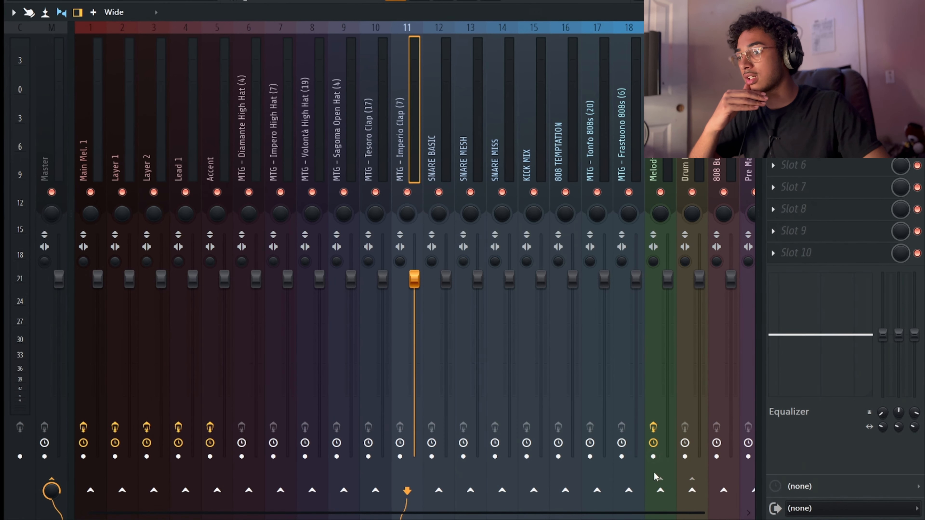
{"action": "left_click", "coordinate": [692, 491]}
{"action": "left_click", "coordinate": [52, 486]}
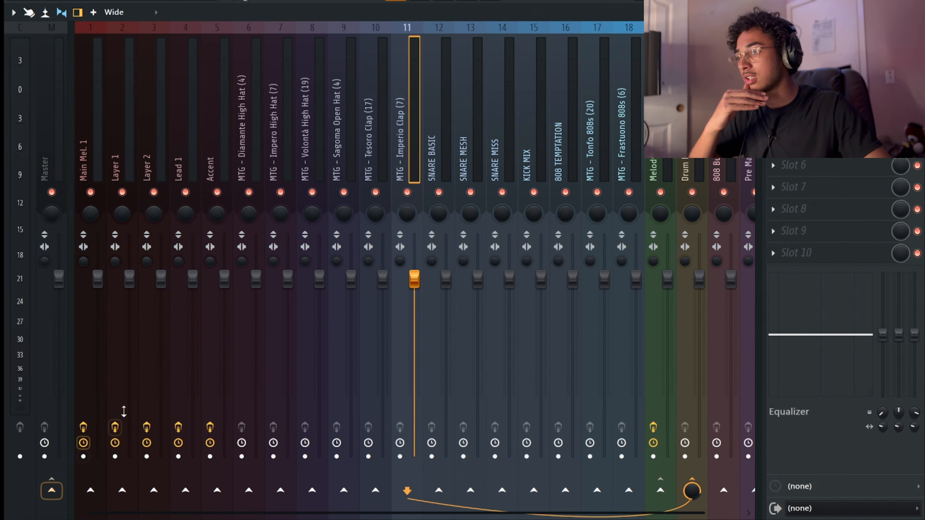
{"action": "left_click", "coordinate": [435, 170]}
{"action": "left_click", "coordinate": [692, 491]}
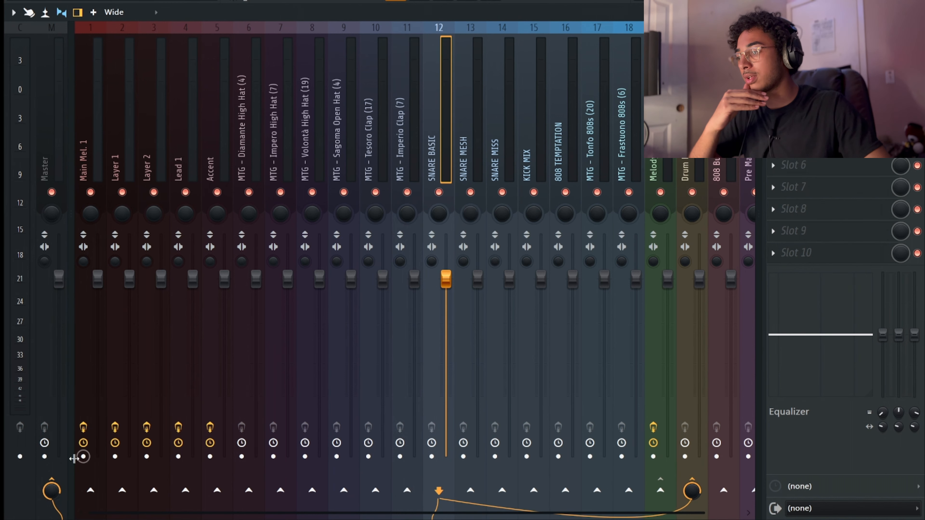
{"action": "left_click", "coordinate": [52, 486]}
Route the SNARE MESH and SNARE MISS tracks to the Drum Bus instead of the Master
{"action": "left_click", "coordinate": [464, 149]}
{"action": "left_click", "coordinate": [692, 491]}
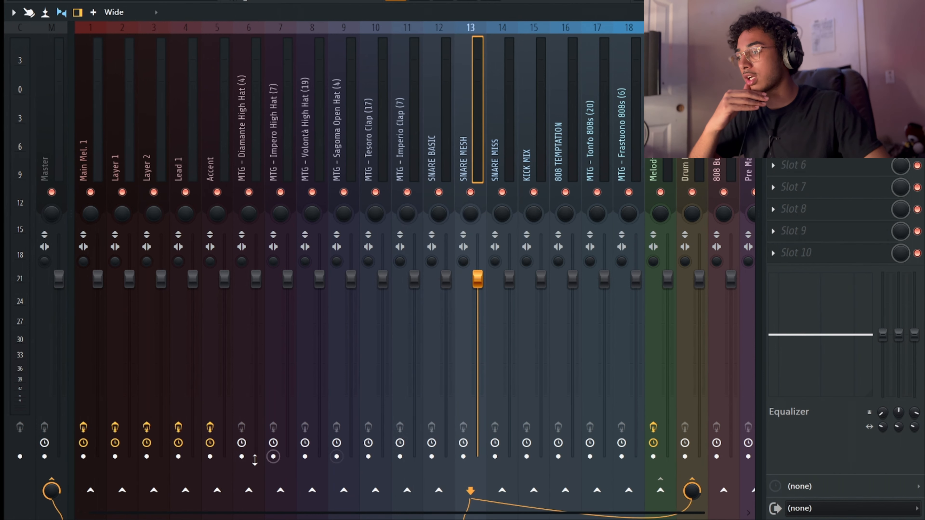
{"action": "left_click", "coordinate": [51, 486]}
{"action": "left_click", "coordinate": [514, 155]}
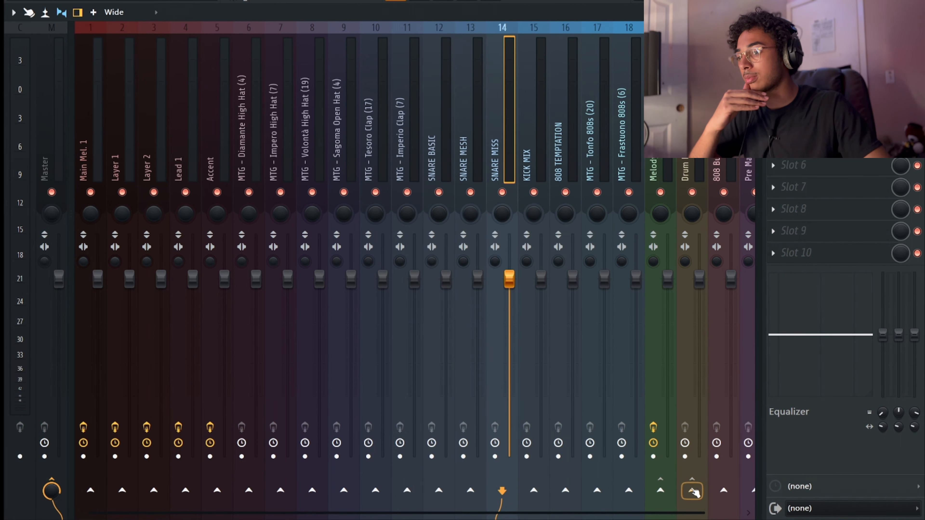
{"action": "left_click", "coordinate": [60, 483]}
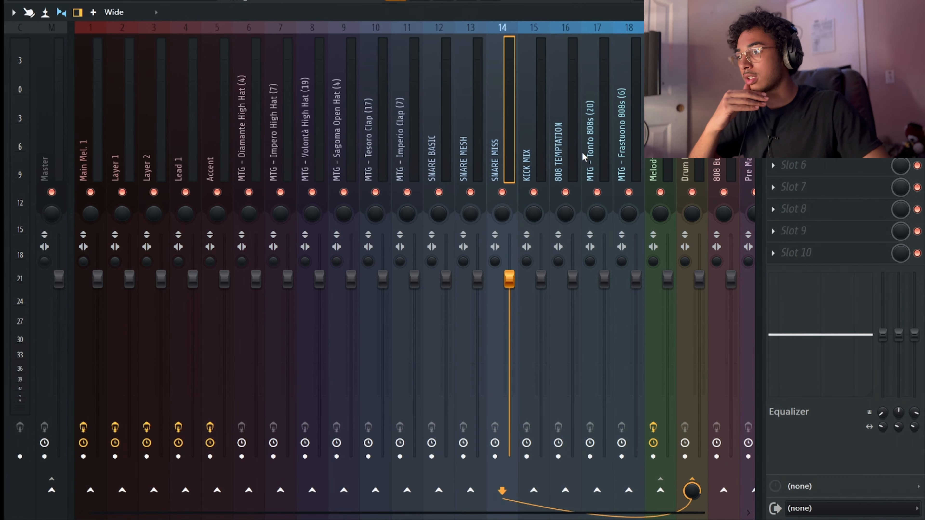
Check the output routing of the KICK MIX track, the hat and snare tracks, and the Melody and Drum buses
{"action": "left_click", "coordinate": [521, 165]}
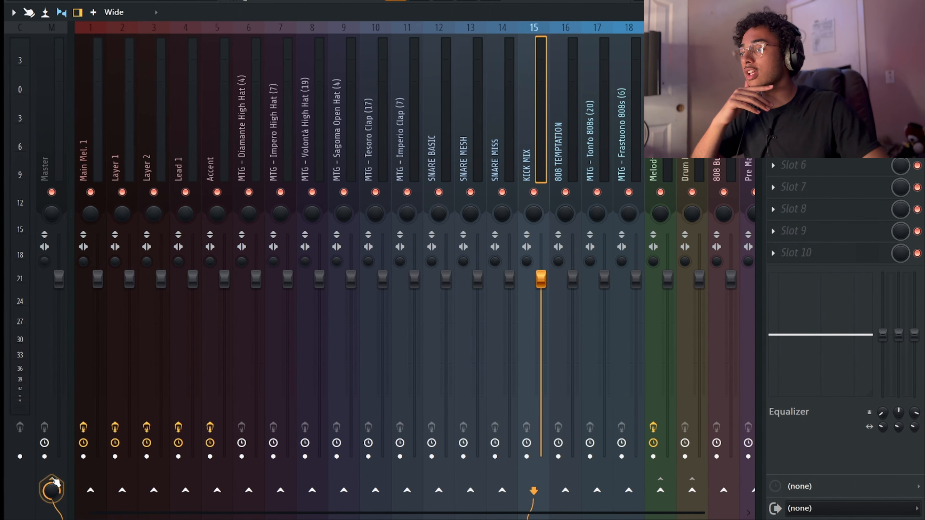
{"action": "left_click", "coordinate": [459, 121]}
{"action": "left_click", "coordinate": [345, 147]}
{"action": "left_click", "coordinate": [322, 152]}
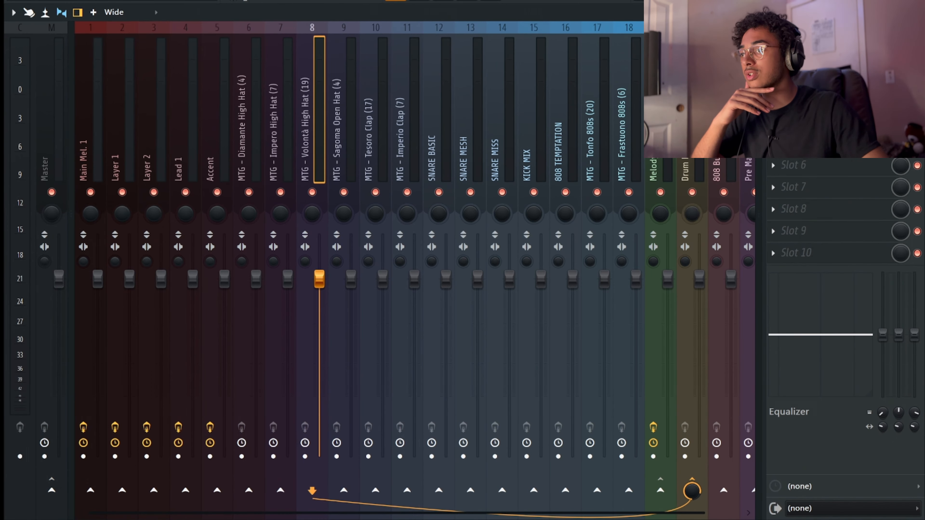
{"action": "left_click", "coordinate": [691, 153]}
{"action": "left_click", "coordinate": [663, 156]}
{"action": "left_click", "coordinate": [690, 153]}
{"action": "left_click", "coordinate": [663, 155]}
{"action": "left_click", "coordinate": [691, 153]}
{"action": "left_click", "coordinate": [663, 158]}
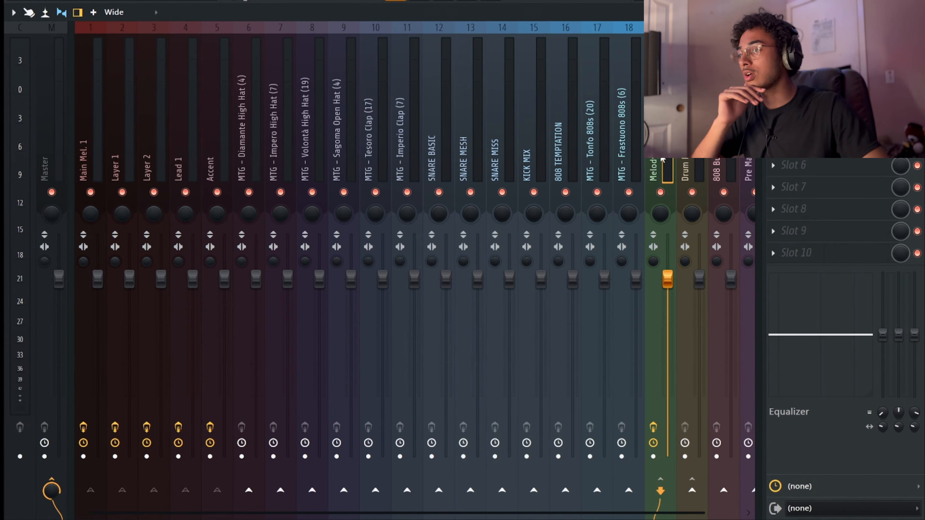
{"action": "left_click", "coordinate": [267, 160]}
{"action": "left_click", "coordinate": [308, 162]}
{"action": "left_click", "coordinate": [277, 162]}
Boost the 8.0k band of the mixer equalizer to 2.4 on Diamante High Hat (4) and 1.6 on Impero High Hat (7)
{"action": "left_click", "coordinate": [245, 166]}
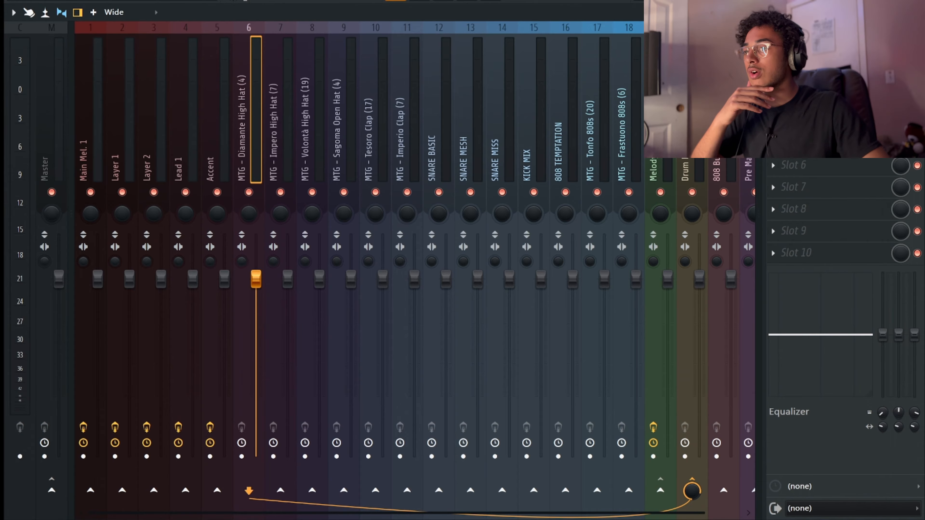
{"action": "left_click", "coordinate": [773, 56]}
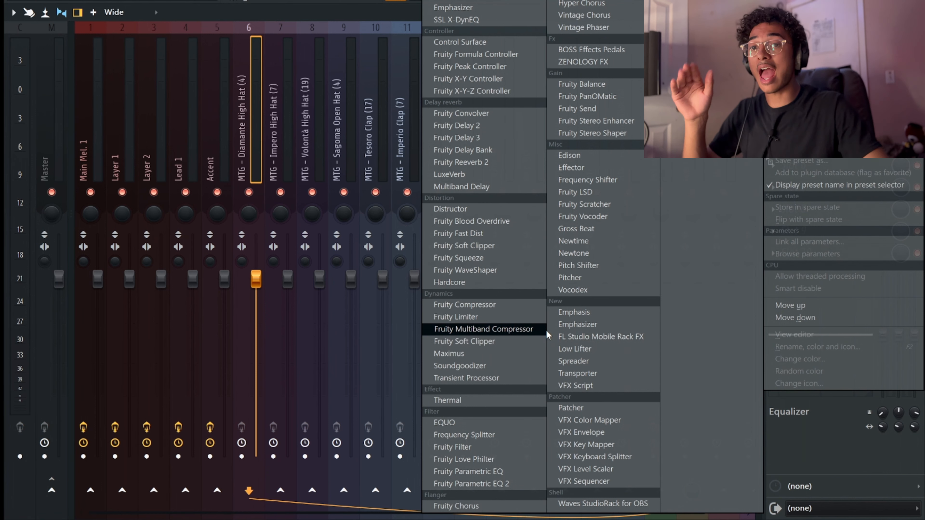
{"action": "left_click", "coordinate": [733, 377]}
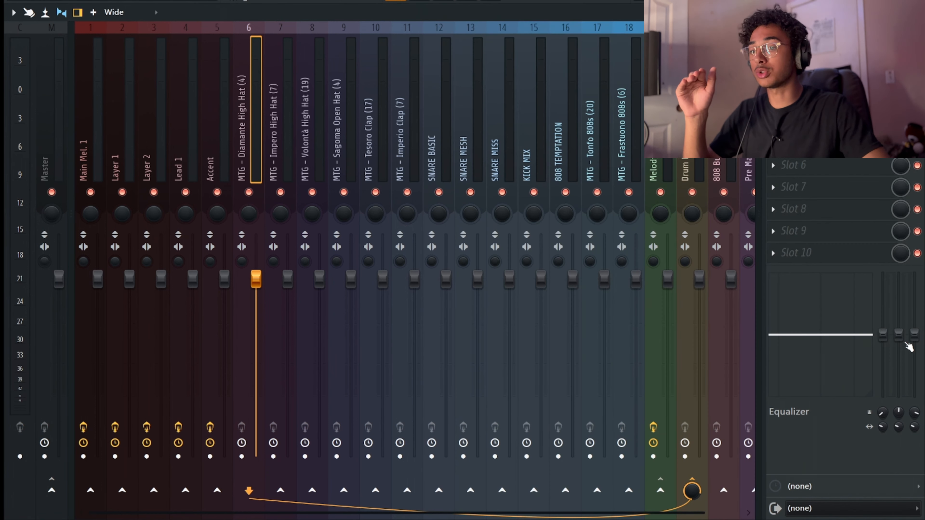
{"action": "left_click_drag", "start_coordinate": [914, 335], "coordinate": [915, 331]}
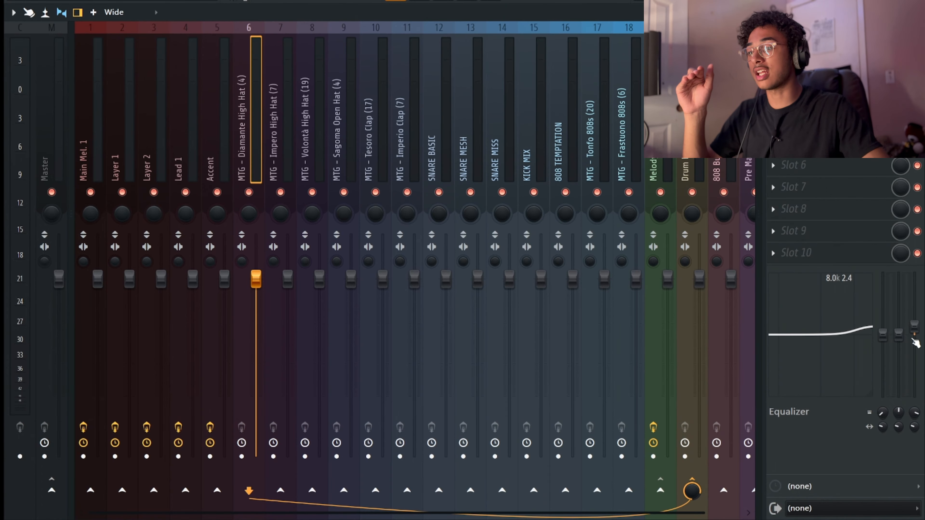
{"action": "left_click", "coordinate": [271, 161]}
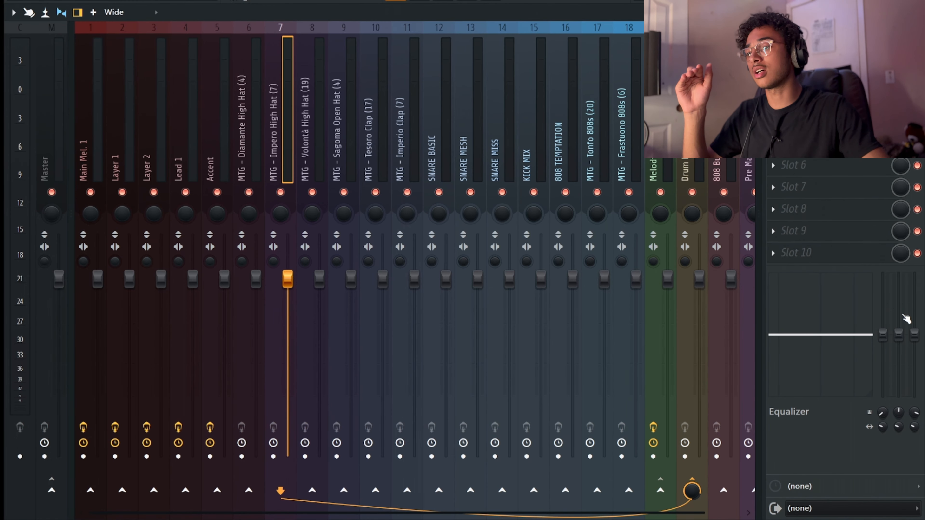
{"action": "left_click_drag", "start_coordinate": [915, 335], "coordinate": [915, 329]}
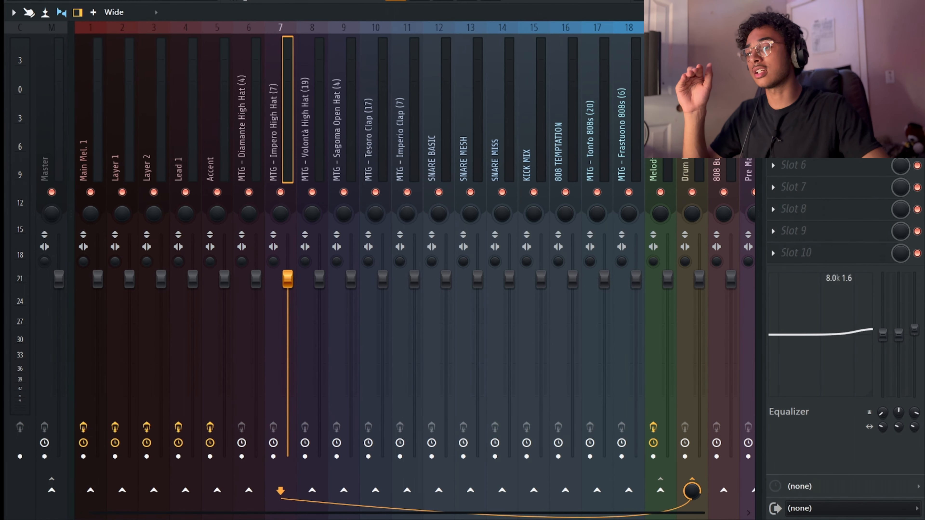
Boost the 8.0k band to 1.4 on Volontà High Hat, 2.1 on Sagoma Open Hat, 2.2 on Tesoro Clap and 1.8 on Imperio Clap
{"action": "left_click", "coordinate": [312, 164]}
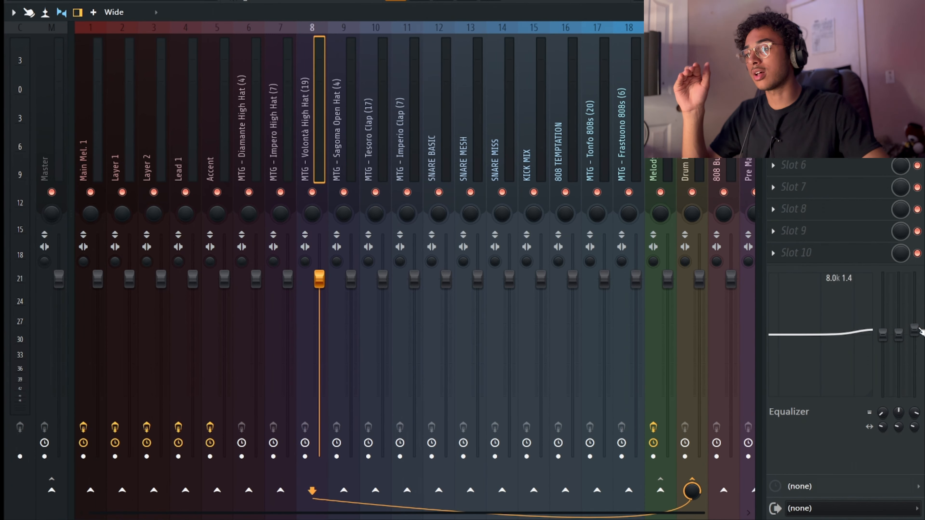
{"action": "left_click", "coordinate": [350, 167]}
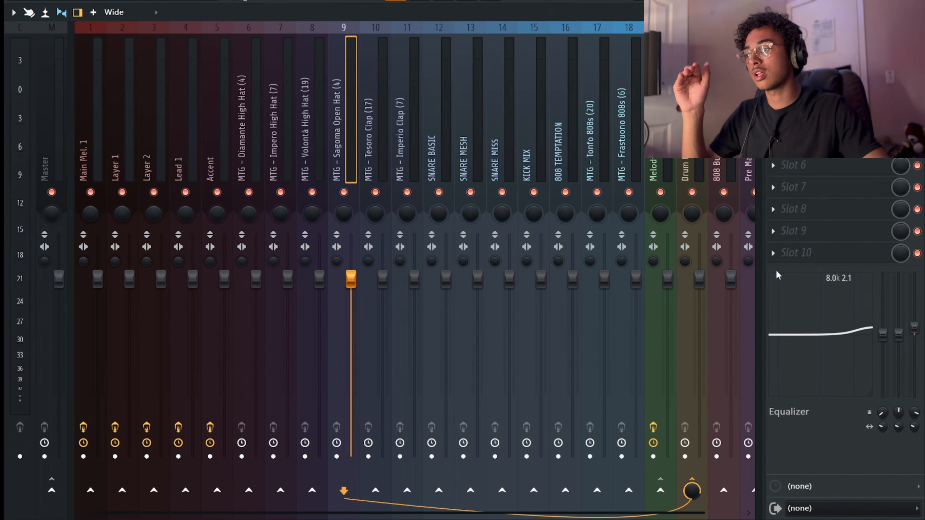
{"action": "key", "text": "Right"}
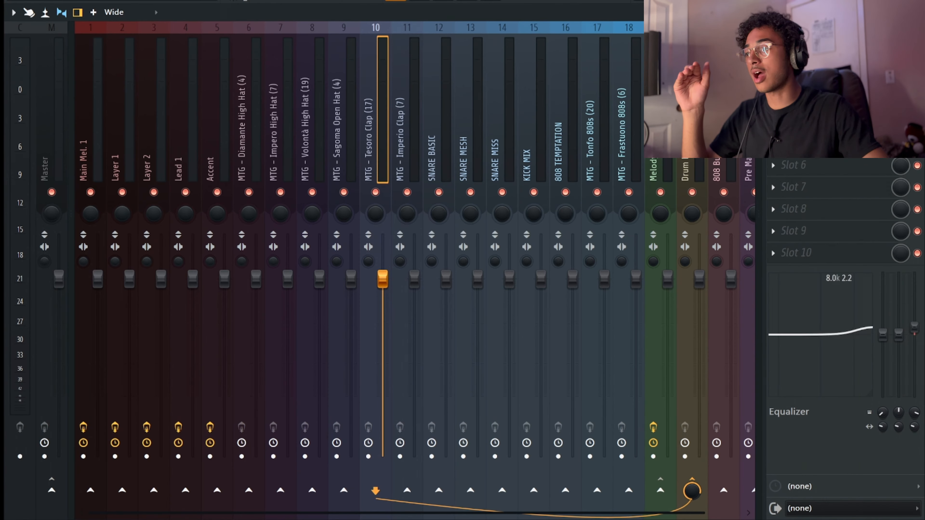
{"action": "left_click", "coordinate": [418, 165]}
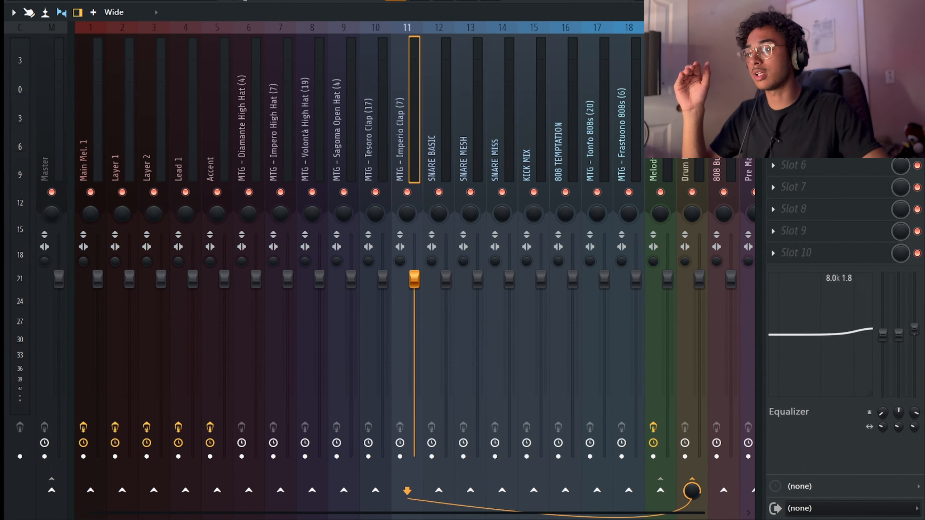
Boost the 8.0k equalizer band on the snare tracks, using 2.5 on SNARE BASIC and 2.2 on SNARE MISS
{"action": "key", "text": "Right"}
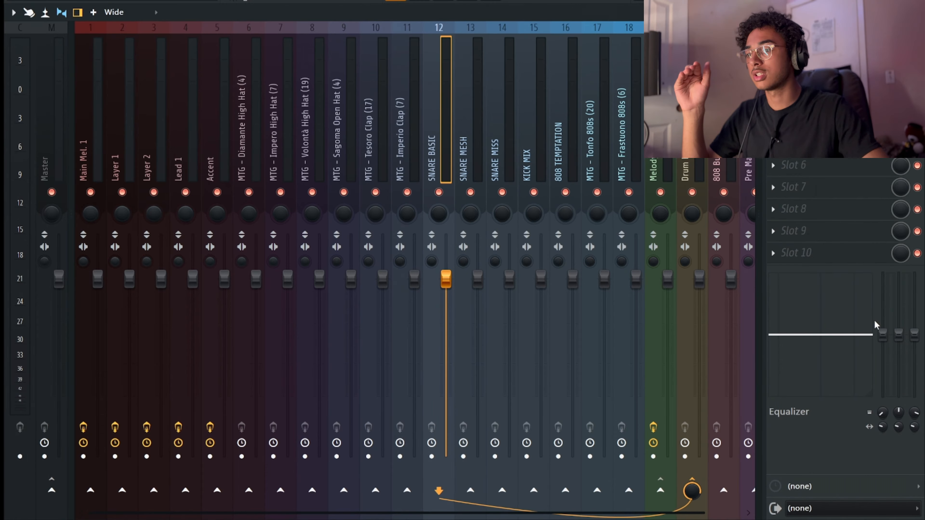
{"action": "key", "text": "Right"}
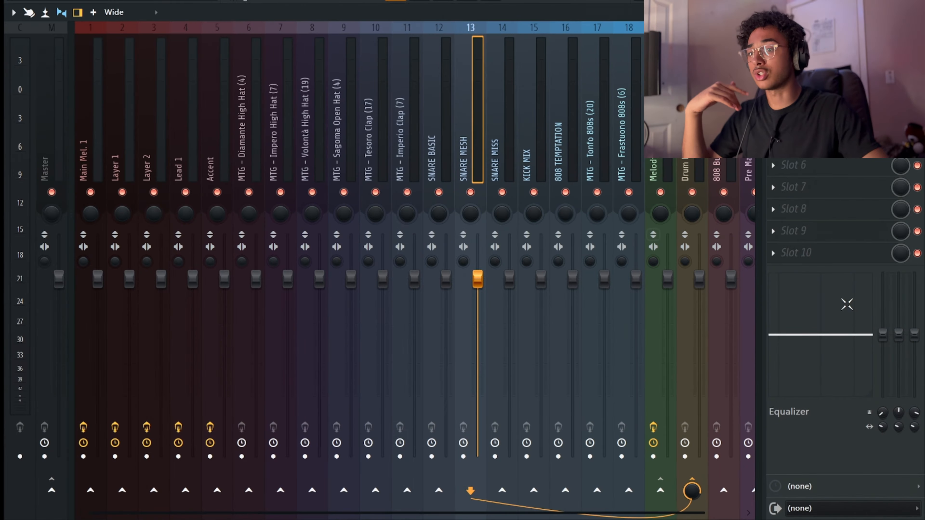
{"action": "key", "text": "Right"}
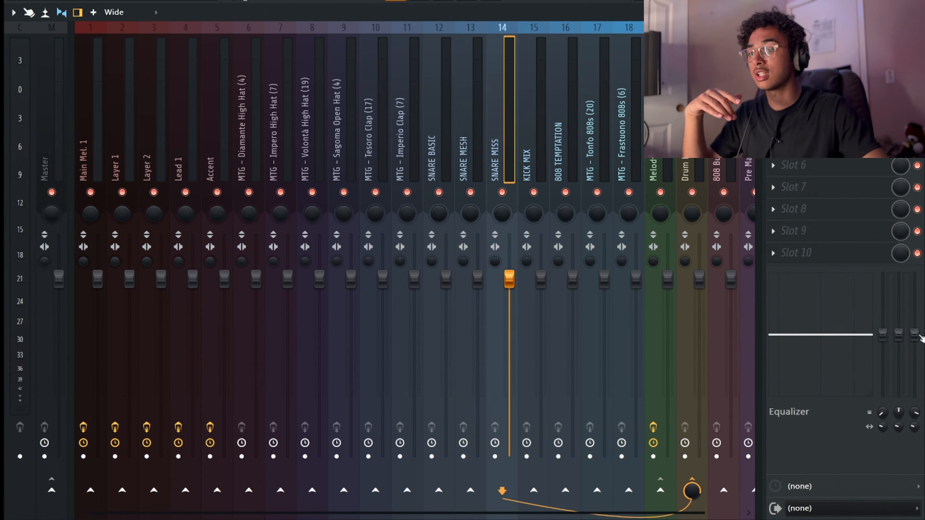
{"action": "left_click_drag", "start_coordinate": [919, 336], "coordinate": [919, 332]}
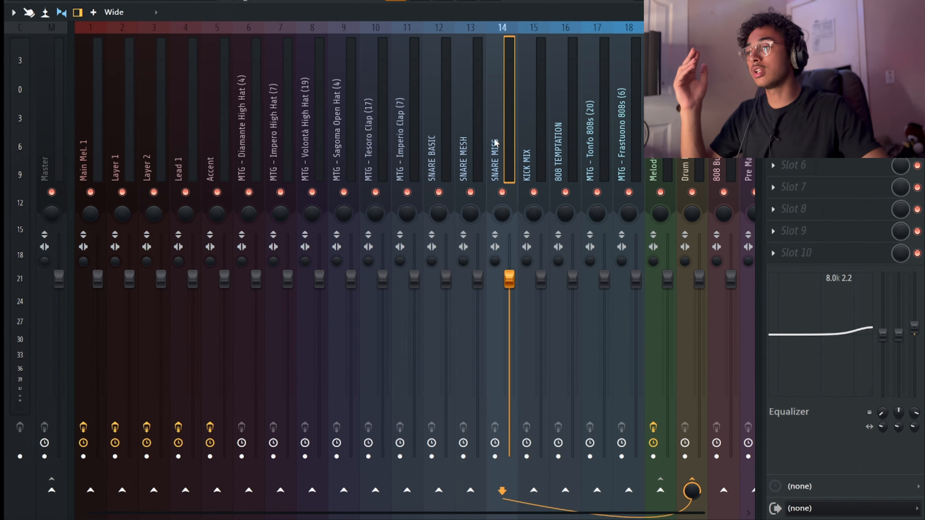
Add Fruity Parametric EQ 2 to slot 1 of the SNARE BASIC track
{"action": "left_click", "coordinate": [446, 161]}
{"action": "left_click", "coordinate": [469, 164]}
{"action": "left_click", "coordinate": [437, 164]}
{"action": "left_click", "coordinate": [774, 56]}
{"action": "mouse_move", "coordinate": [785, 73]}
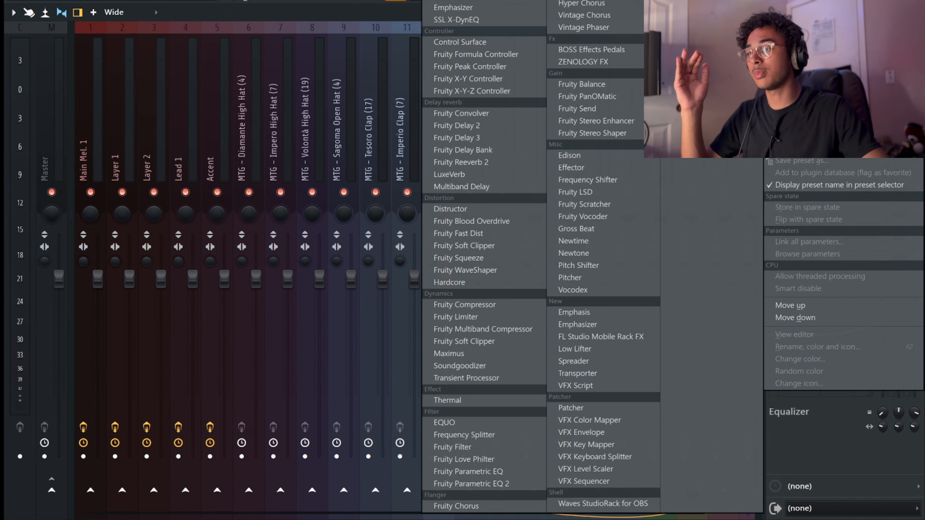
{"action": "left_click", "coordinate": [487, 488]}
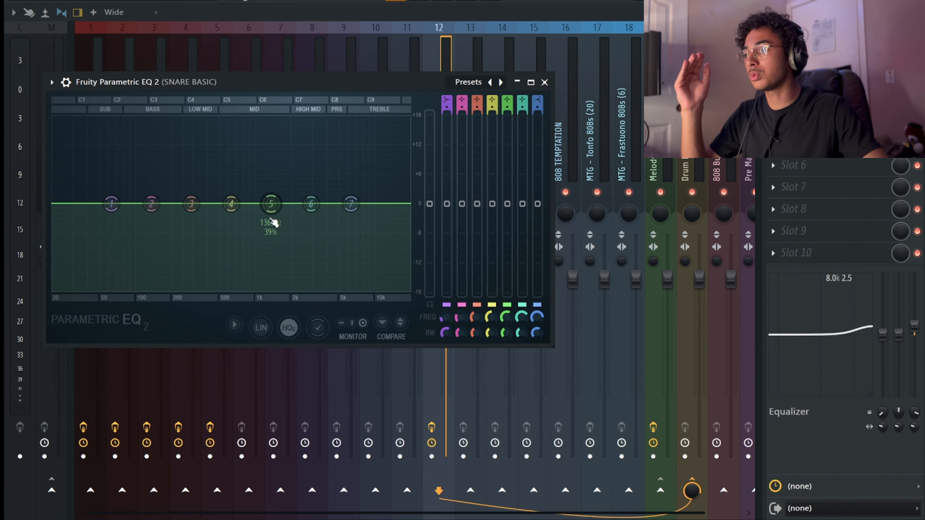
Shape a steep low cut on SNARE BASIC by lowering bands 1 and 2 around 120 Hz, and raise band 4 slightly
{"action": "left_click_drag", "start_coordinate": [112, 203], "coordinate": [141, 288]}
{"action": "left_click_drag", "start_coordinate": [151, 203], "coordinate": [154, 281]}
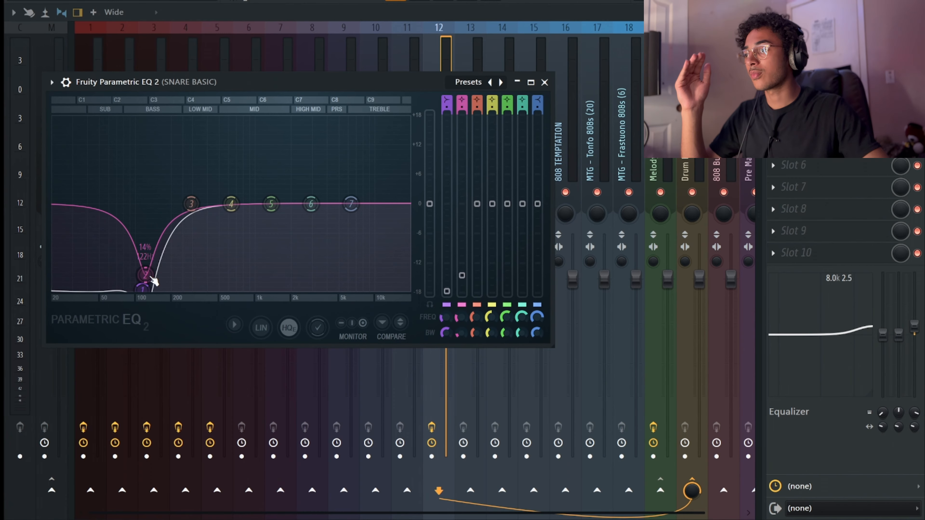
{"action": "mouse_move", "coordinate": [230, 203]}
{"action": "left_mouse_down"}
{"action": "mouse_move", "coordinate": [295, 200]}
{"action": "mouse_move", "coordinate": [242, 198]}
{"action": "left_mouse_up"}
Delete Fruity Parametric EQ 2 from slot 1 of the SNARE BASIC track
{"action": "left_click", "coordinate": [773, 55]}
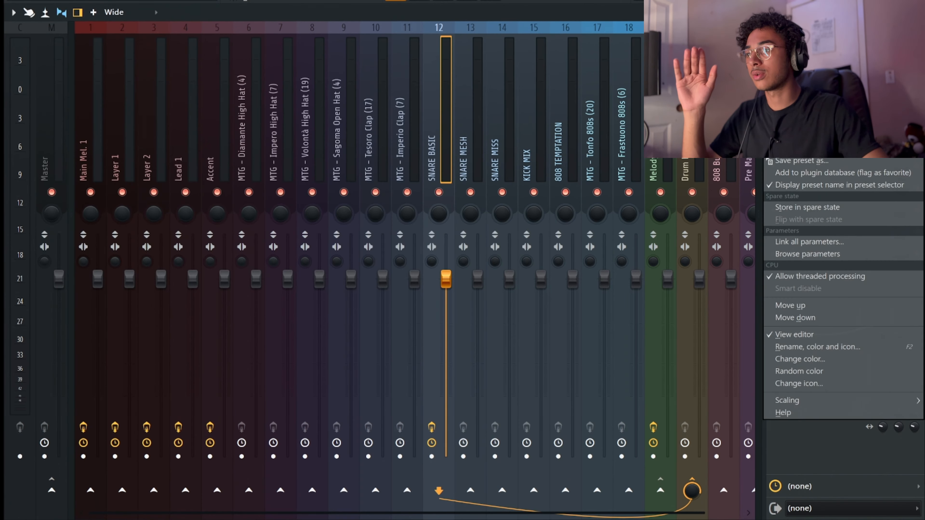
{"action": "left_click", "coordinate": [787, 106]}
{"action": "left_click", "coordinate": [509, 288]}
Add Fruity Parametric EQ 2 to slot 1 of the Drum Bus track
{"action": "left_click", "coordinate": [691, 172]}
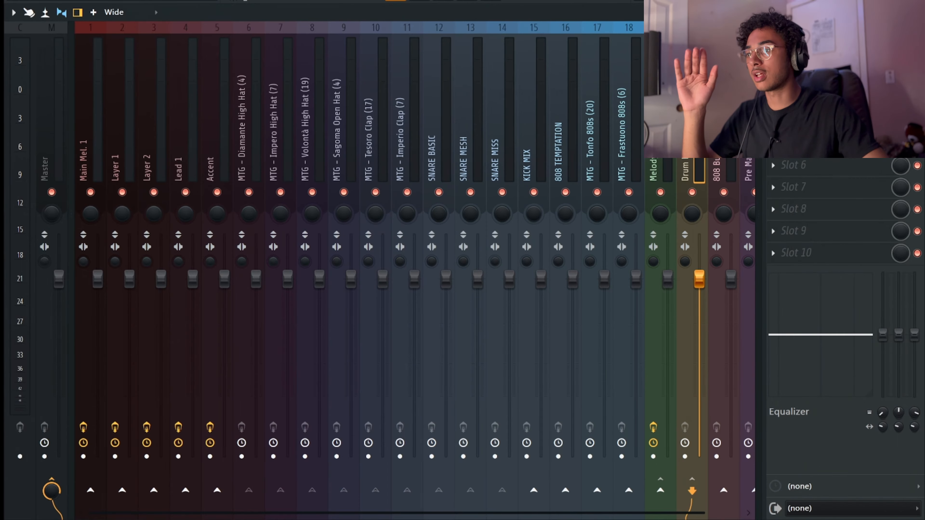
{"action": "left_click", "coordinate": [773, 55]}
{"action": "mouse_move", "coordinate": [787, 75]}
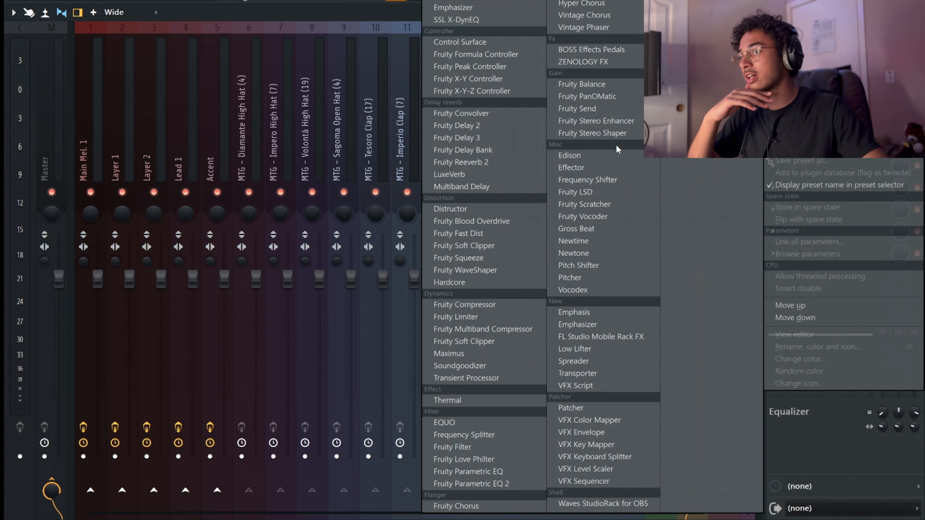
{"action": "left_click", "coordinate": [483, 486]}
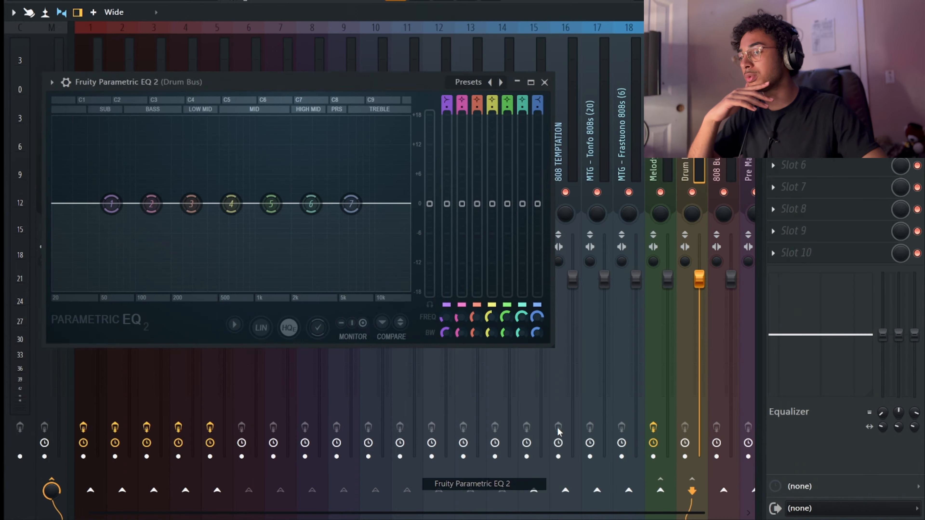
Shape a low cut on the Drum Bus EQ by lowering bands 1 and 2 around 142 Hz and adjusting their bandwidth
{"action": "left_click_drag", "start_coordinate": [112, 204], "coordinate": [153, 289]}
{"action": "scroll", "coordinate": [155, 292], "scroll_direction": "down", "scroll_amount": 8}
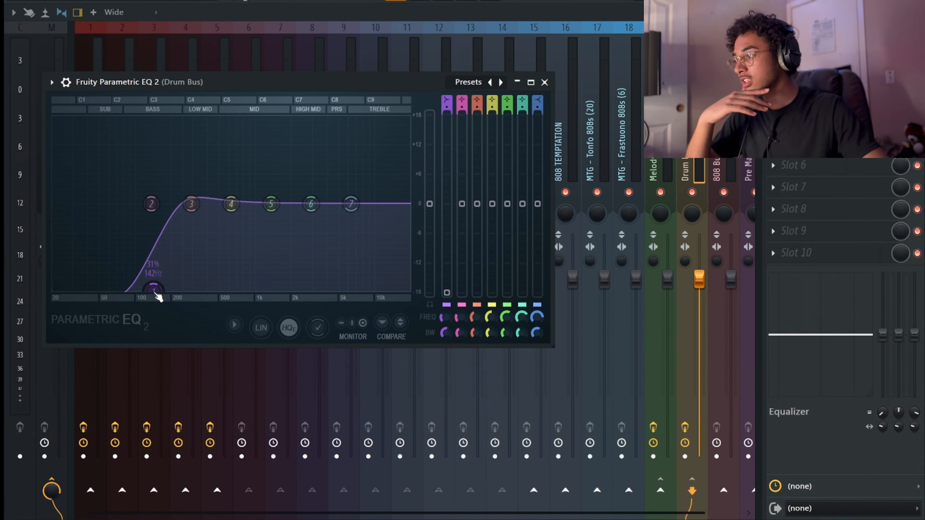
{"action": "left_click_drag", "start_coordinate": [151, 204], "coordinate": [156, 290]}
{"action": "scroll", "coordinate": [155, 286], "scroll_direction": "down", "scroll_amount": 3}
{"action": "scroll", "coordinate": [140, 291], "scroll_direction": "up", "scroll_amount": 4}
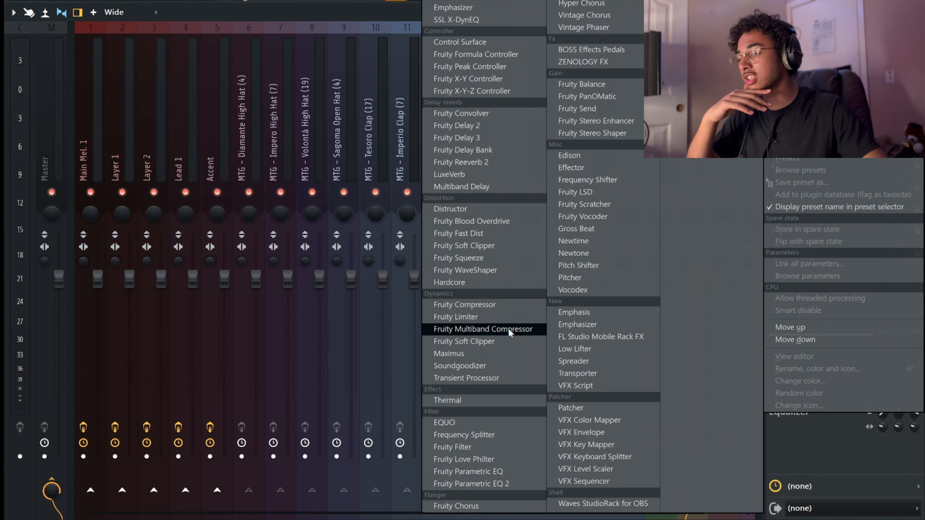
{"action": "left_click", "coordinate": [474, 482]}
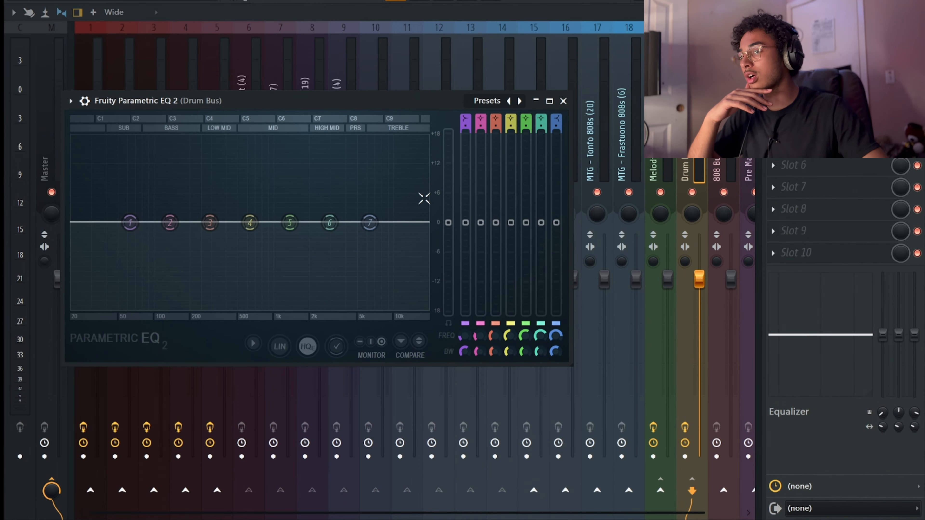
{"action": "left_click", "coordinate": [774, 56]}
{"action": "left_click", "coordinate": [784, 134]}
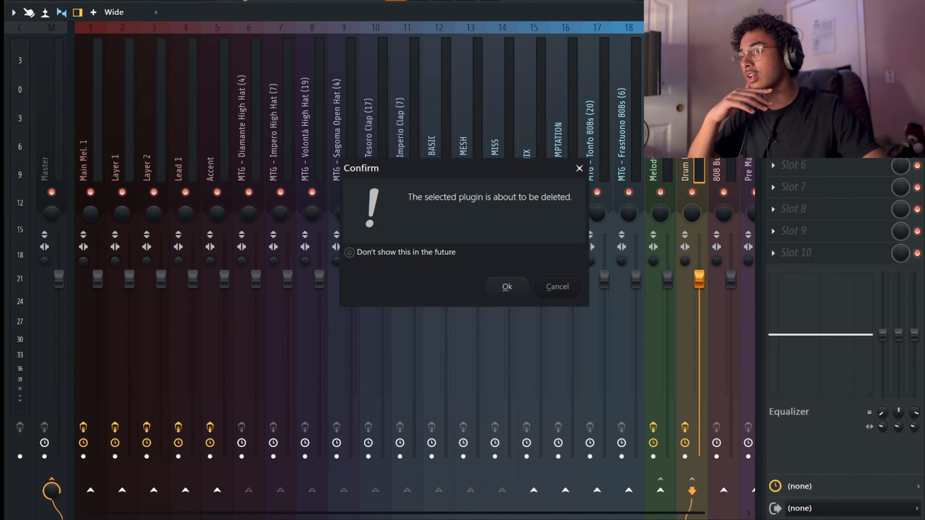
{"action": "left_click", "coordinate": [509, 288]}
Add Fruity Parametric EQ to slot 2 of the Drum Bus track
{"action": "left_click", "coordinate": [773, 56]}
{"action": "mouse_move", "coordinate": [783, 74]}
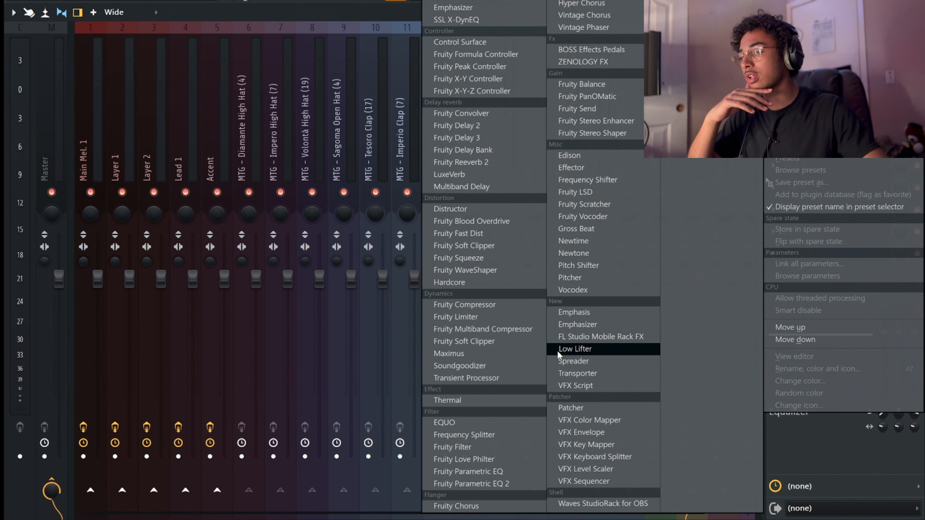
{"action": "left_click", "coordinate": [505, 472]}
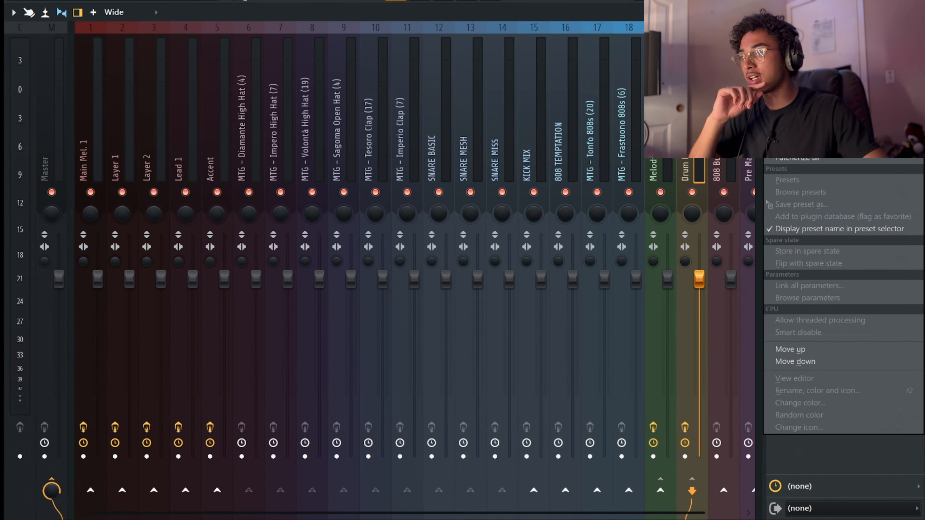
Add Fruity Compressor to slot 3 of the Drum Bus track and load its Vintage Mix preset
{"action": "left_click", "coordinate": [775, 121]}
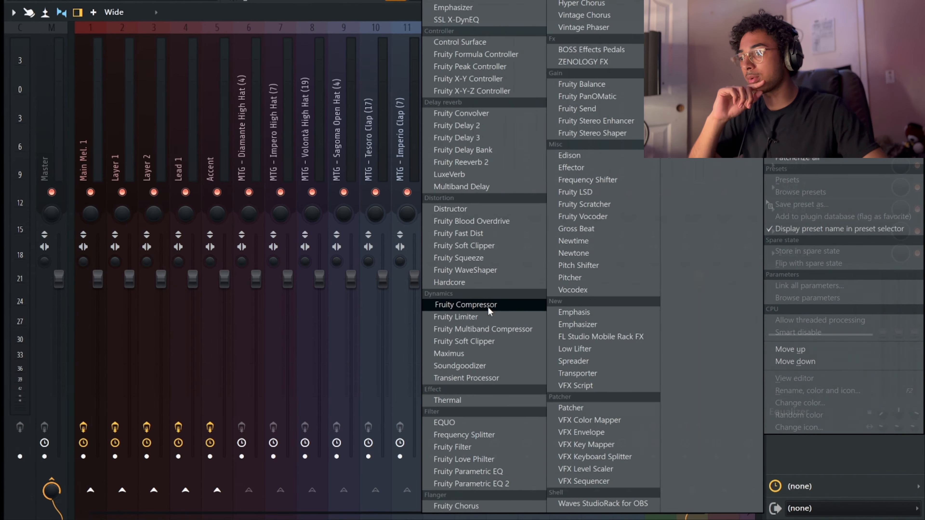
{"action": "left_click", "coordinate": [470, 304]}
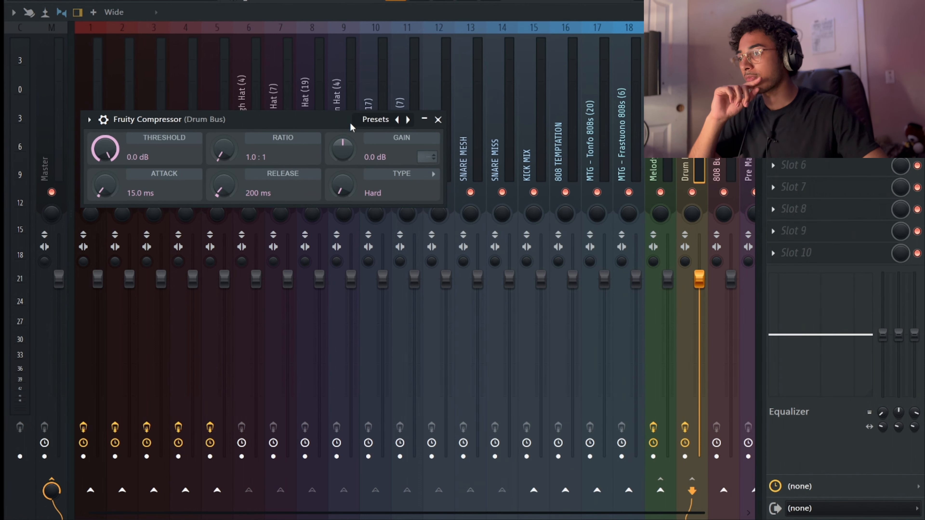
{"action": "left_click", "coordinate": [383, 122]}
{"action": "mouse_move", "coordinate": [407, 127]}
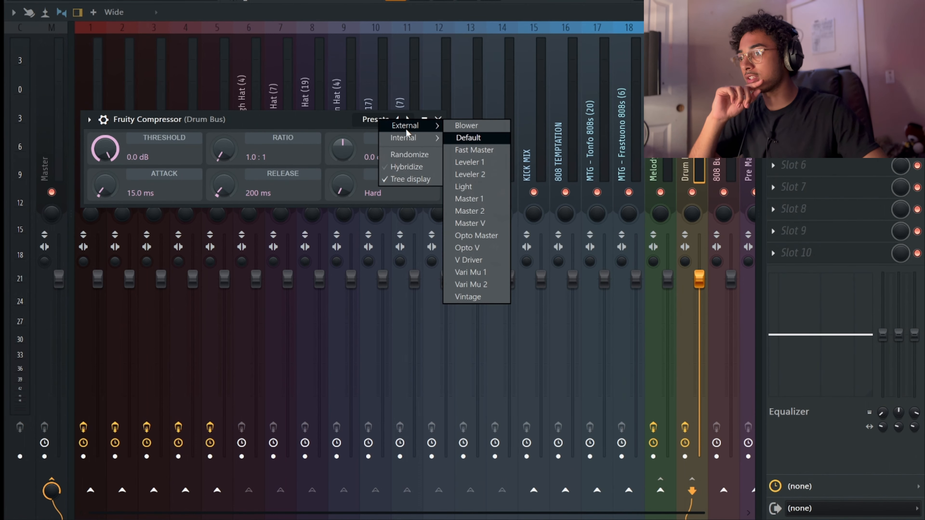
{"action": "mouse_move", "coordinate": [440, 137]}
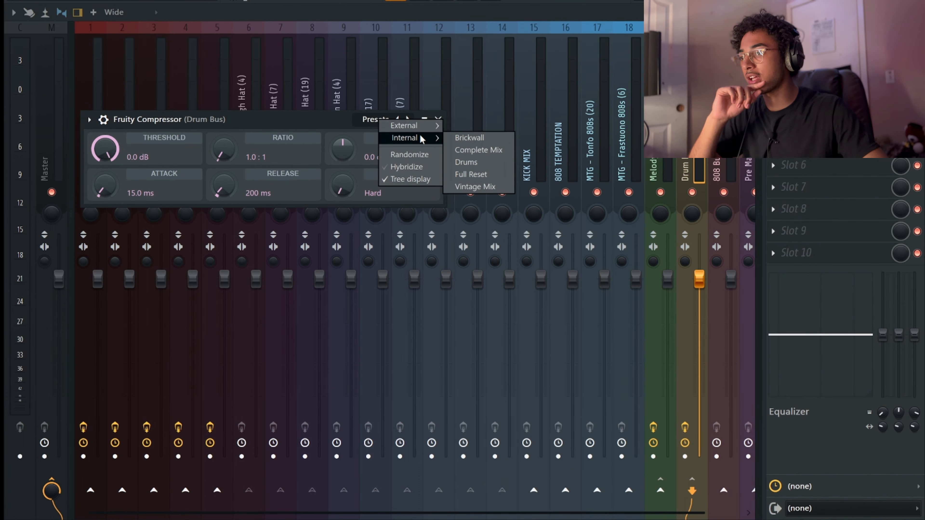
{"action": "left_click", "coordinate": [487, 186]}
{"action": "left_click", "coordinate": [689, 167]}
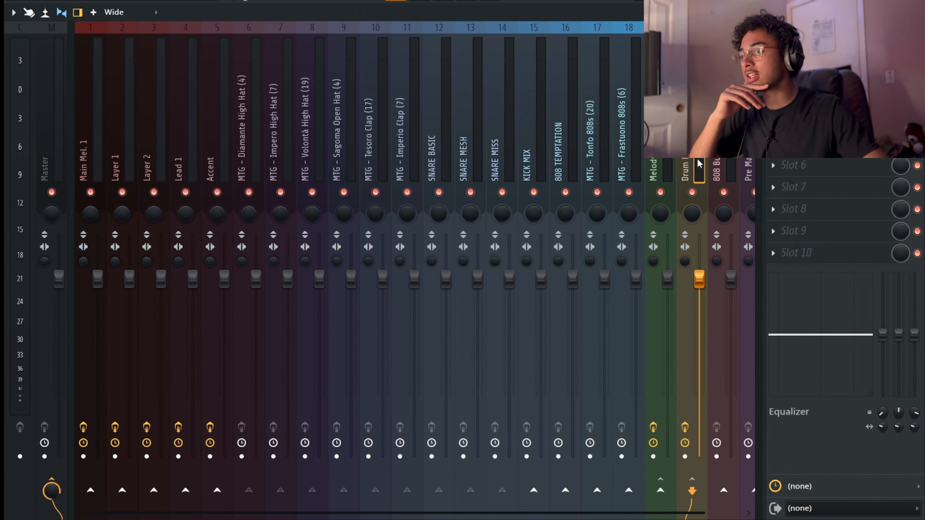
{"action": "left_click", "coordinate": [687, 168]}
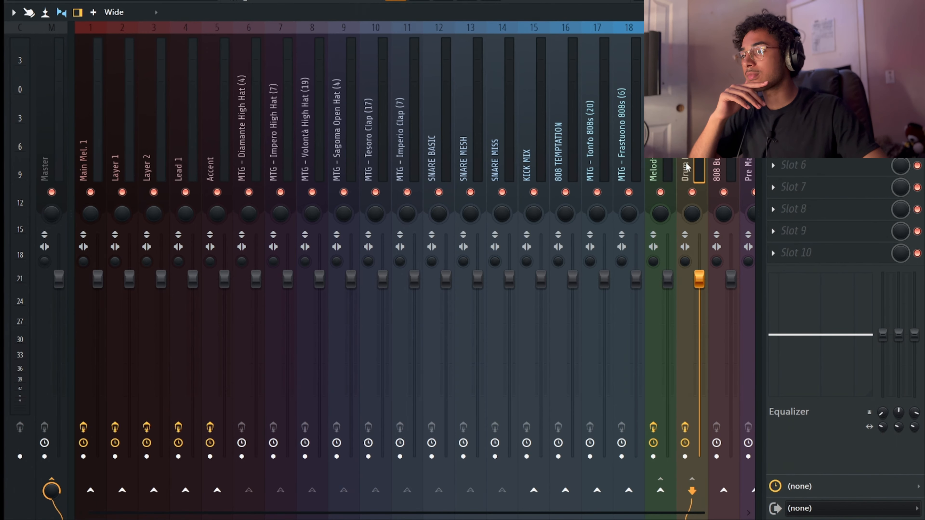
{"action": "left_click", "coordinate": [661, 170]}
{"action": "left_click", "coordinate": [684, 170]}
{"action": "left_click", "coordinate": [659, 171]}
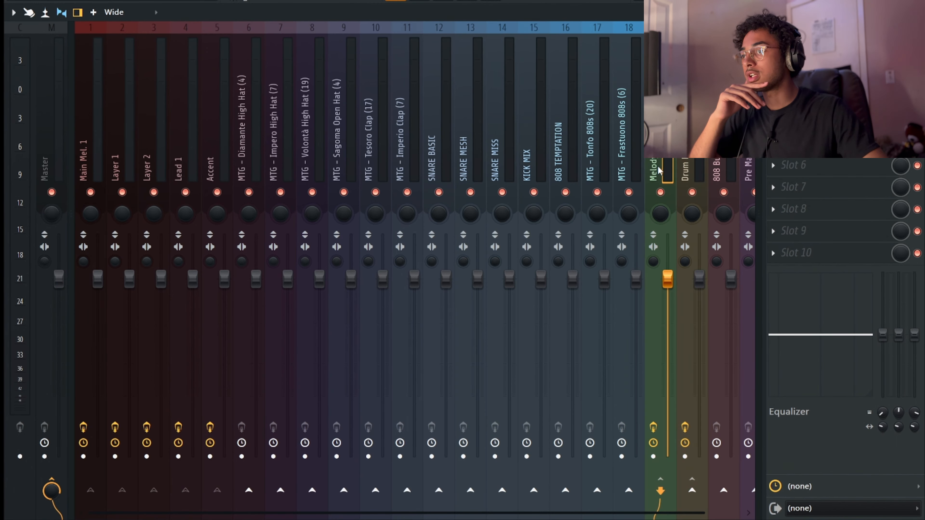
Route the KICK MIX track to the 808 Bus and remove its route to the Master
{"action": "left_click", "coordinate": [568, 172]}
{"action": "left_click", "coordinate": [537, 177]}
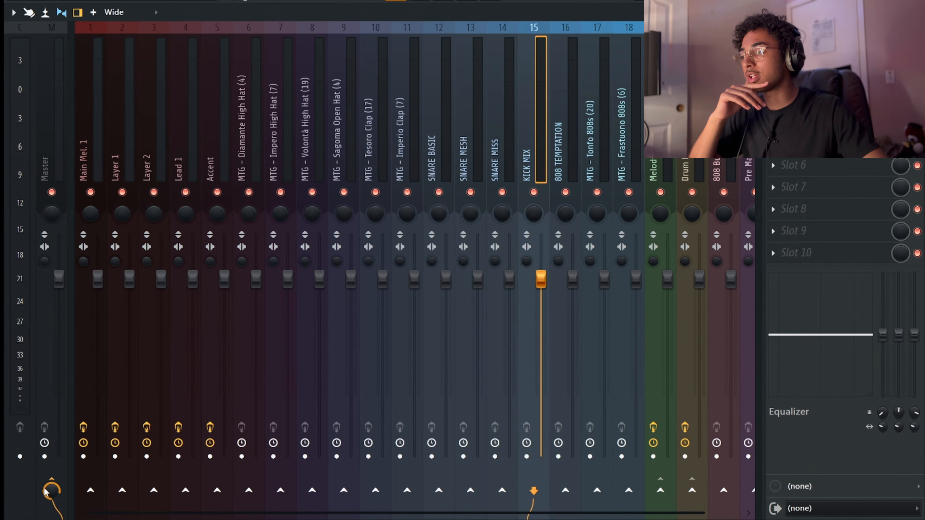
{"action": "left_click", "coordinate": [723, 490]}
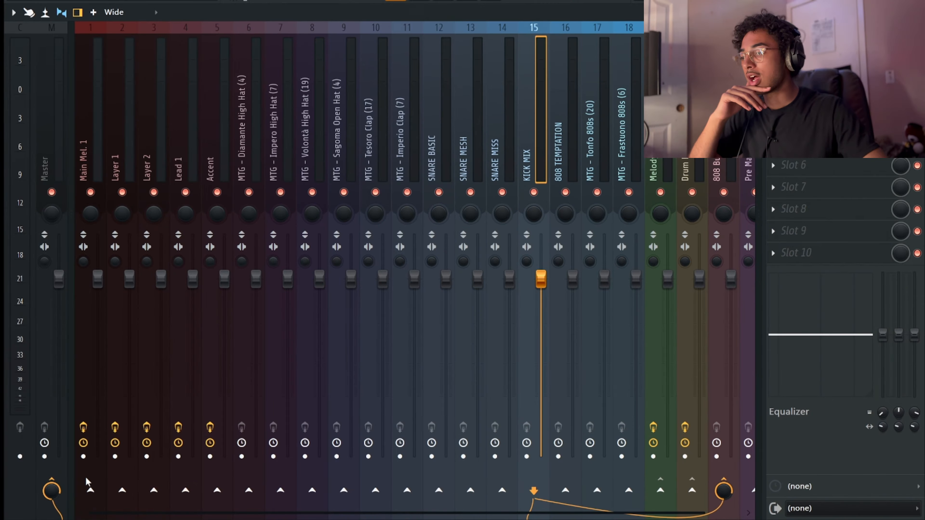
{"action": "left_click", "coordinate": [51, 490]}
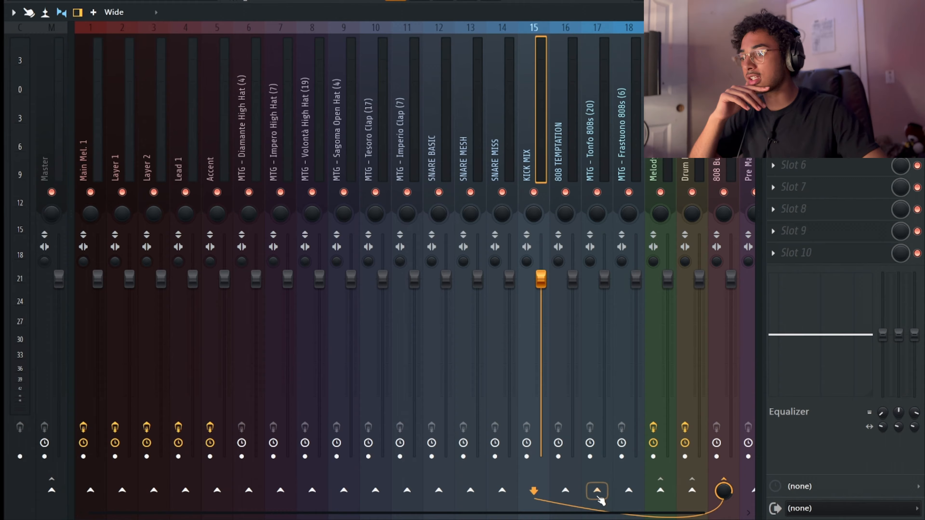
Remove the KICK MIX route to the 808 Bus and sidechain KICK MIX to the 808 TEMPTATION track
{"action": "right_click", "coordinate": [574, 492]}
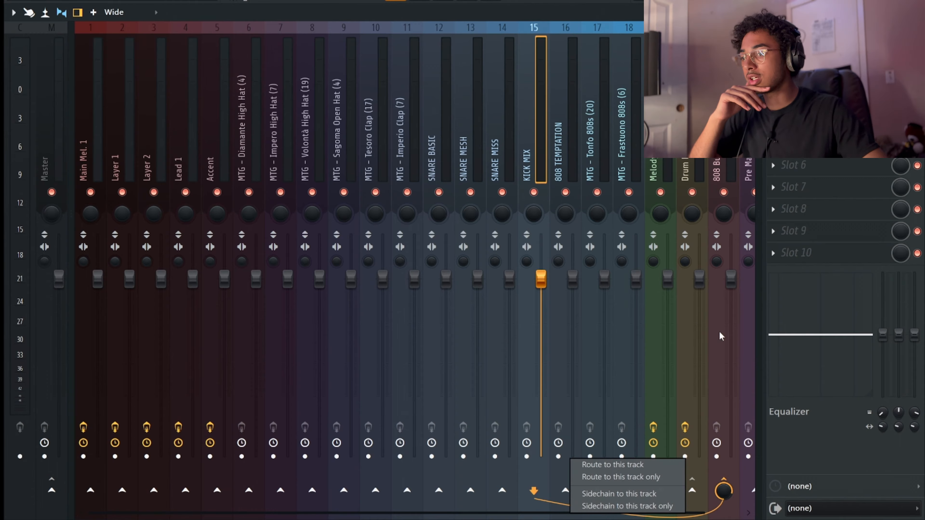
{"action": "left_click", "coordinate": [730, 479]}
{"action": "right_click", "coordinate": [565, 496]}
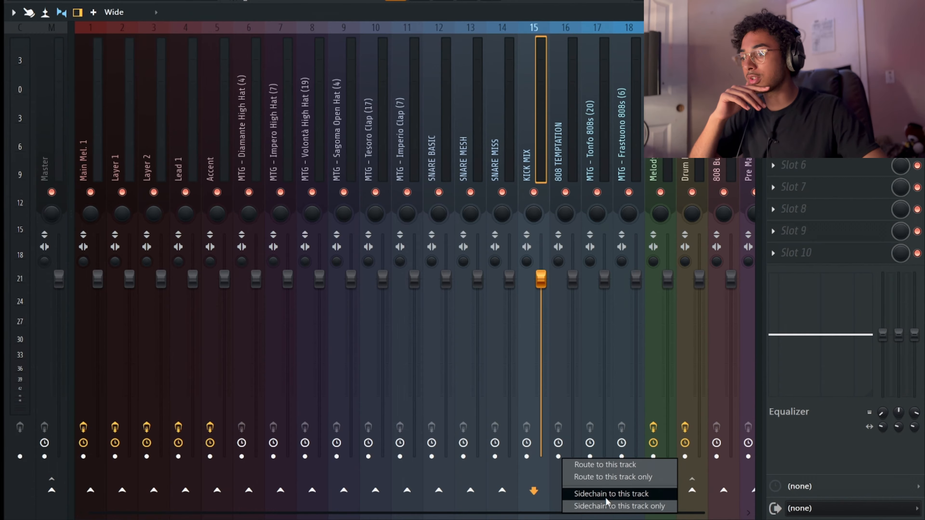
{"action": "left_click", "coordinate": [582, 496]}
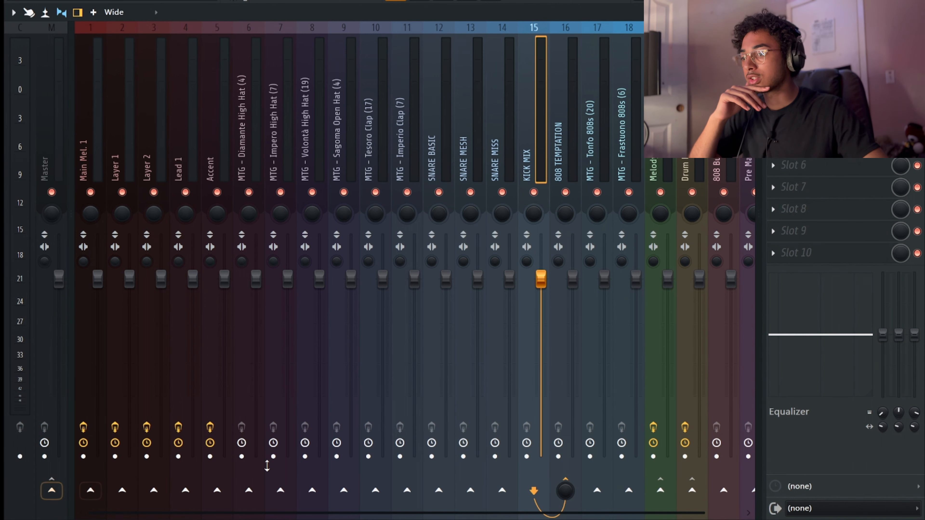
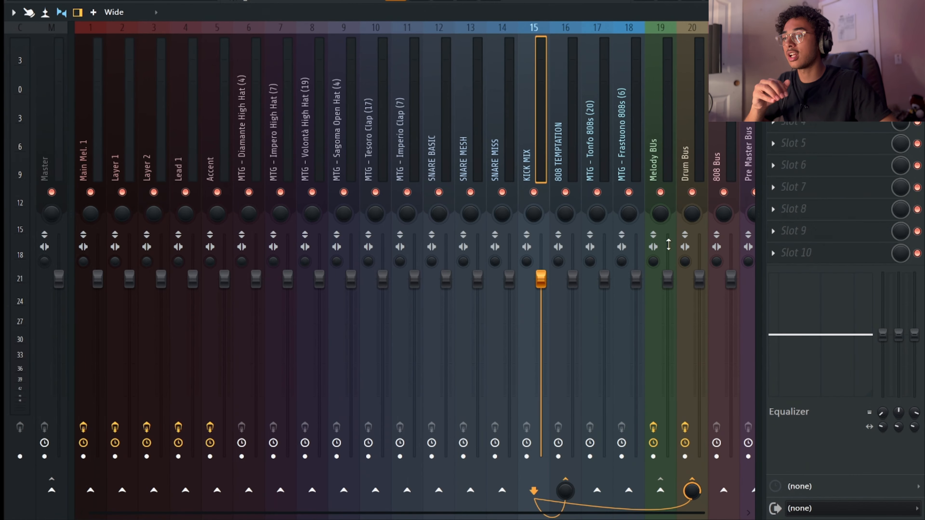
Route the 808 TEMPTATION, Frastuono 808s and Tonfo 808s tracks to the 808 Bus and disconnect each from the Master
{"action": "left_click", "coordinate": [554, 191]}
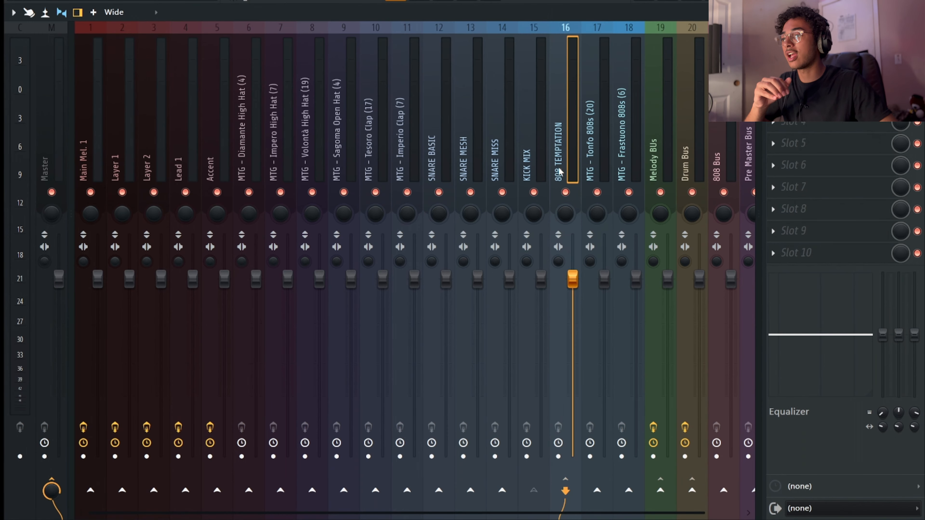
{"action": "left_click", "coordinate": [723, 498]}
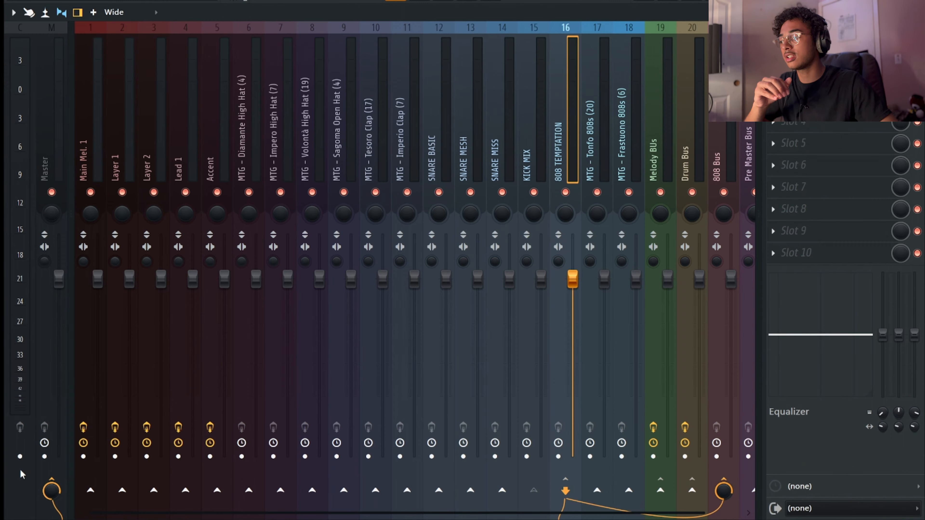
{"action": "left_click", "coordinate": [46, 485]}
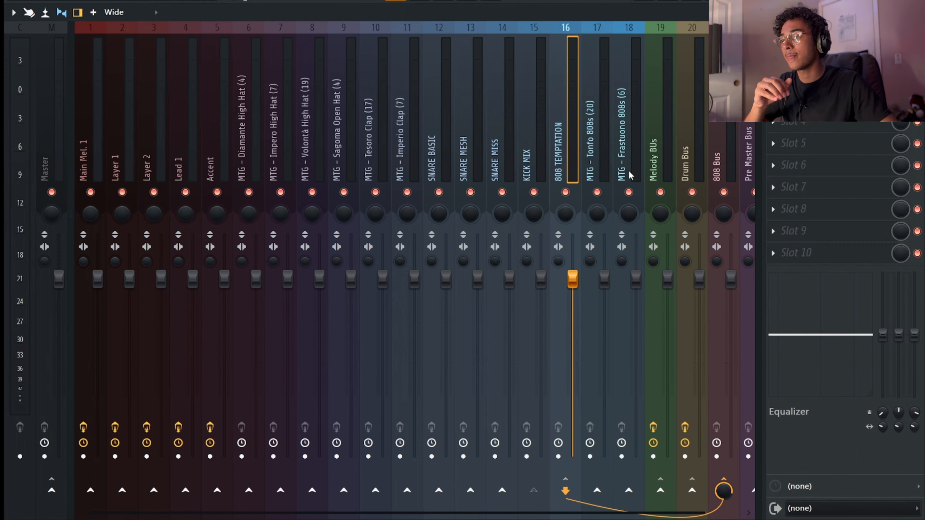
{"action": "left_click_drag", "start_coordinate": [641, 176], "coordinate": [621, 179]}
{"action": "left_click", "coordinate": [723, 489]}
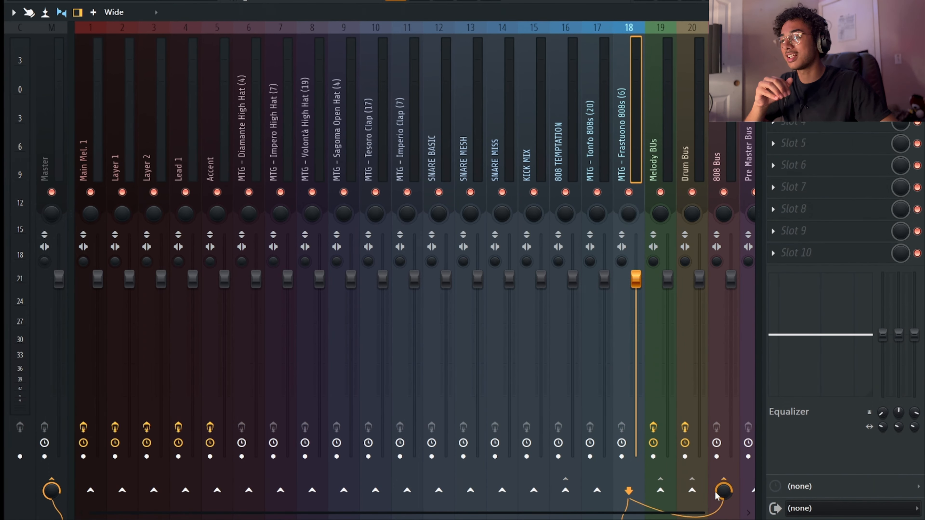
{"action": "left_click", "coordinate": [51, 488]}
{"action": "left_click", "coordinate": [582, 146]}
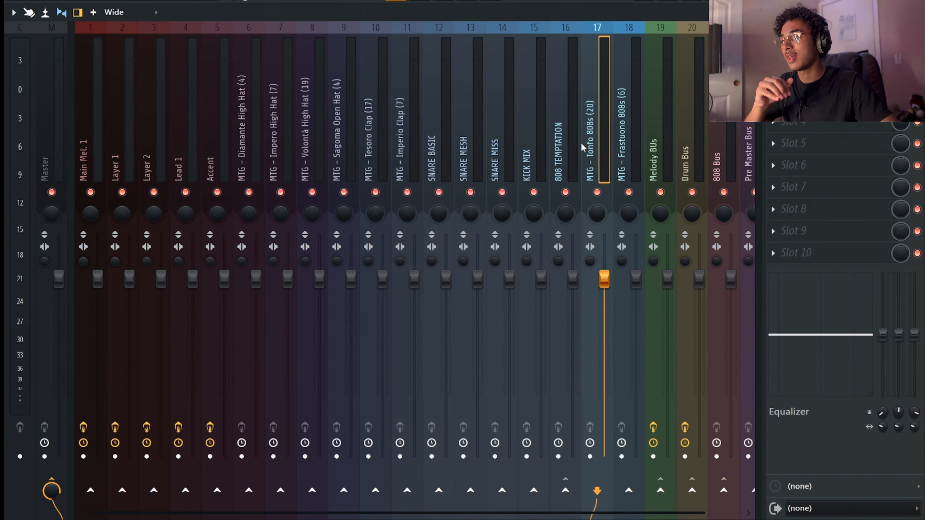
{"action": "left_click", "coordinate": [576, 154]}
{"action": "left_click", "coordinate": [590, 156]}
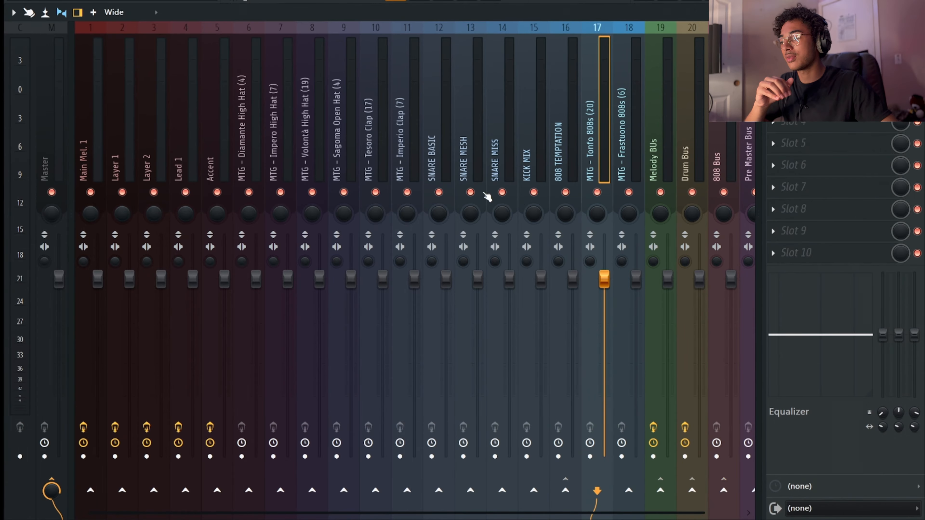
{"action": "left_click", "coordinate": [724, 490]}
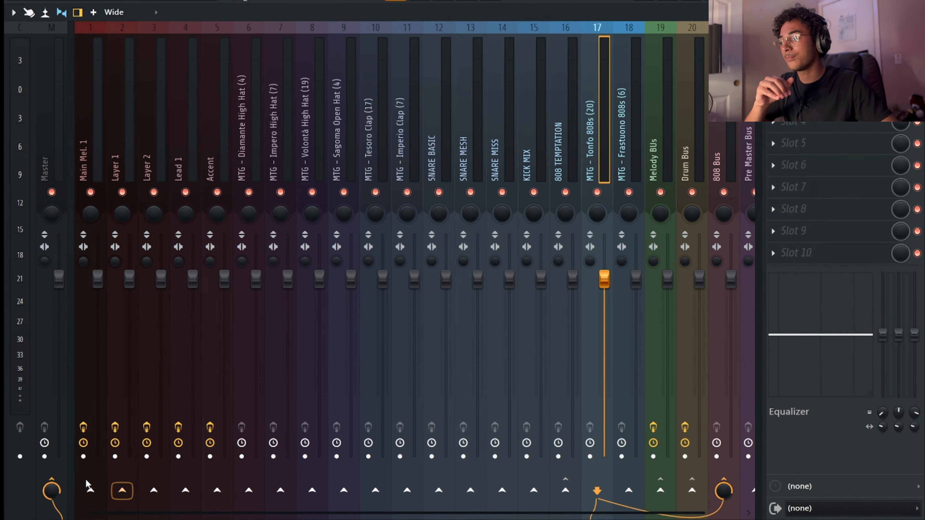
{"action": "left_click", "coordinate": [51, 490]}
Add Fruity WaveShaper to slot 4 of the Drum Bus track and switch it to the next preset
{"action": "left_click", "coordinate": [692, 132]}
{"action": "left_click", "coordinate": [830, 126]}
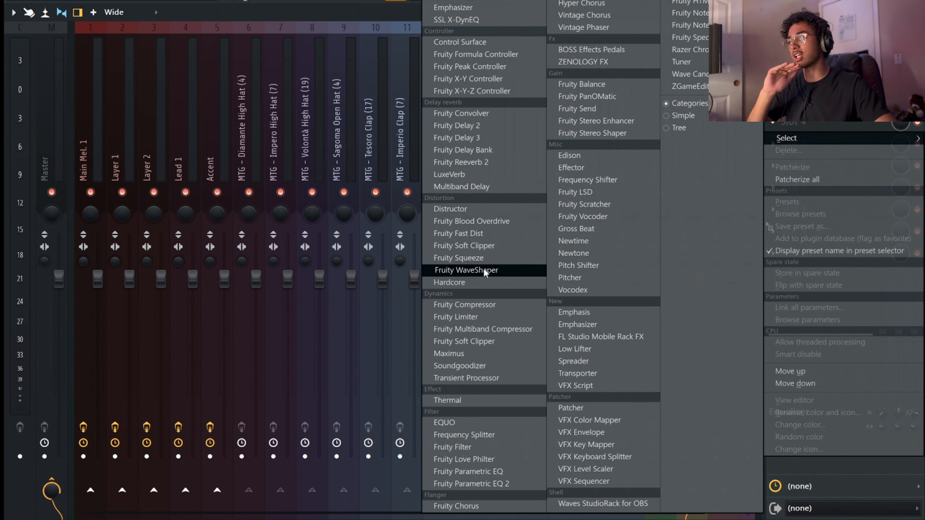
{"action": "left_click", "coordinate": [474, 270]}
{"action": "key", "text": "Escape"}
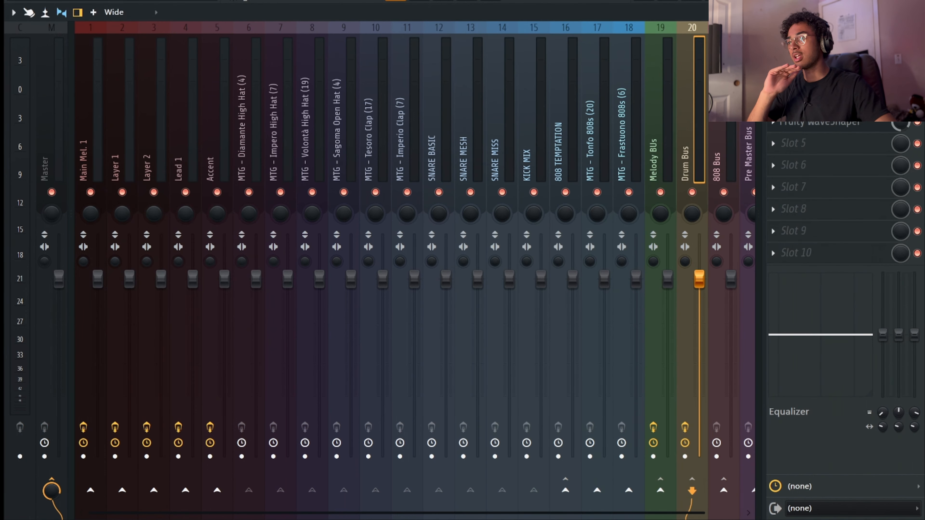
{"action": "left_click", "coordinate": [837, 131]}
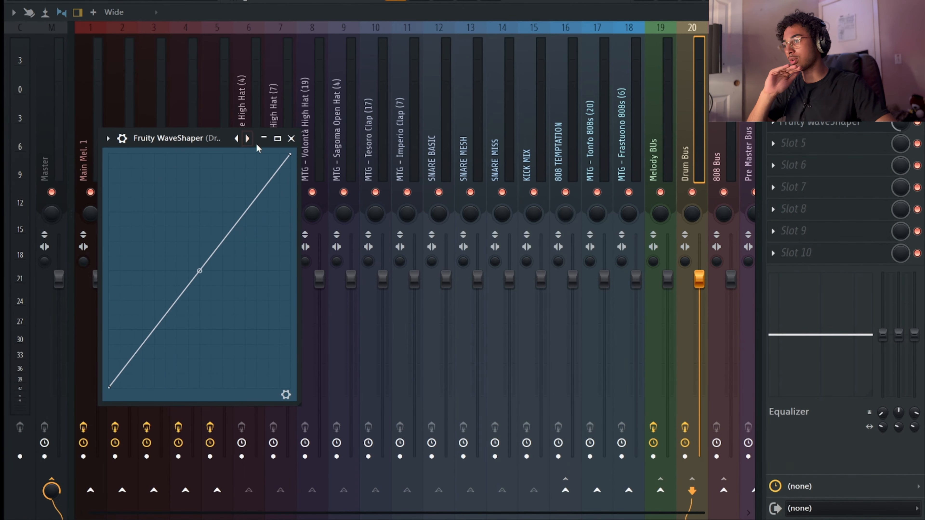
{"action": "left_click", "coordinate": [248, 139]}
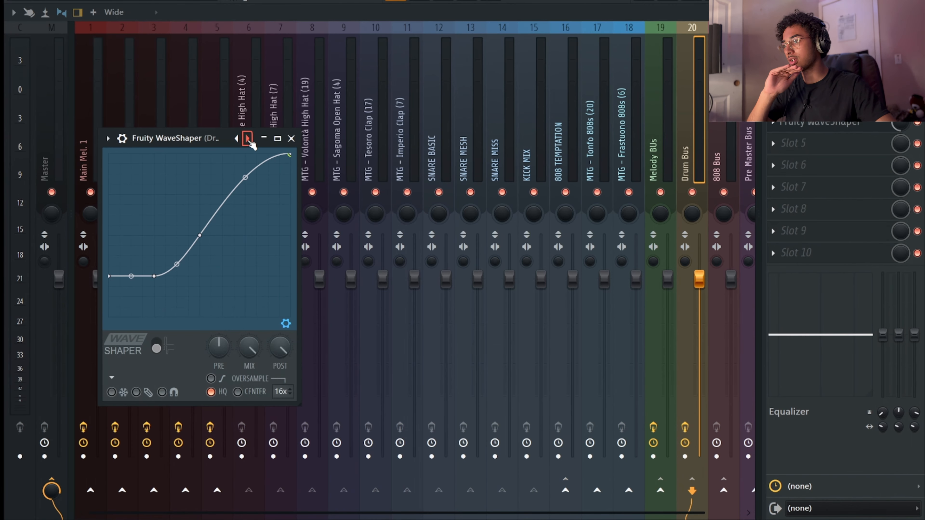
Apply the Soft clip 1 preset to the Drum Bus Fruity WaveShaper and close its window
{"action": "left_click", "coordinate": [108, 138]}
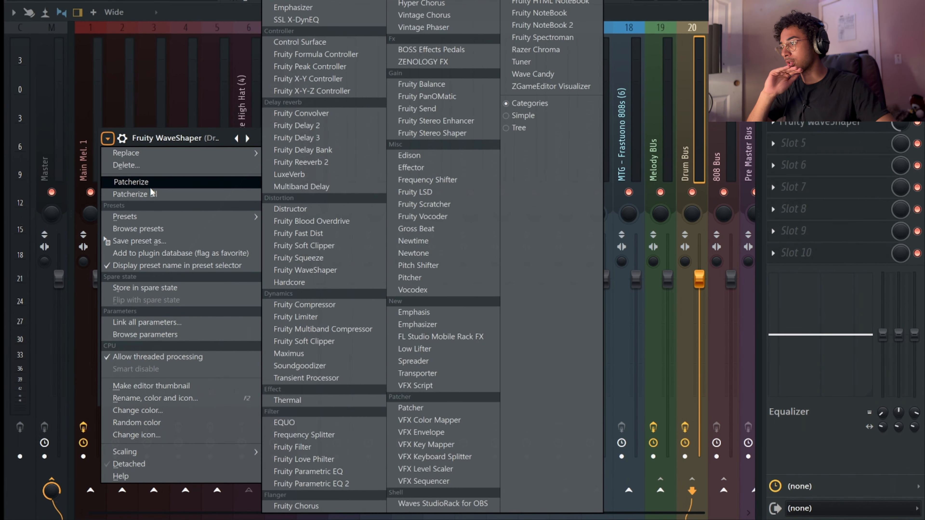
{"action": "mouse_move", "coordinate": [146, 217]}
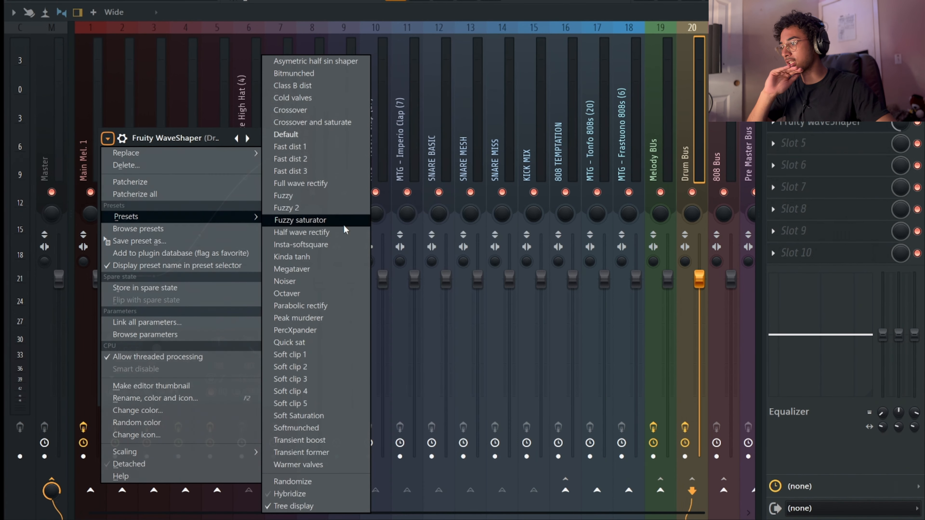
{"action": "left_click", "coordinate": [303, 359]}
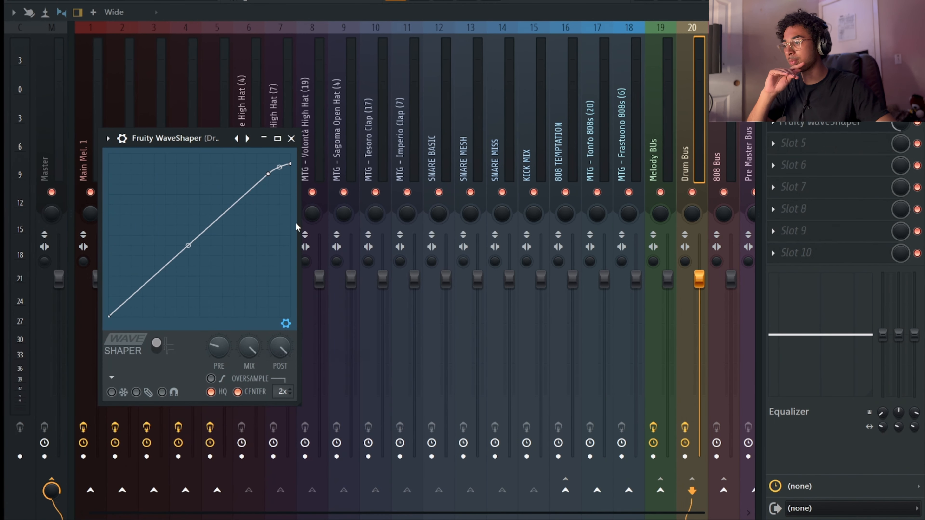
{"action": "left_click", "coordinate": [868, 124]}
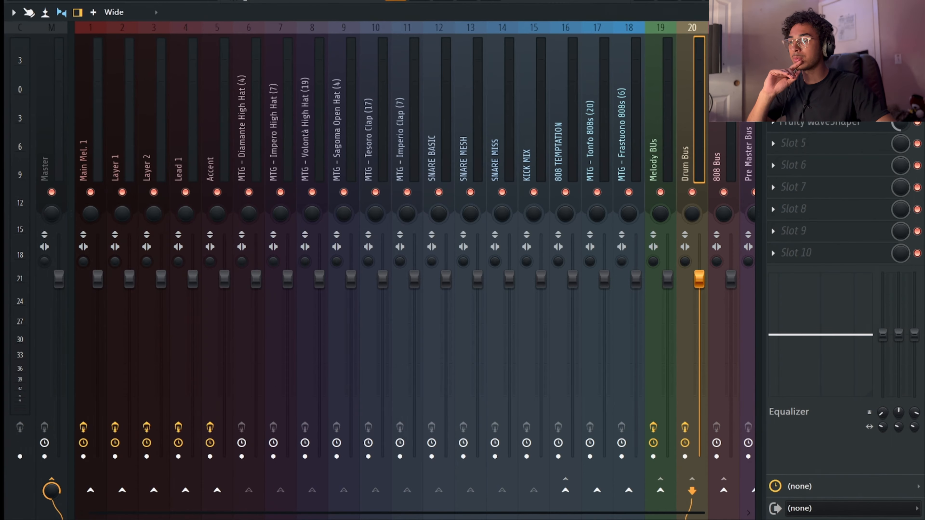
Add Fruity WaveShaper to slot 1 of the 808 Bus and bend its curve upward at the midpoint
{"action": "left_click", "coordinate": [725, 164]}
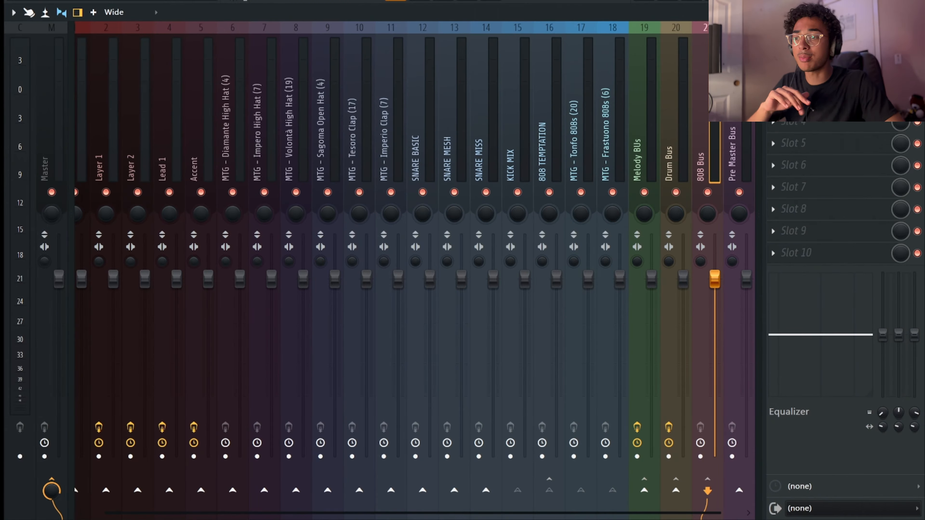
{"action": "left_click", "coordinate": [773, 56]}
{"action": "mouse_move", "coordinate": [790, 75]}
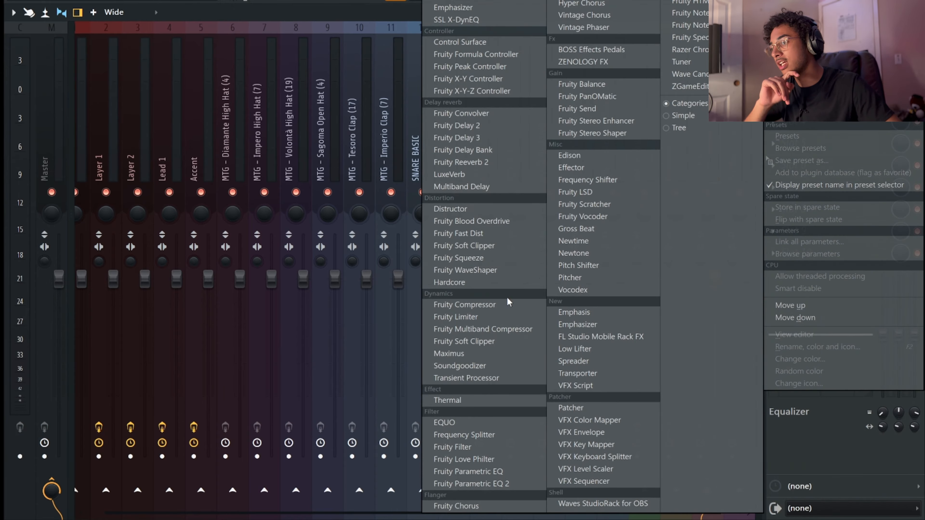
{"action": "left_click", "coordinate": [496, 270]}
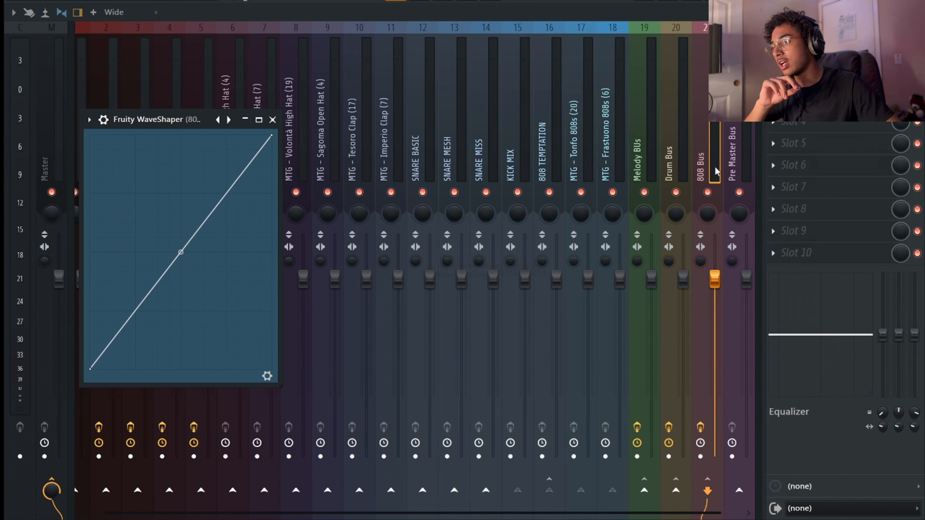
{"action": "left_click_drag", "start_coordinate": [180, 251], "coordinate": [180, 212]}
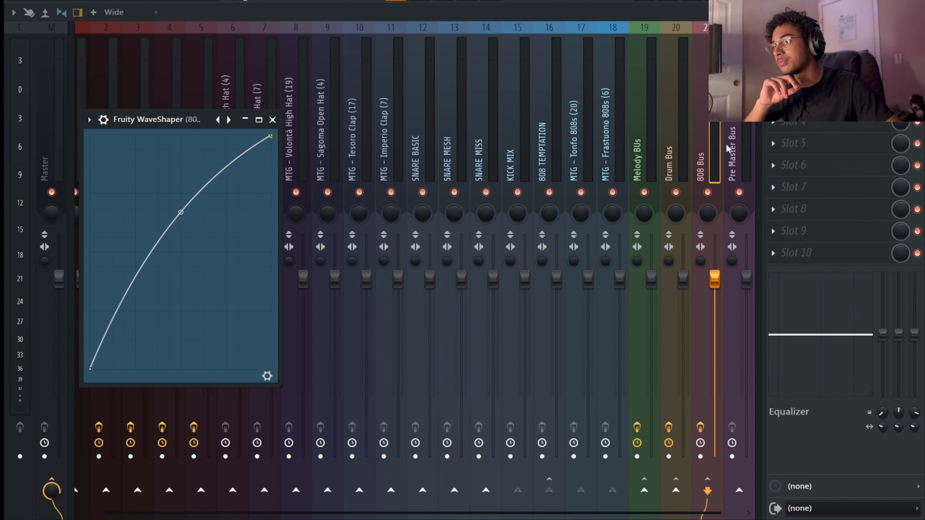
{"action": "left_click", "coordinate": [712, 154]}
Add Fruity Parametric EQ to slot 1 of the Pre Master Bus track
{"action": "left_click", "coordinate": [728, 159]}
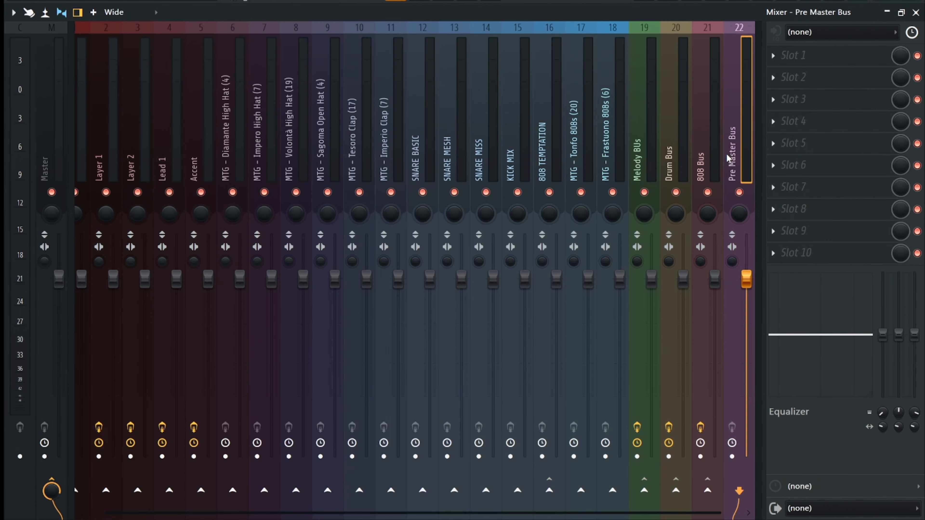
{"action": "left_click", "coordinate": [696, 174]}
{"action": "left_click", "coordinate": [658, 174]}
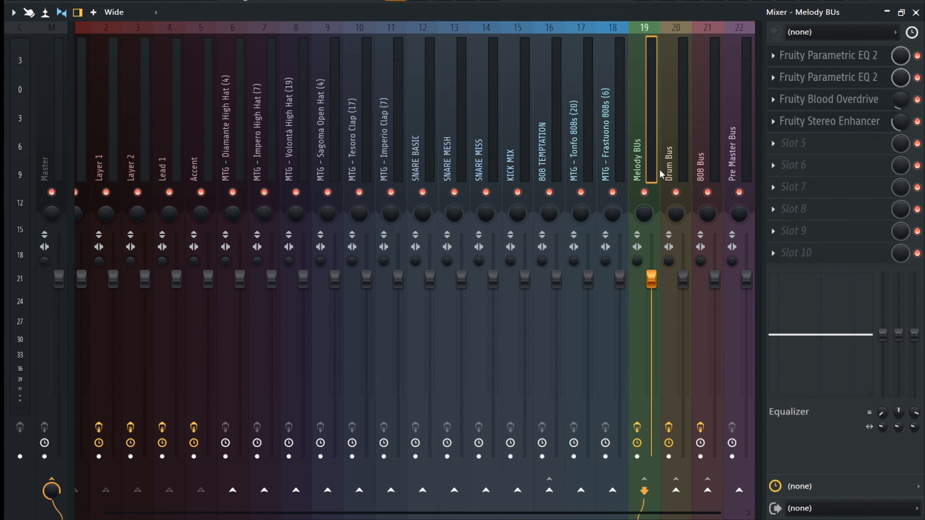
{"action": "left_click", "coordinate": [703, 167]}
{"action": "left_click", "coordinate": [733, 162]}
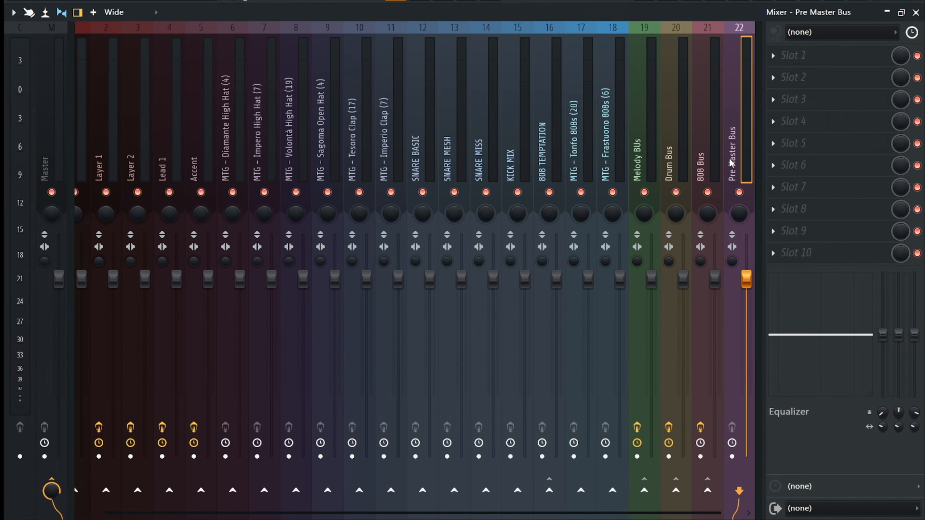
{"action": "left_click", "coordinate": [817, 55]}
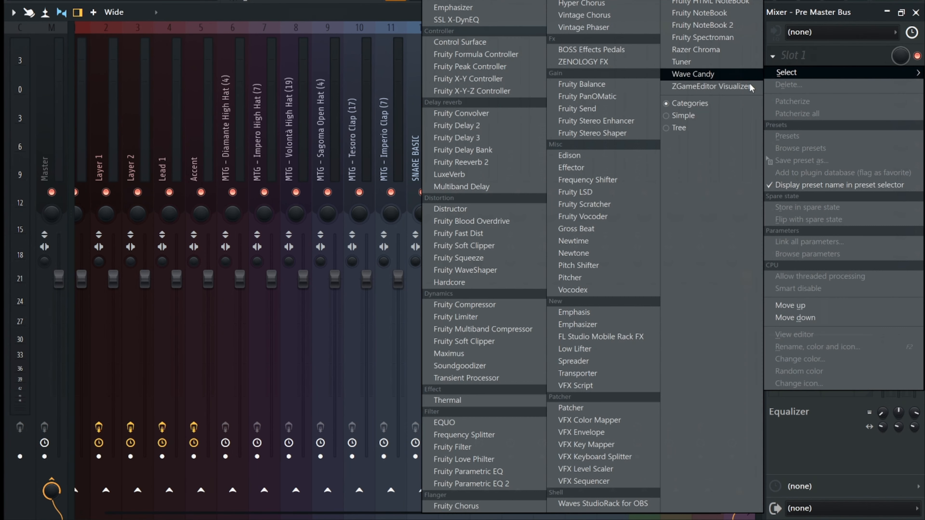
{"action": "left_click", "coordinate": [484, 473]}
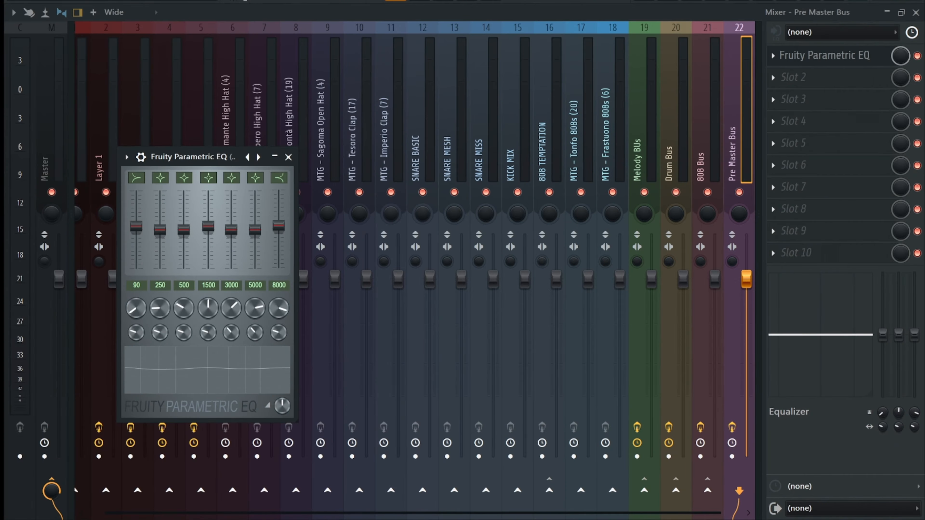
{"action": "left_click_drag", "start_coordinate": [908, 341], "coordinate": [908, 336]}
{"action": "left_click", "coordinate": [815, 78]}
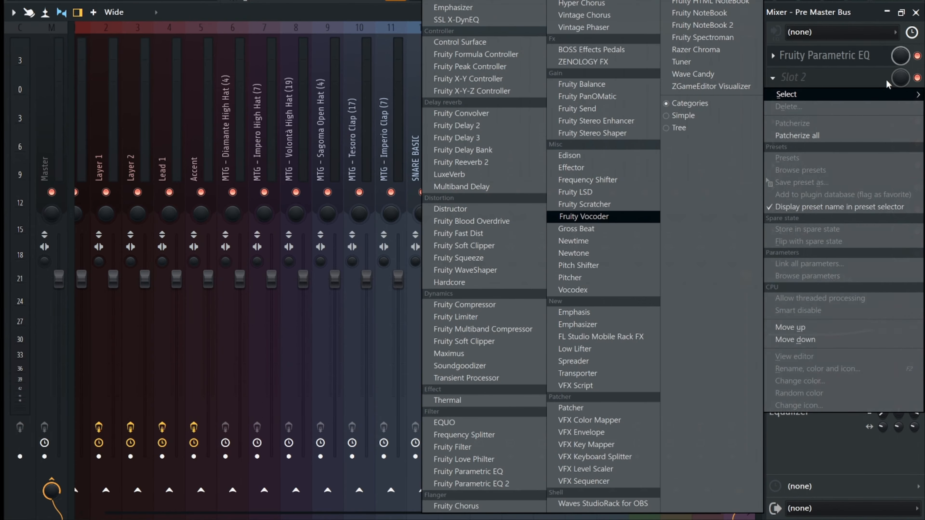
{"action": "left_click", "coordinate": [583, 217]}
{"action": "left_click_drag", "start_coordinate": [922, 336], "coordinate": [922, 337]}
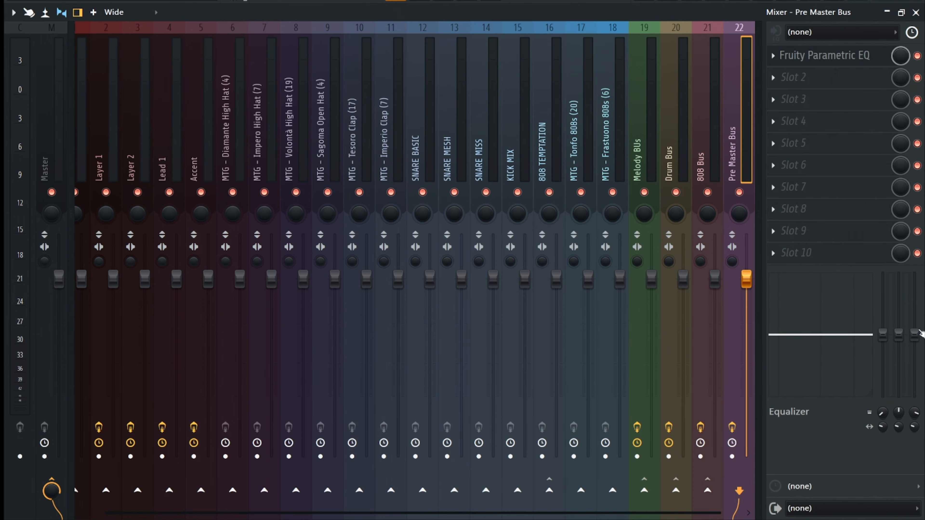
Add Fruity Fast Dist to slot 2 of the Pre Master Bus, with its threshold at minimum and pre gain centred
{"action": "left_click", "coordinate": [783, 78]}
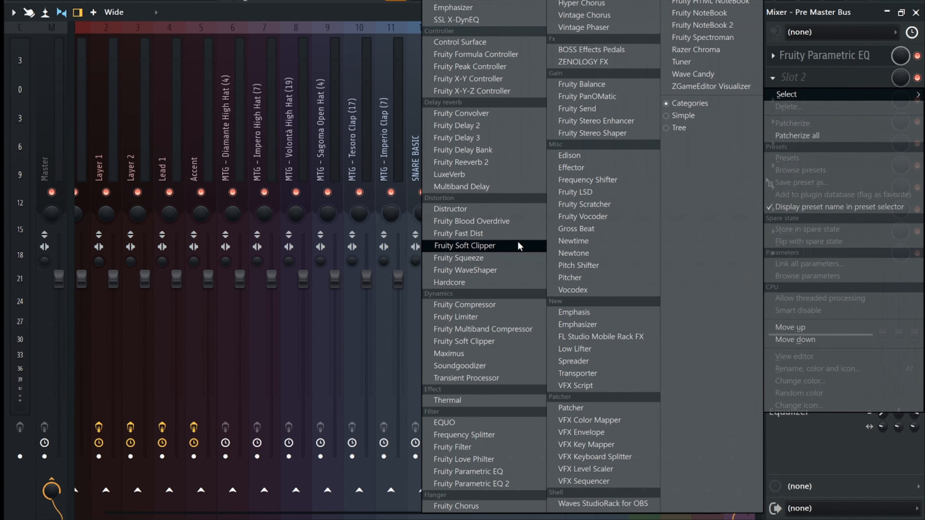
{"action": "left_click", "coordinate": [489, 237]}
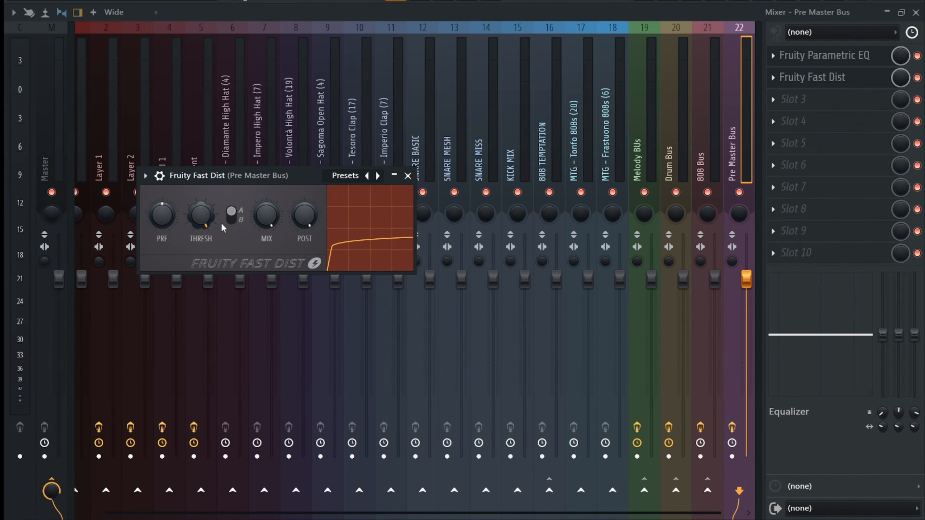
{"action": "left_click_drag", "start_coordinate": [152, 206], "coordinate": [152, 251]}
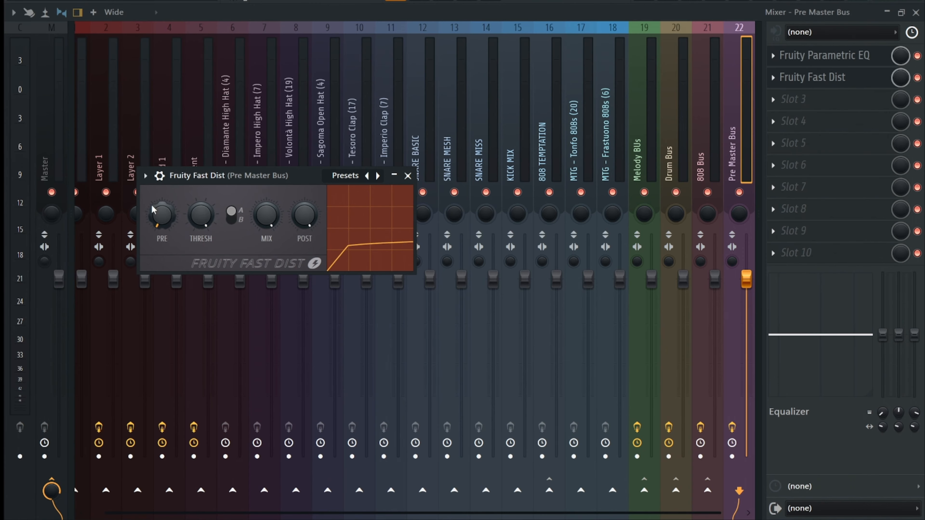
{"action": "left_click_drag", "start_coordinate": [201, 215], "coordinate": [158, 181]}
{"action": "left_click_drag", "start_coordinate": [157, 224], "coordinate": [157, 223]}
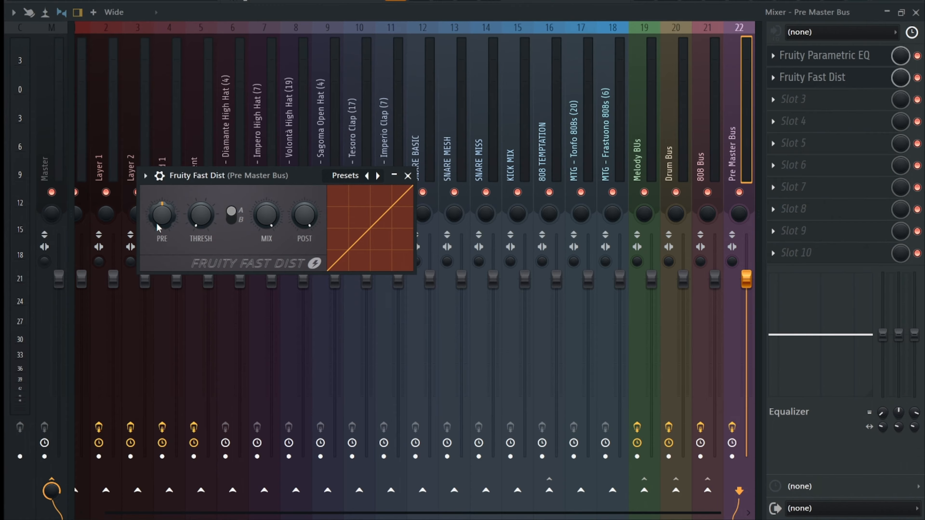
{"action": "left_click", "coordinate": [803, 102]}
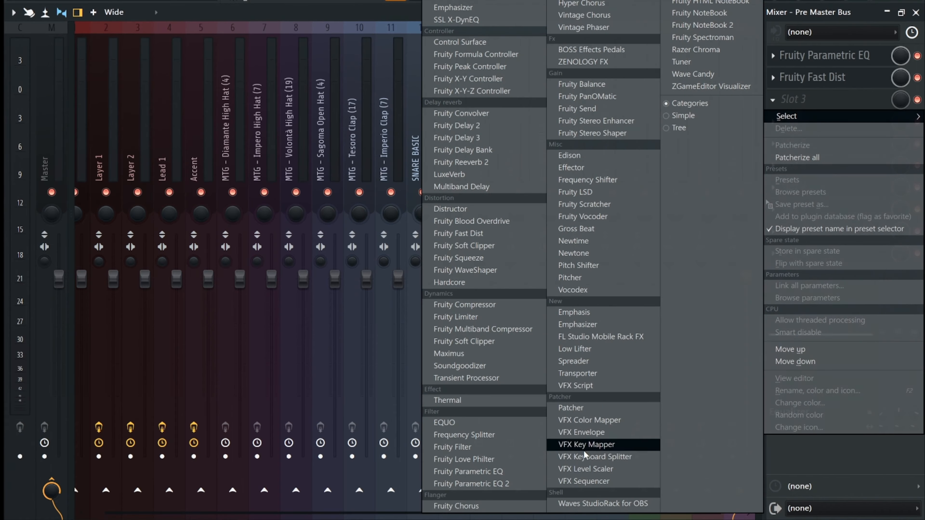
{"action": "key", "text": "Escape"}
Add Fruity Parametric EQ 2 to slot 1 of the Master track and apply the 40Hz + 18kHz cut preset
{"action": "left_click", "coordinate": [671, 164]}
{"action": "left_click_drag", "start_coordinate": [671, 164], "coordinate": [44, 105]}
{"action": "left_click", "coordinate": [842, 59]}
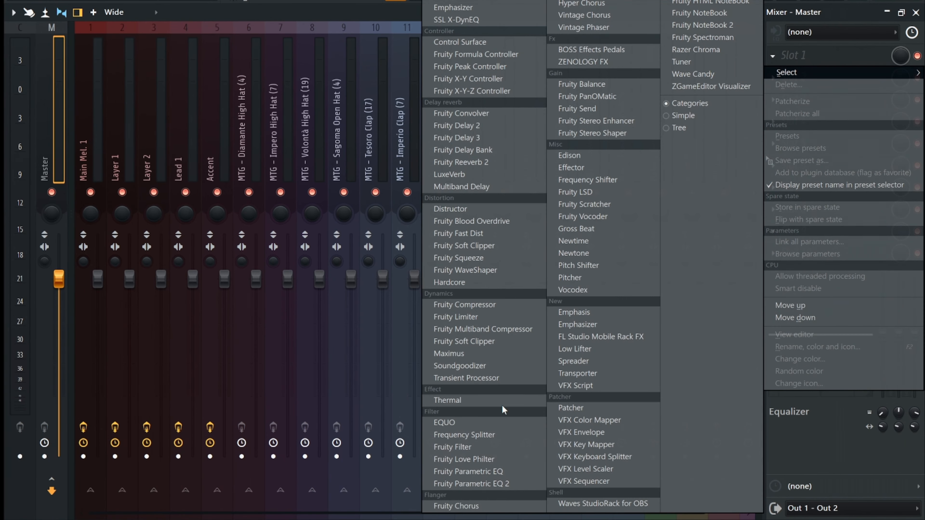
{"action": "left_click", "coordinate": [504, 483]}
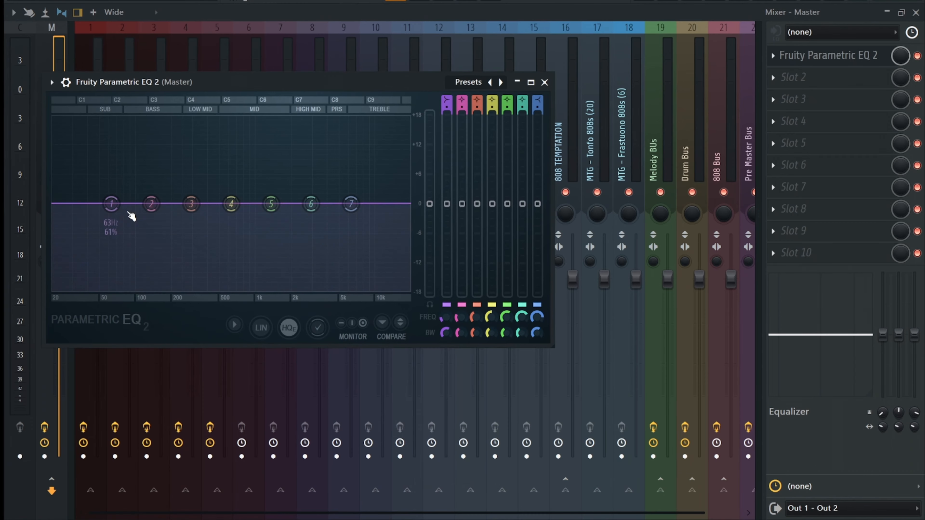
{"action": "left_click", "coordinate": [477, 85]}
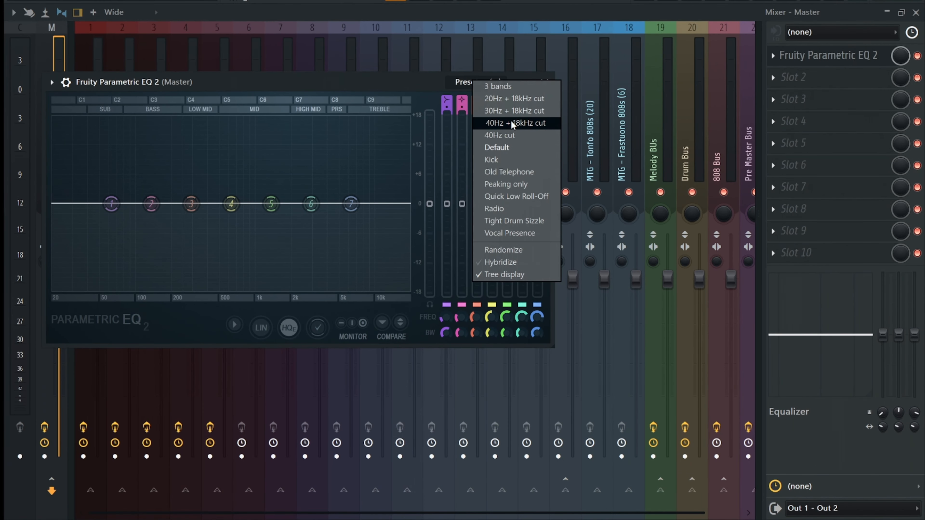
{"action": "left_click", "coordinate": [528, 124]}
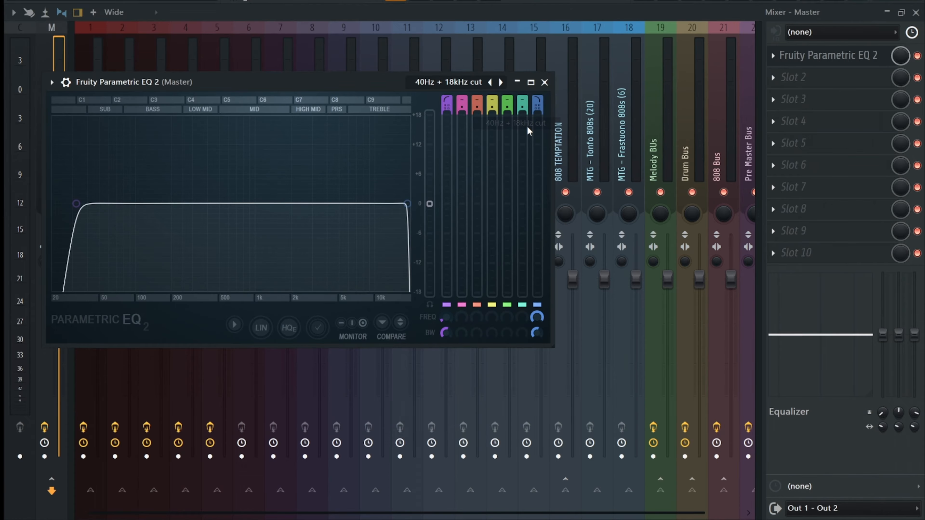
{"action": "left_click", "coordinate": [805, 77]}
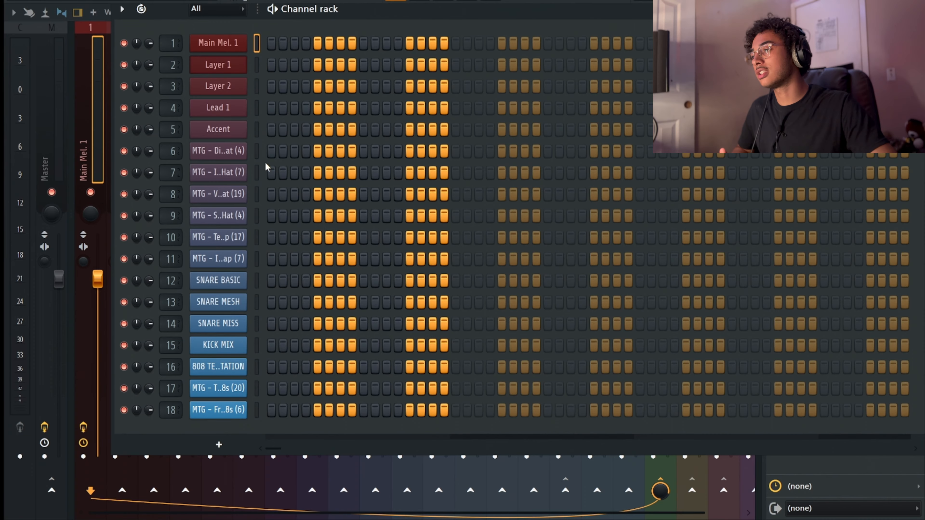
Lower the channel volumes of the five melody channels and the four hi-hat channels in the channel rack
{"action": "left_click_drag", "start_coordinate": [148, 43], "coordinate": [149, 134]}
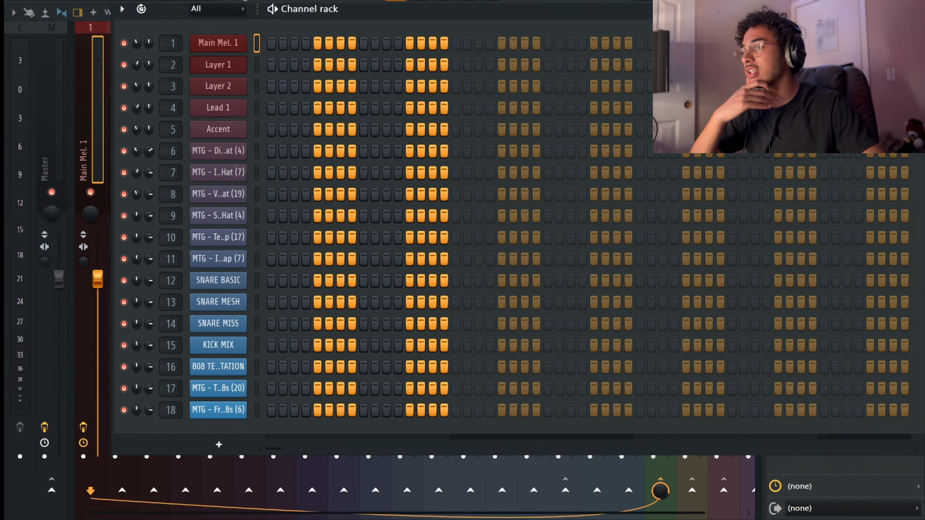
{"action": "left_click_drag", "start_coordinate": [149, 150], "coordinate": [148, 160]}
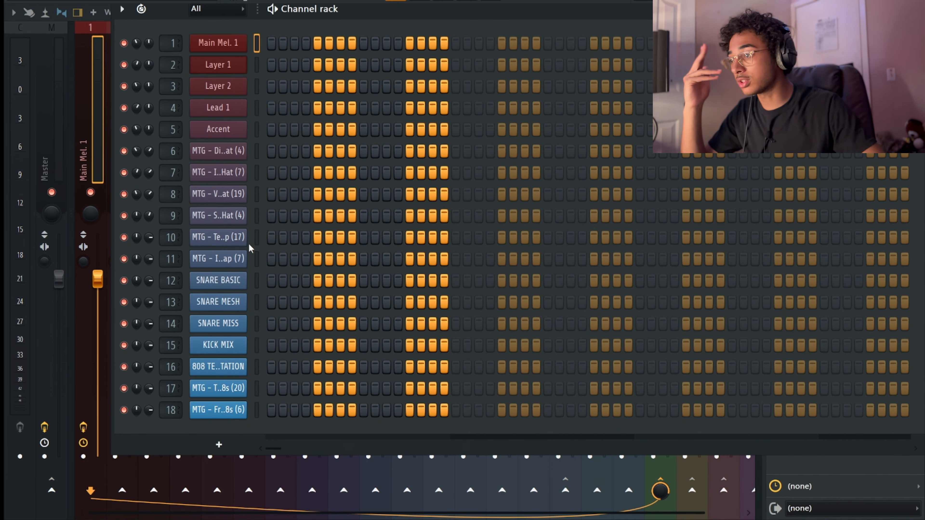
Try the Sagoma Open Hat on every second step with a SNARE MESH hit on step 9, and remove that snare after playback
{"action": "right_click", "coordinate": [247, 210]}
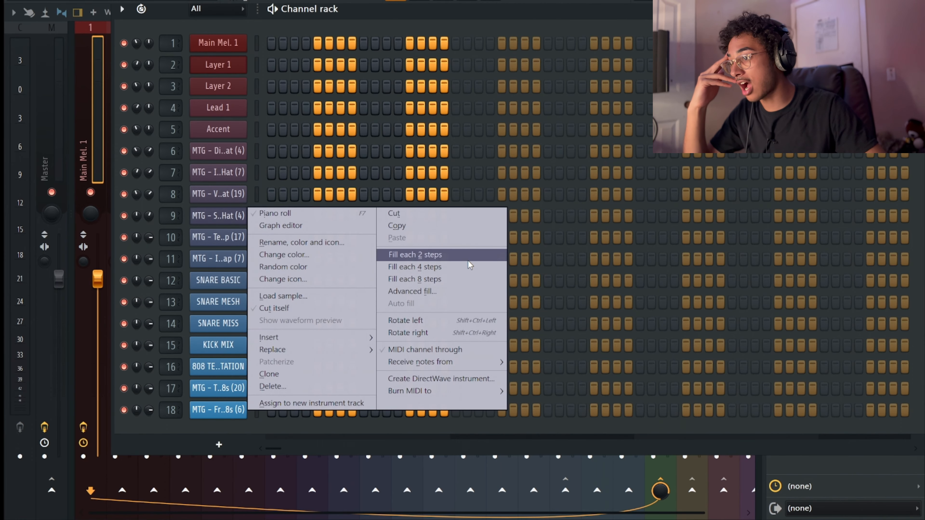
{"action": "left_click", "coordinate": [469, 259]}
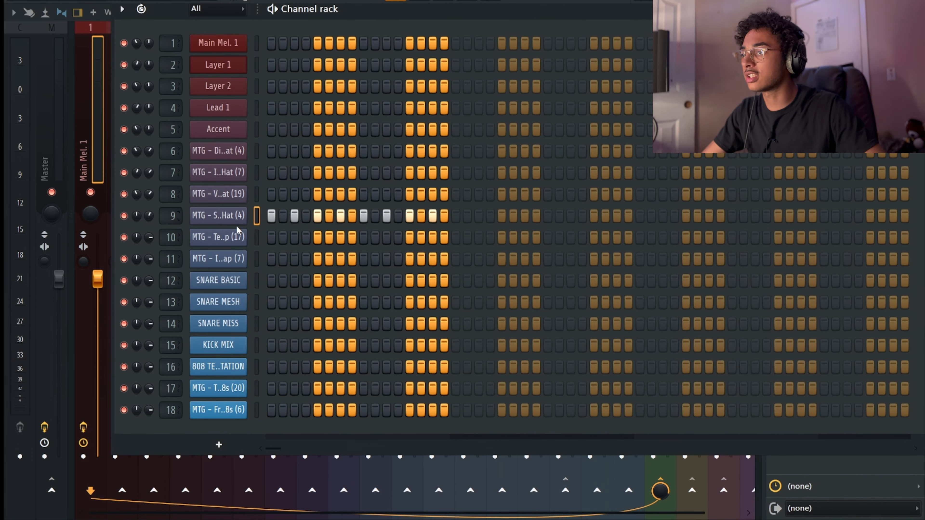
{"action": "left_click", "coordinate": [365, 302]}
{"action": "key", "text": "space"}
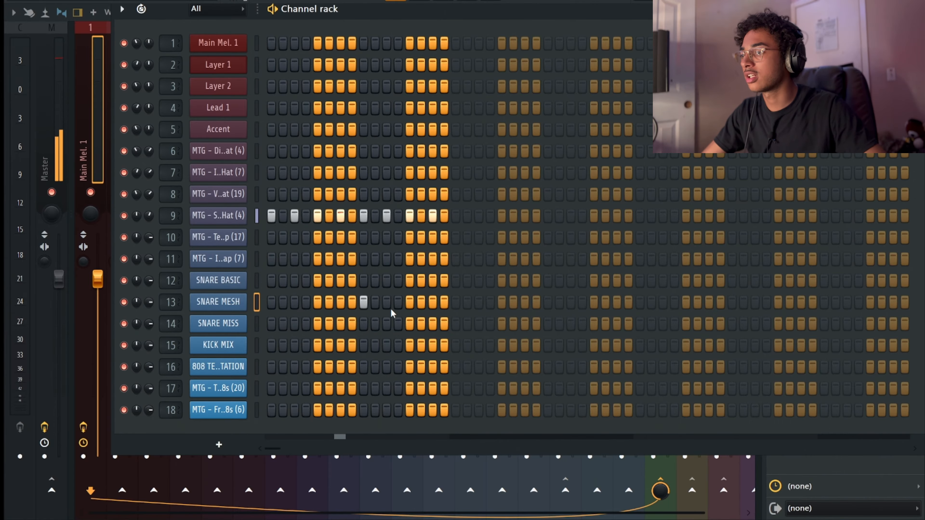
{"action": "right_click", "coordinate": [363, 302]}
Fill every second step of the Volontà High Hat, clear the Sagoma Open Hat steps, and play the pattern
{"action": "right_click", "coordinate": [237, 194]}
{"action": "left_click", "coordinate": [395, 232]}
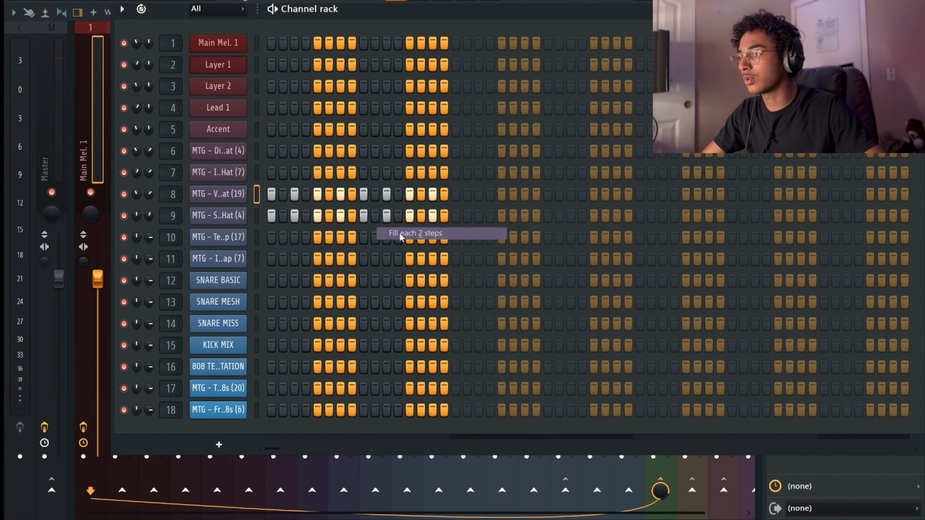
{"action": "right_click", "coordinate": [197, 217]}
{"action": "left_click", "coordinate": [408, 217]}
{"action": "key", "text": "space"}
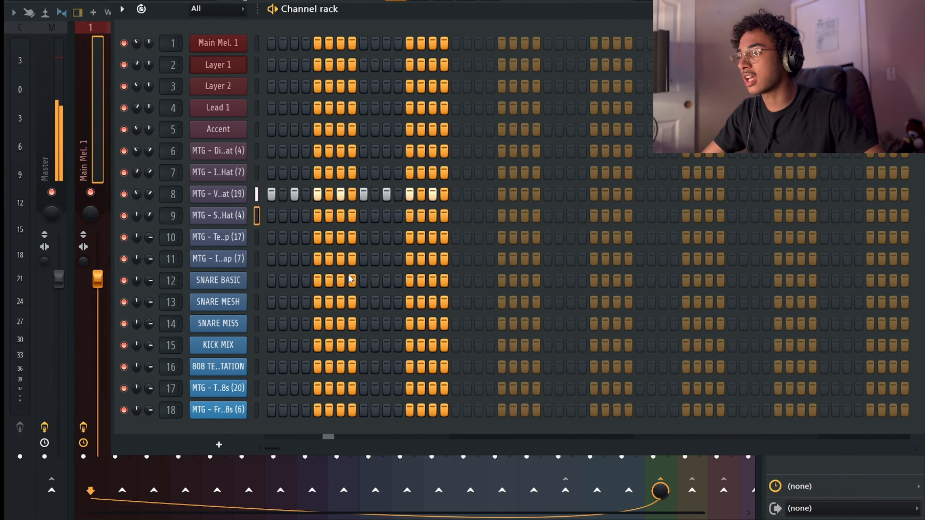
{"action": "key", "text": "space"}
{"action": "key", "text": "space"}
Try an Imperio Clap hit on step 9 and replace it with a SNARE BASIC hit on the same step
{"action": "left_click", "coordinate": [363, 259]}
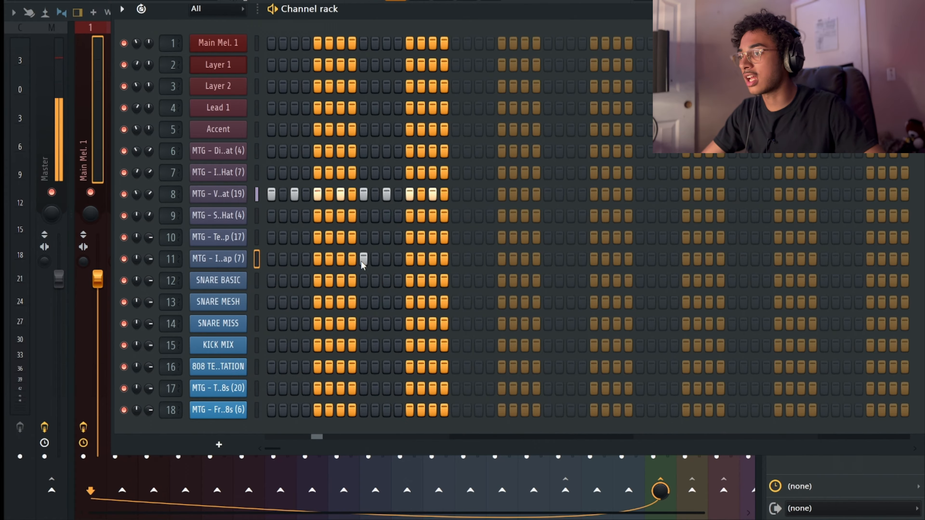
{"action": "left_click", "coordinate": [363, 281]}
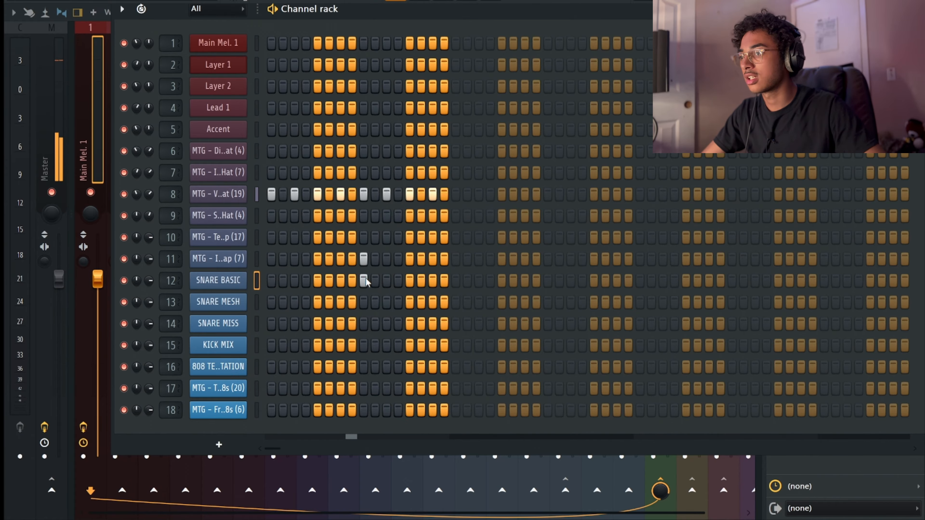
{"action": "right_click", "coordinate": [364, 259]}
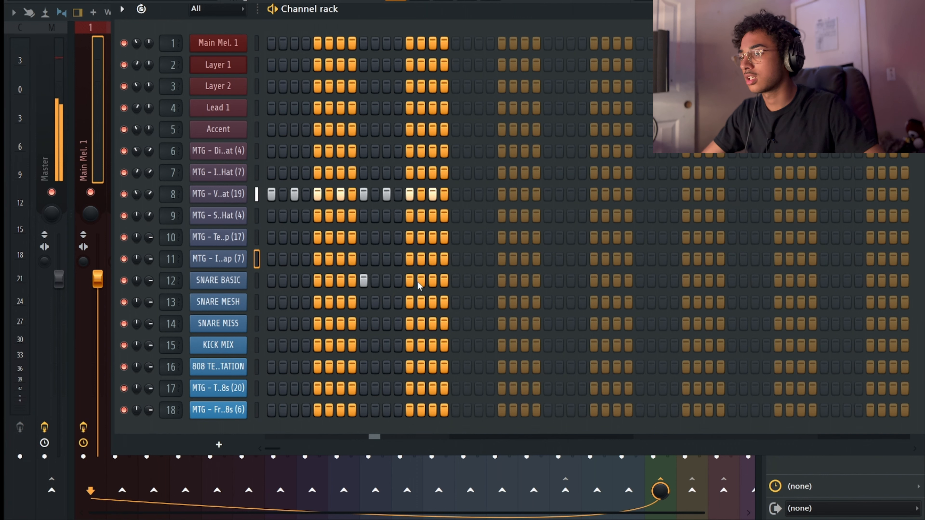
Try a SNARE BASIC hit on step 15, stop playback, and remove both that hit and the one on step 9
{"action": "left_click", "coordinate": [433, 281]}
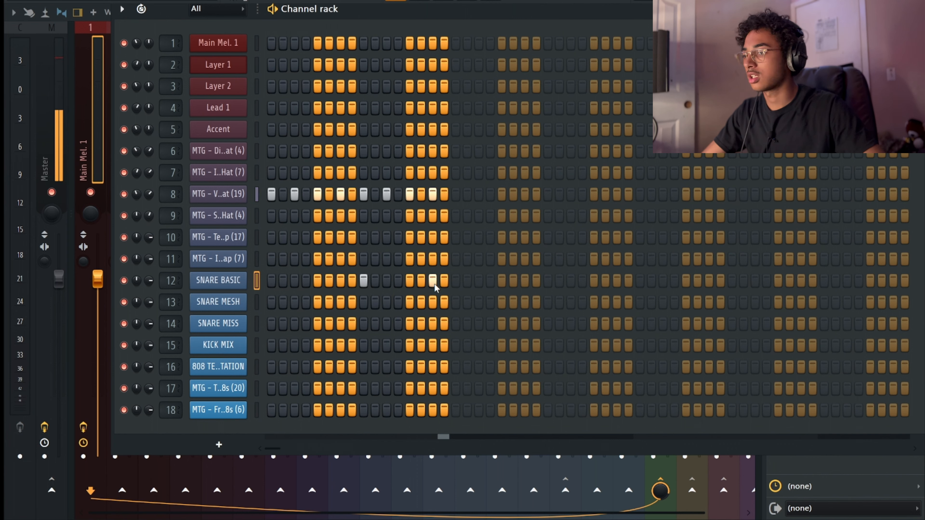
{"action": "left_click", "coordinate": [433, 281]}
{"action": "key", "text": "space"}
{"action": "left_click", "coordinate": [363, 281]}
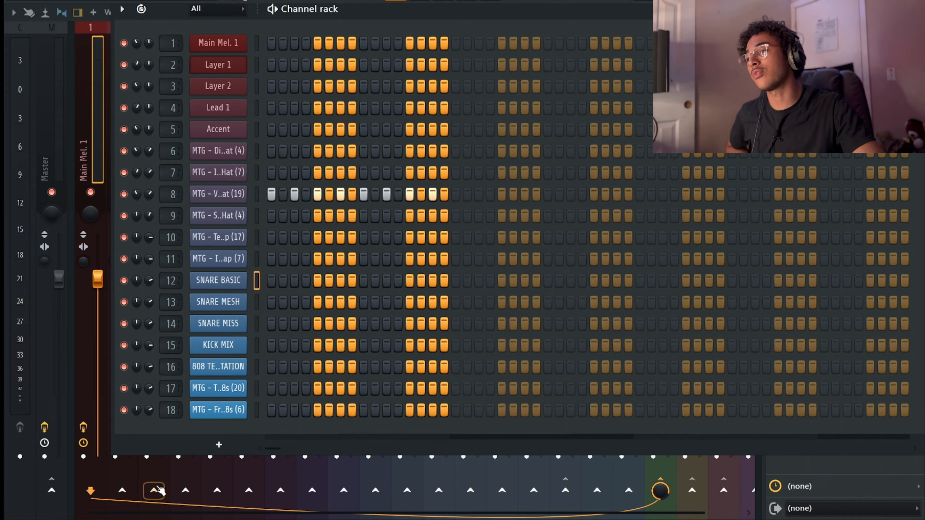
{"action": "key", "text": "F6"}
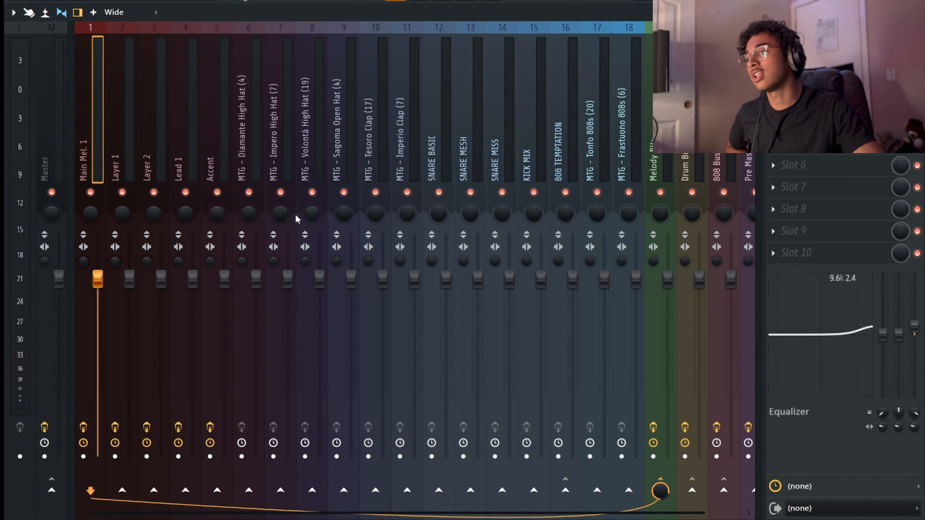
{"action": "key", "text": "F6"}
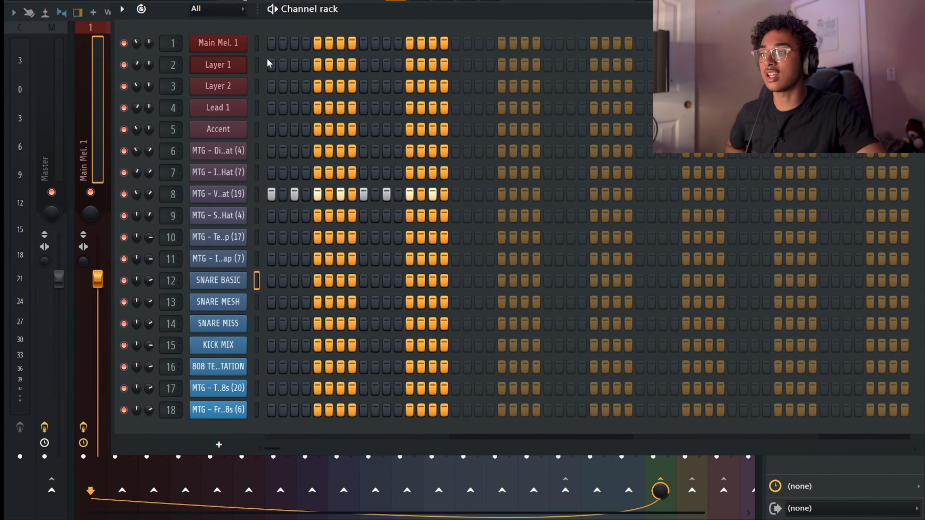
{"action": "left_click_drag", "start_coordinate": [83, 144], "coordinate": [6, 241]}
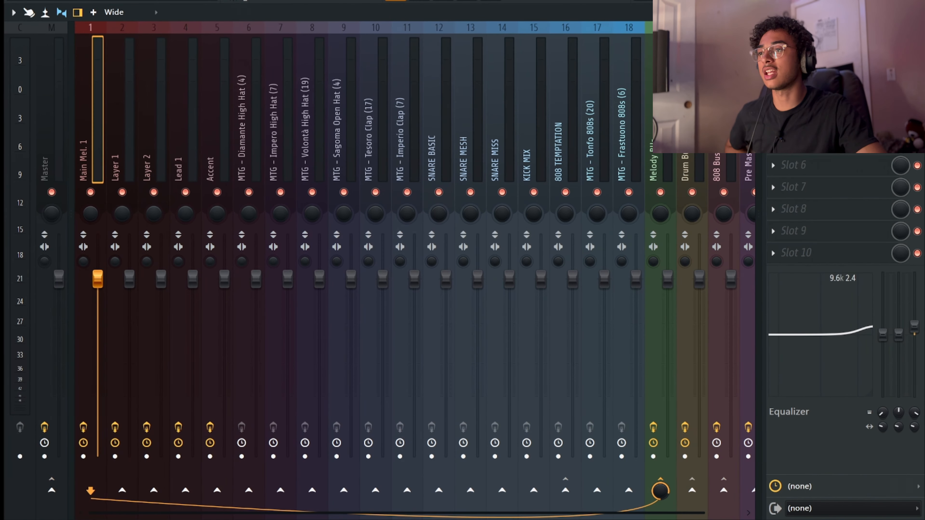
{"action": "key", "text": "F6"}
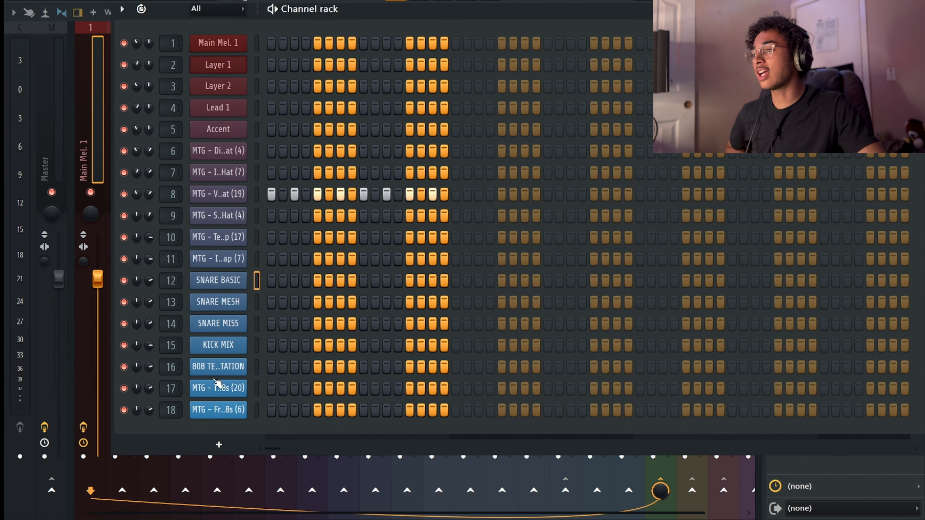
Cut the test steps from the Volontà High Hat channel and bring up the playlist
{"action": "right_click", "coordinate": [239, 196]}
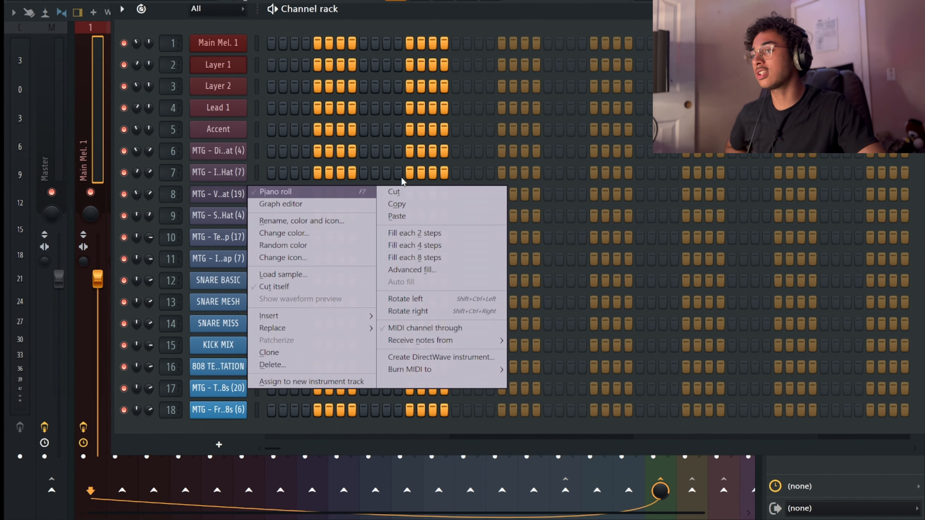
{"action": "left_click", "coordinate": [424, 195]}
{"action": "left_click", "coordinate": [66, 169]}
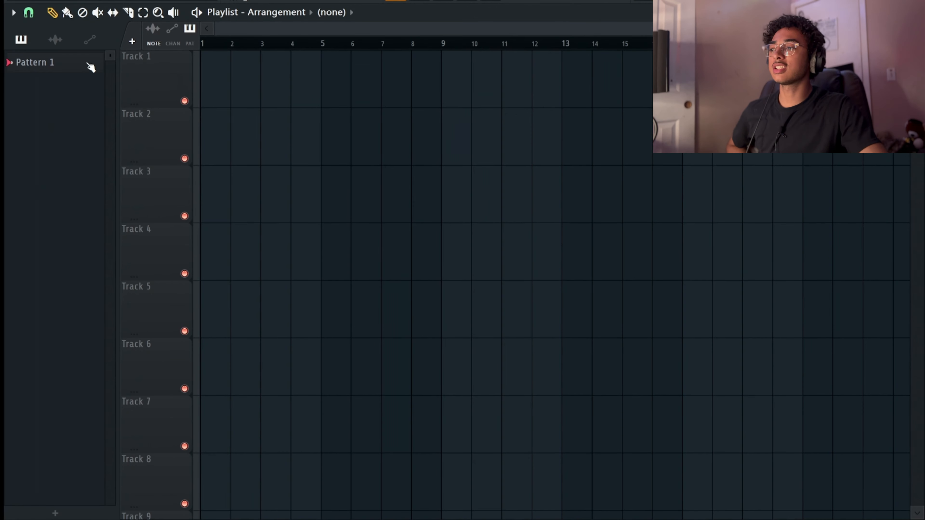
{"action": "right_click", "coordinate": [89, 66]}
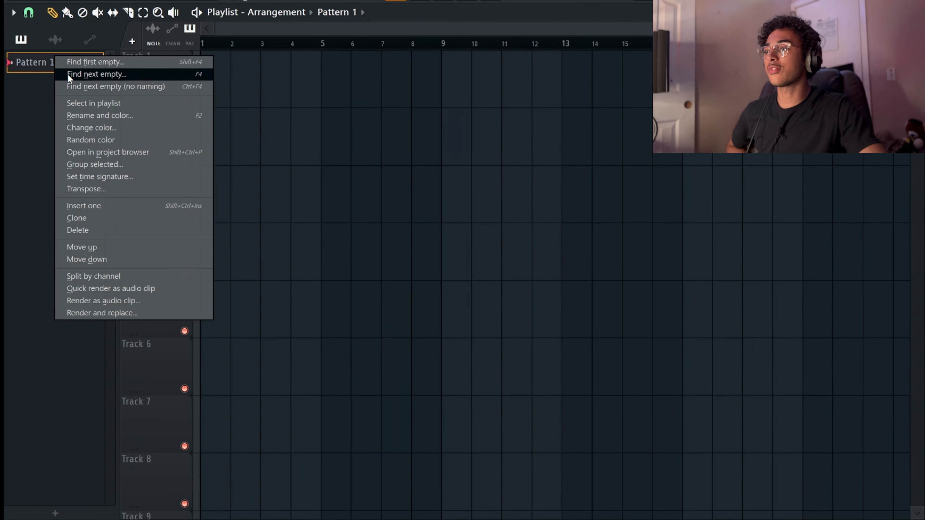
{"action": "left_click", "coordinate": [40, 197]}
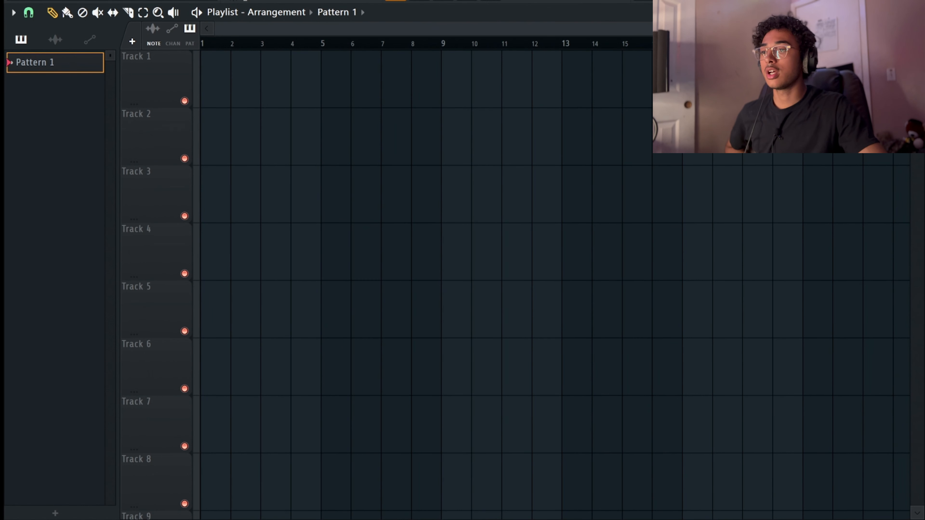
Load Fruity Phaser into slot 10 of the Master track and create an automation clip for its mix level
{"action": "key", "text": "F9"}
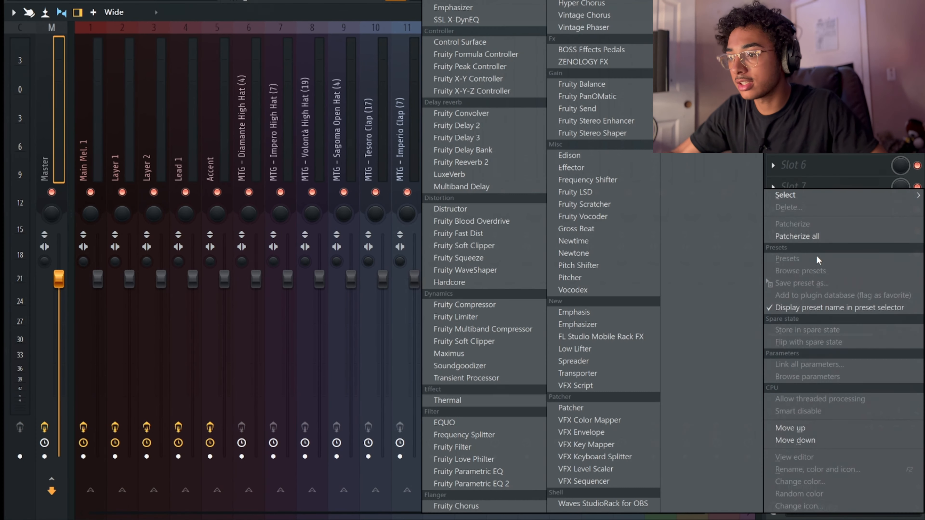
{"action": "left_click", "coordinate": [826, 232]}
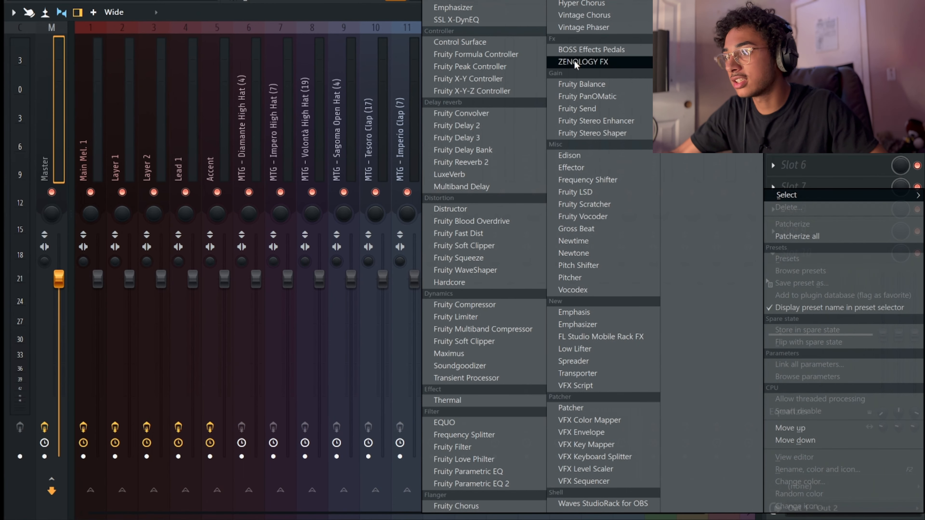
{"action": "left_click", "coordinate": [581, 5]}
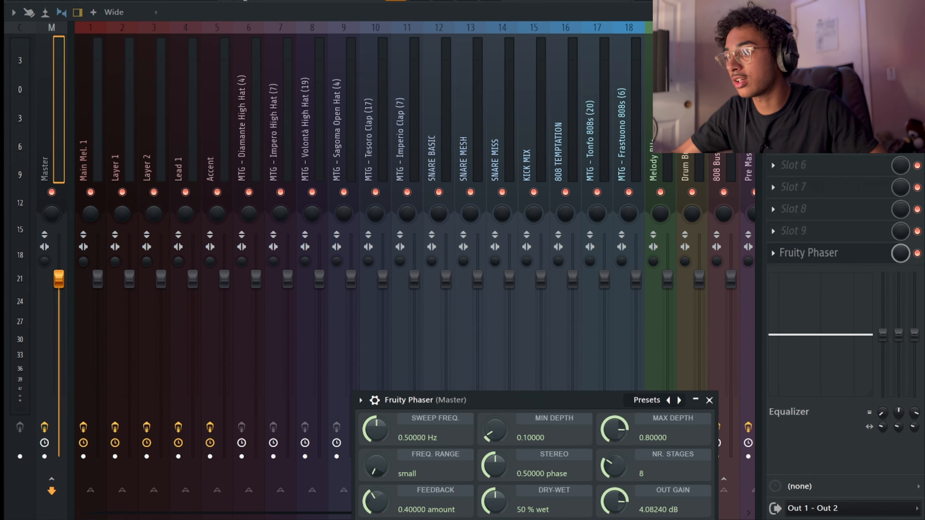
{"action": "right_click", "coordinate": [901, 253]}
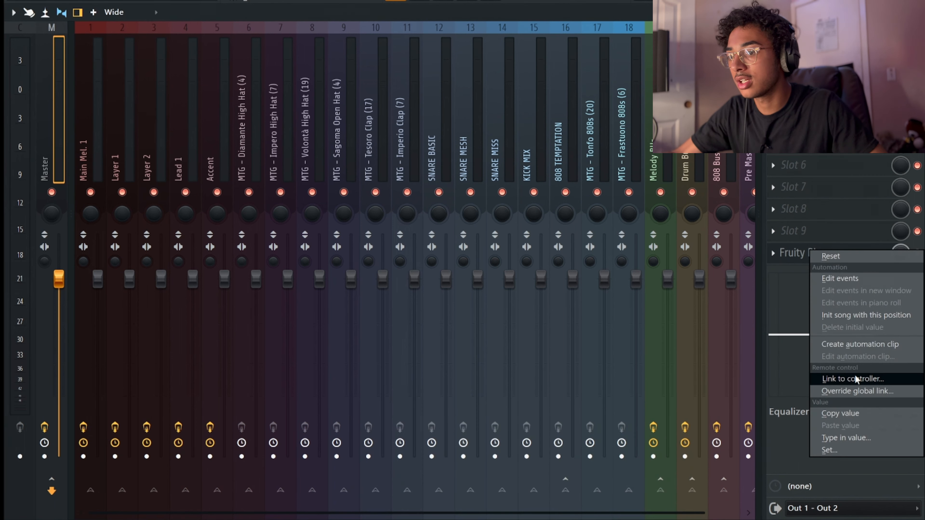
{"action": "left_click", "coordinate": [855, 346]}
Move the phaser mix-level clip to Track 3 and shape its curve to fall from full to zero by bar 3
{"action": "key", "text": "F5"}
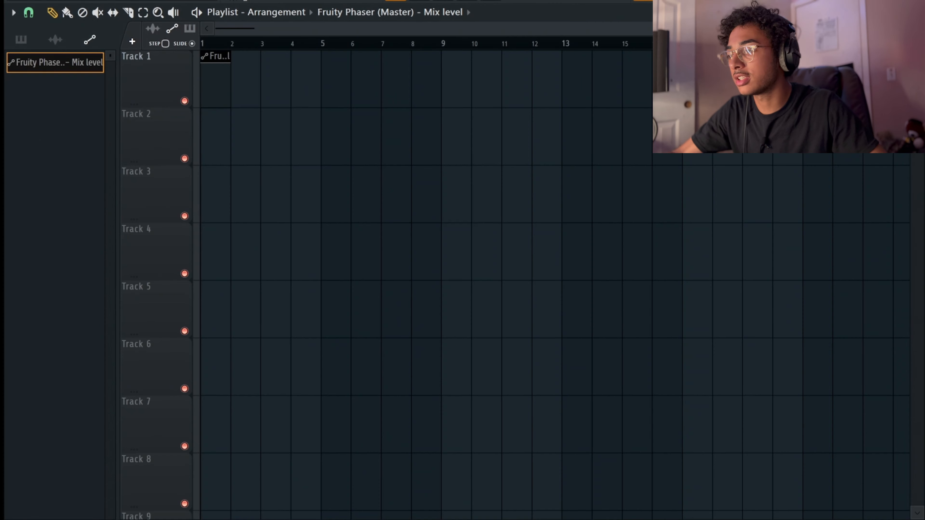
{"action": "left_click_drag", "start_coordinate": [228, 56], "coordinate": [258, 220]}
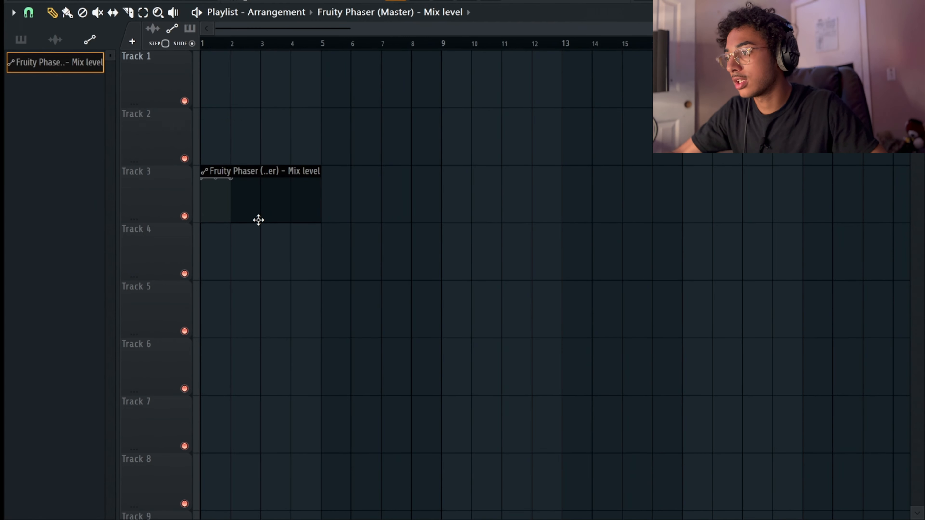
{"action": "mouse_move", "coordinate": [230, 179]}
{"action": "left_mouse_down"}
{"action": "mouse_move", "coordinate": [261, 183]}
{"action": "mouse_move", "coordinate": [274, 220]}
{"action": "mouse_move", "coordinate": [230, 184]}
{"action": "left_mouse_up"}
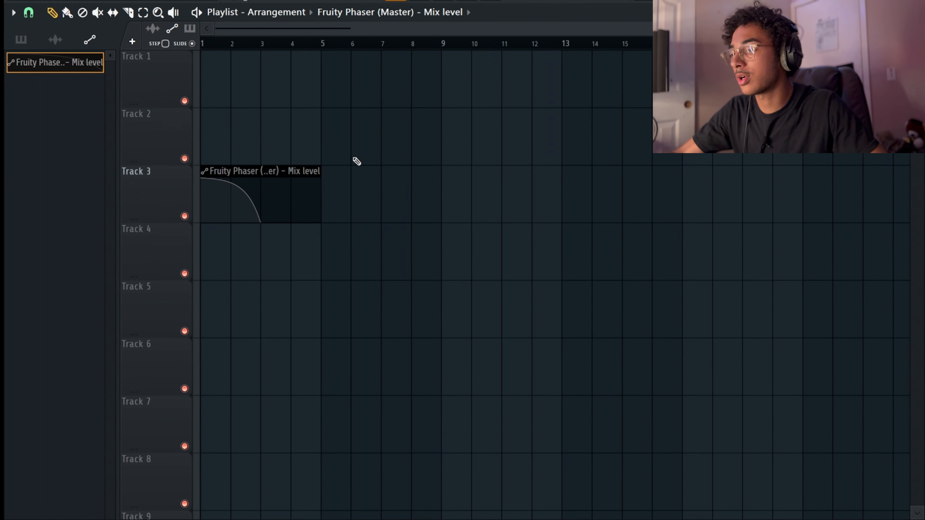
Create an automation clip for the Master track's volume and place it at the start of Track 5
{"action": "key", "text": "F9"}
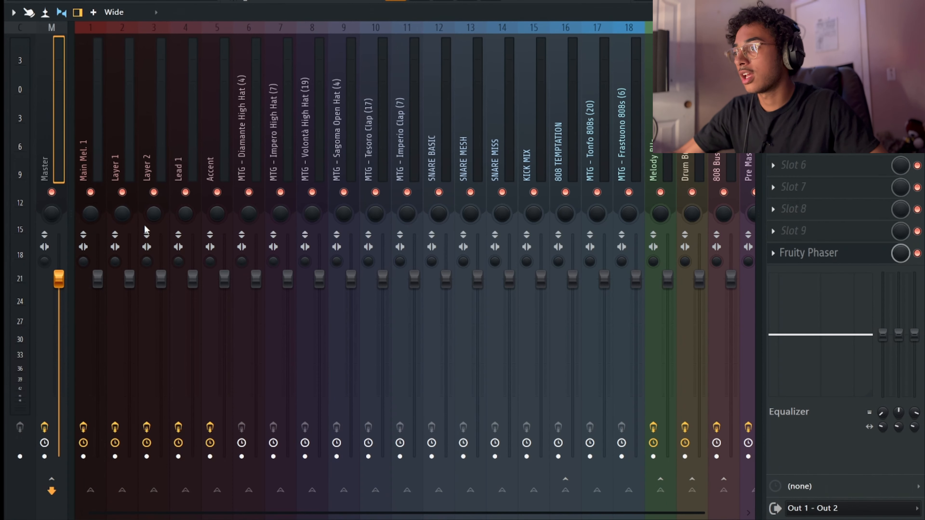
{"action": "right_click", "coordinate": [68, 280]}
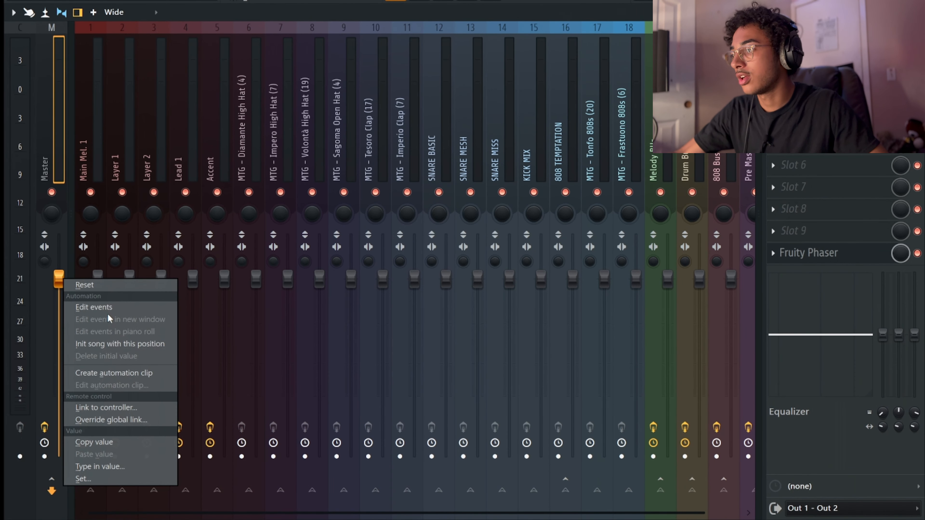
{"action": "left_click", "coordinate": [111, 373]}
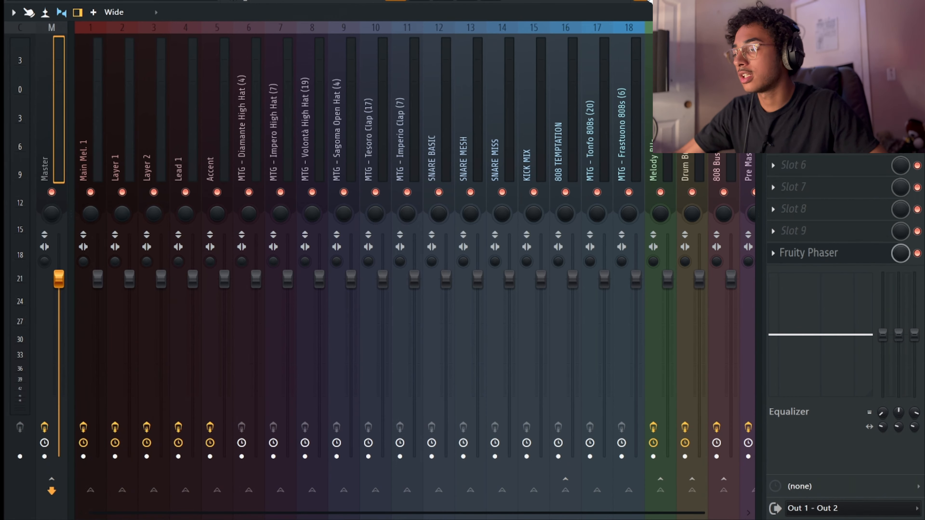
{"action": "left_click", "coordinate": [646, 1]}
{"action": "left_click_drag", "start_coordinate": [265, 57], "coordinate": [265, 288]}
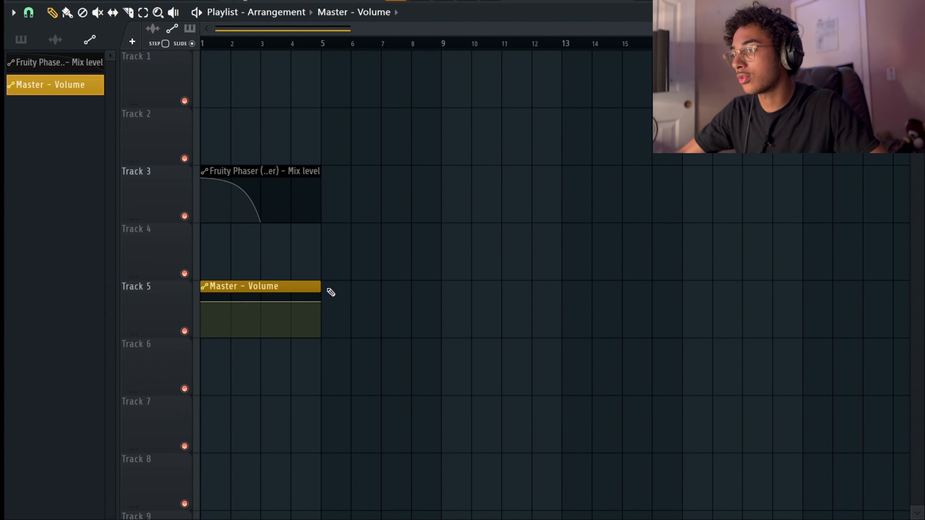
Shape a fade-in on the Master volume clip, rising from zero at bar 1 to the original level at bar 2
{"action": "scroll", "coordinate": [508, 49], "scroll_direction": "up", "scroll_amount": 3}
{"action": "scroll", "coordinate": [462, 93], "scroll_direction": "down", "scroll_amount": 1}
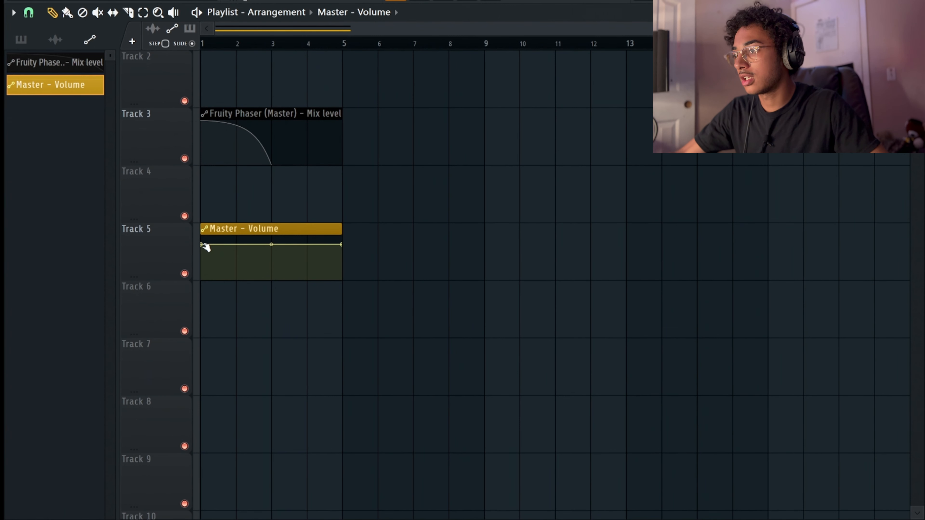
{"action": "left_click_drag", "start_coordinate": [203, 245], "coordinate": [212, 302]}
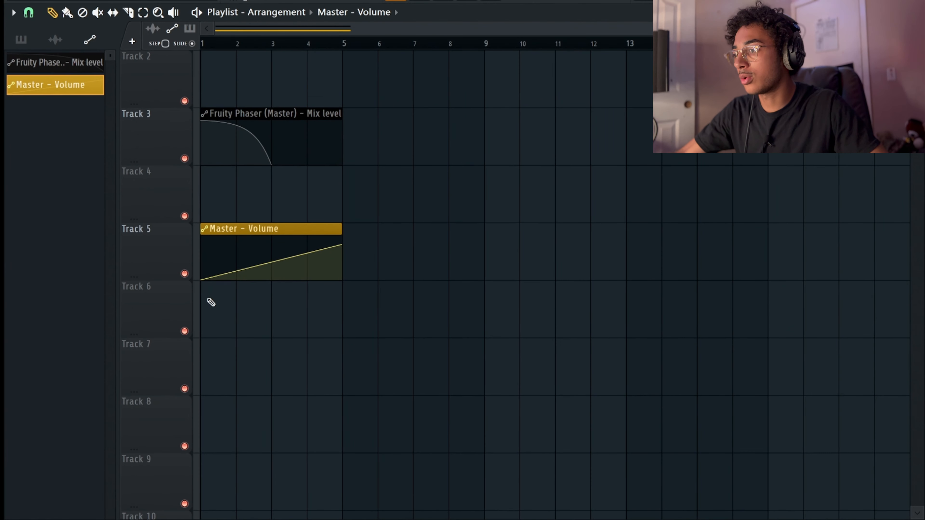
{"action": "left_click_drag", "start_coordinate": [237, 270], "coordinate": [239, 246]}
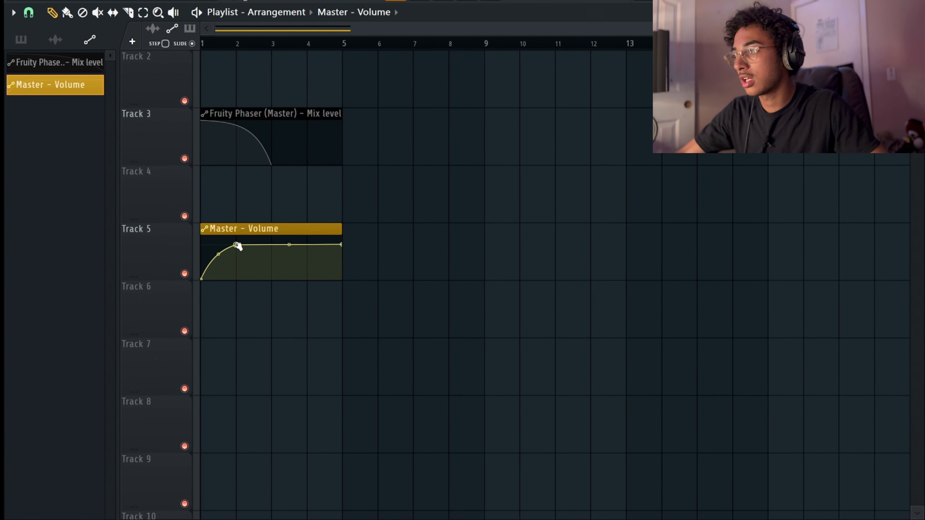
Extend the Master volume clip to bar 25 and shape a curved fade-out to zero starting at bar 23
{"action": "left_click_drag", "start_coordinate": [343, 230], "coordinate": [922, 232]}
{"action": "scroll", "coordinate": [293, 292], "scroll_direction": "down", "scroll_amount": 3}
{"action": "scroll", "coordinate": [292, 292], "scroll_direction": "right", "scroll_amount": 5}
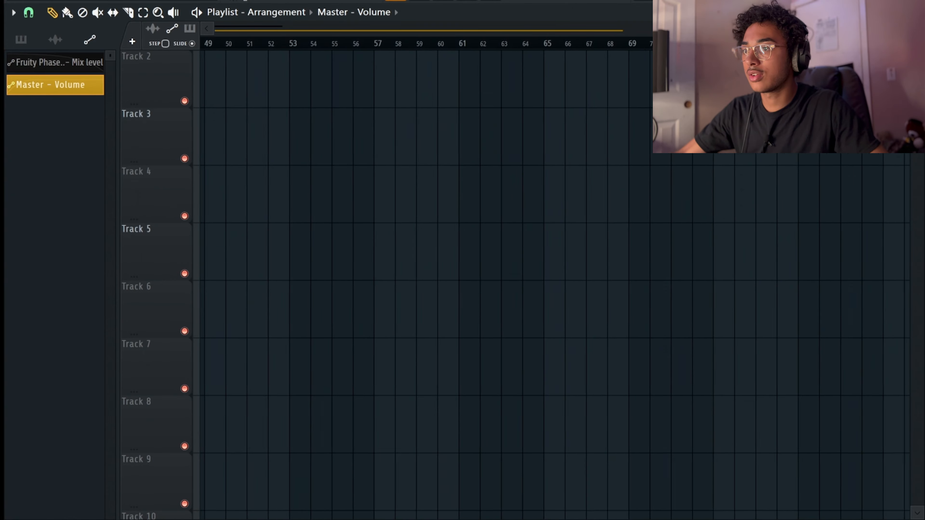
{"action": "scroll", "coordinate": [293, 292], "scroll_direction": "left", "scroll_amount": 5}
{"action": "left_click_drag", "start_coordinate": [269, 245], "coordinate": [630, 250]}
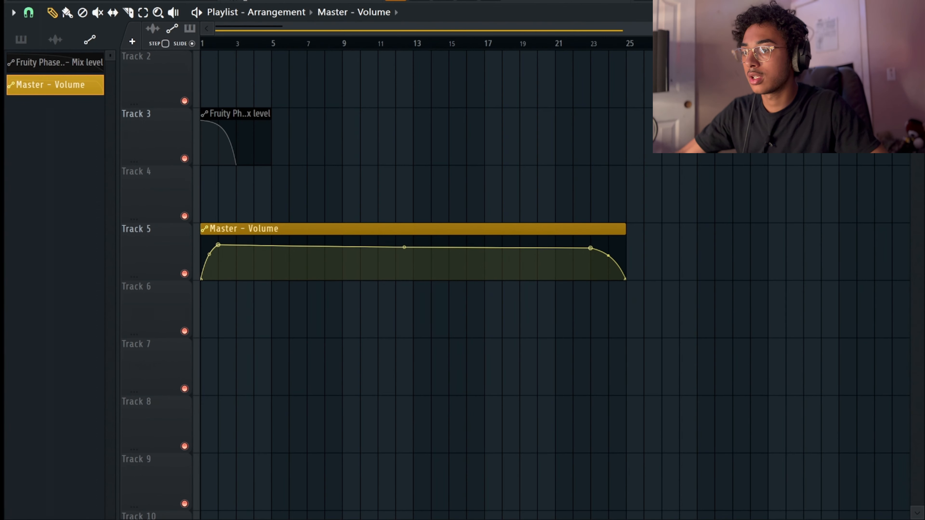
Lengthen the Master volume fade-out and its clip to bar 26, and move the phaser mix-level clip to Track 4
{"action": "left_click_drag", "start_coordinate": [626, 233], "coordinate": [768, 233]}
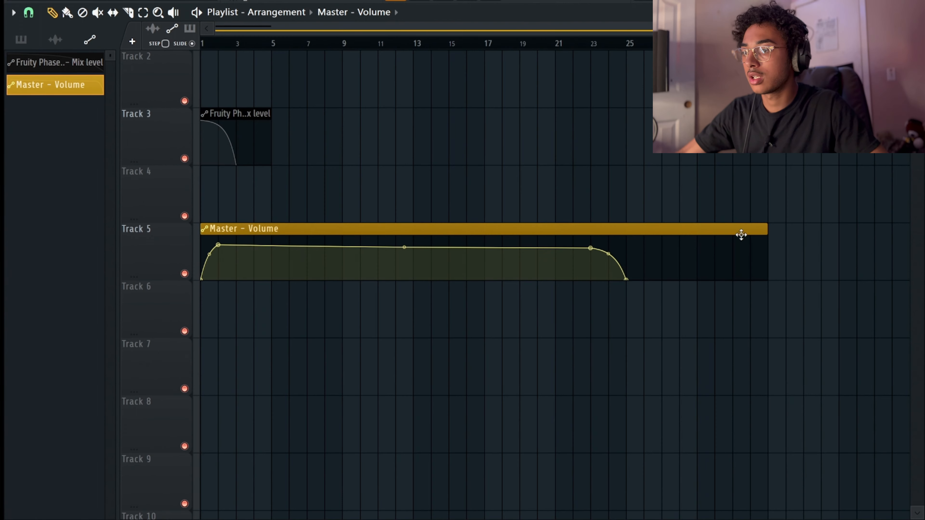
{"action": "mouse_move", "coordinate": [626, 279]}
{"action": "left_mouse_down"}
{"action": "mouse_move", "coordinate": [828, 271]}
{"action": "mouse_move", "coordinate": [812, 296]}
{"action": "mouse_move", "coordinate": [630, 295]}
{"action": "left_mouse_up"}
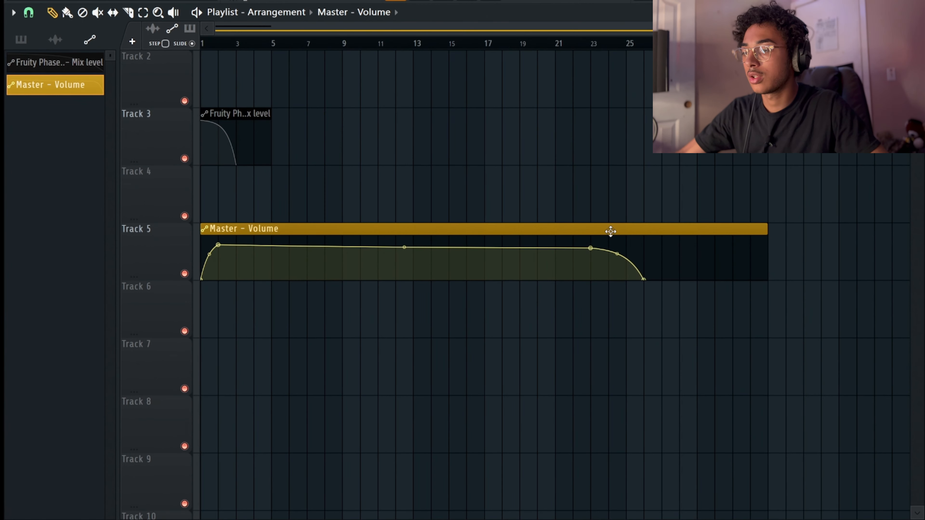
{"action": "left_click_drag", "start_coordinate": [776, 233], "coordinate": [645, 235]}
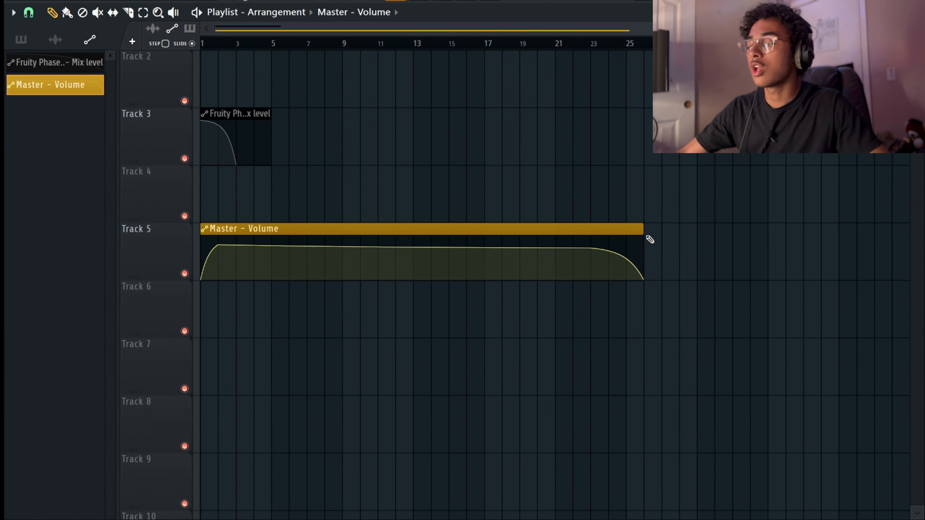
{"action": "left_click_drag", "start_coordinate": [248, 110], "coordinate": [235, 180]}
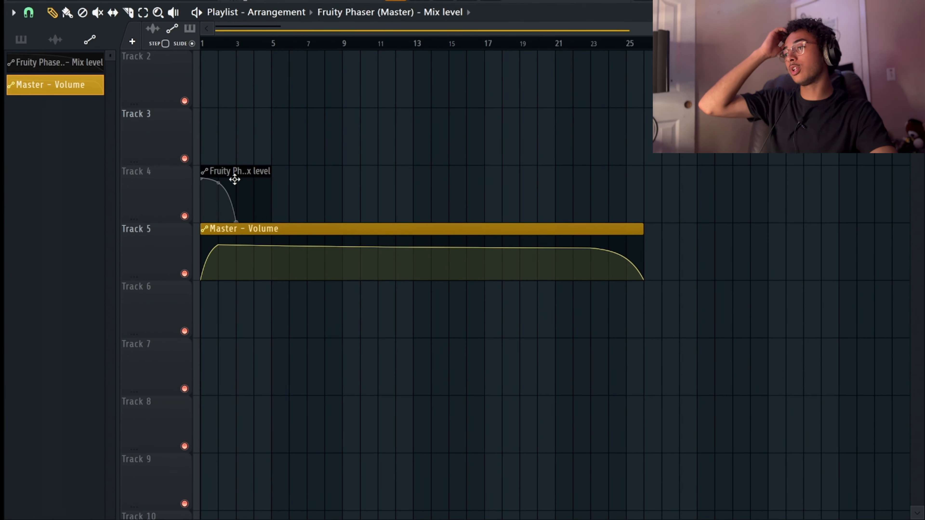
Open the TAGS folder of the TrackHawk drumkit in the sample browser
{"action": "left_click", "coordinate": [48, 45]}
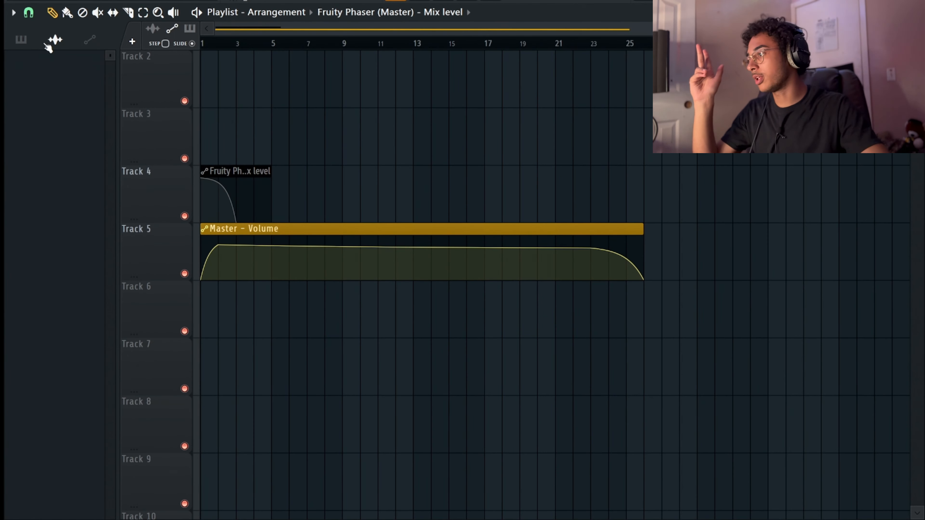
{"action": "left_click", "coordinate": [89, 39]}
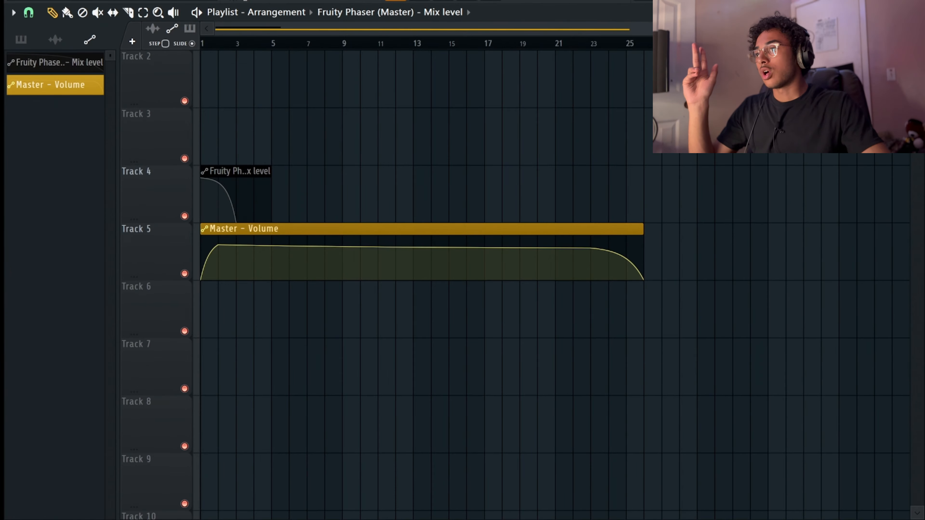
{"action": "key", "text": "alt+F8"}
{"action": "scroll", "coordinate": [118, 280], "scroll_direction": "down", "scroll_amount": 3}
{"action": "scroll", "coordinate": [116, 280], "scroll_direction": "up", "scroll_amount": 6}
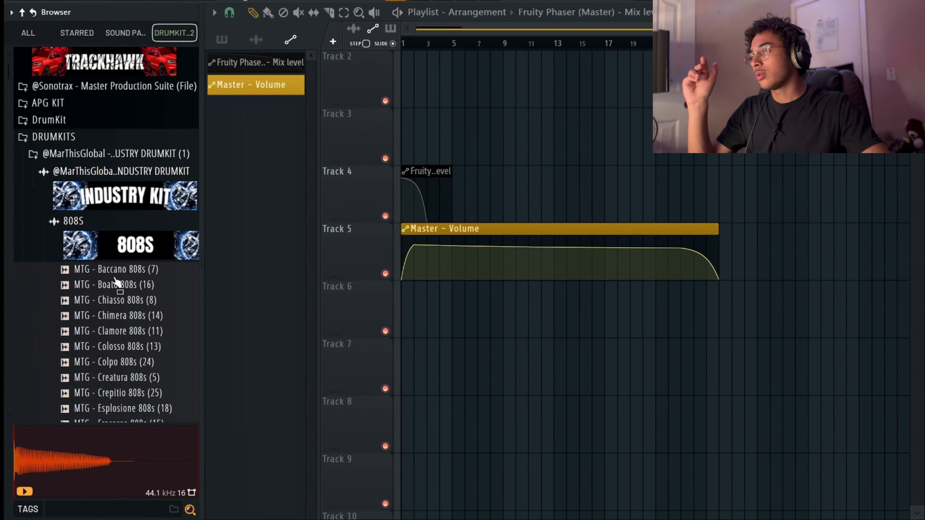
{"action": "scroll", "coordinate": [116, 282], "scroll_direction": "up", "scroll_amount": 1}
{"action": "left_click", "coordinate": [85, 73]}
{"action": "scroll", "coordinate": [146, 285], "scroll_direction": "down", "scroll_amount": 4}
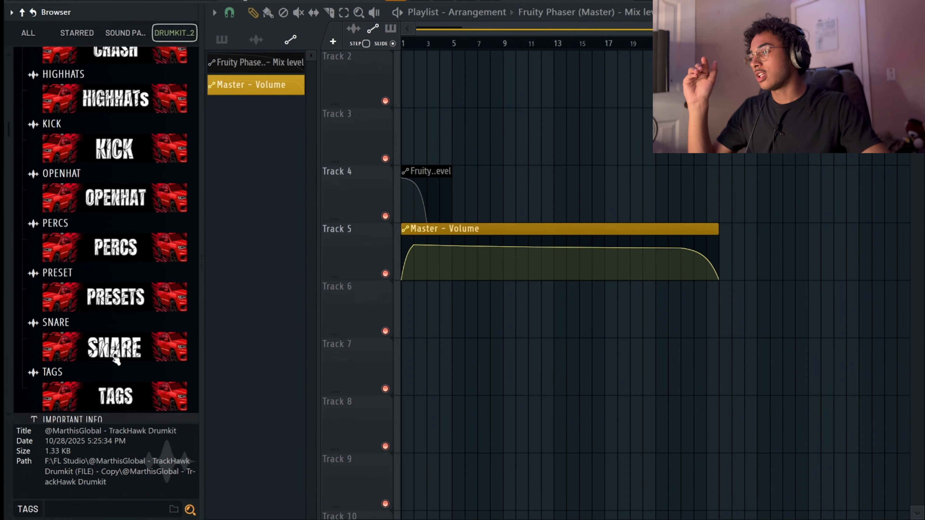
{"action": "scroll", "coordinate": [116, 359], "scroll_direction": "down", "scroll_amount": 3}
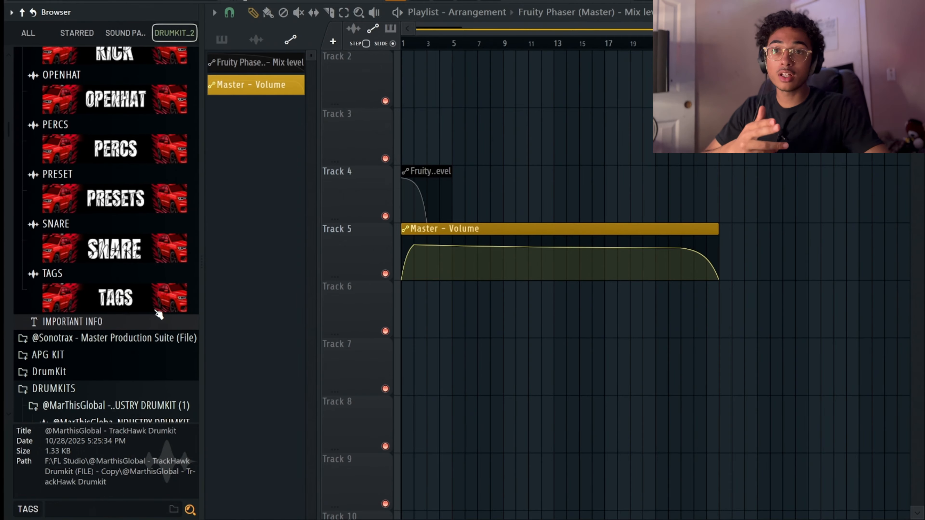
{"action": "left_click", "coordinate": [98, 310]}
{"action": "left_click", "coordinate": [100, 310]}
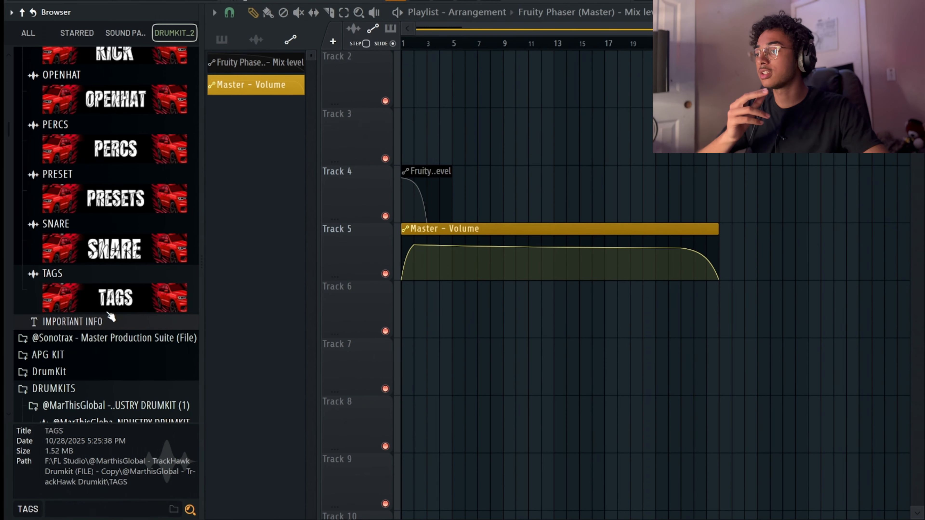
{"action": "left_click", "coordinate": [109, 311]}
Audition the tags This Is Your World, TrackHawk Music, ZM Tag 2025 Cha Ching and ZM Tag Its Gone Global
{"action": "left_click", "coordinate": [94, 354]}
{"action": "left_click", "coordinate": [97, 368]}
{"action": "left_click", "coordinate": [97, 384]}
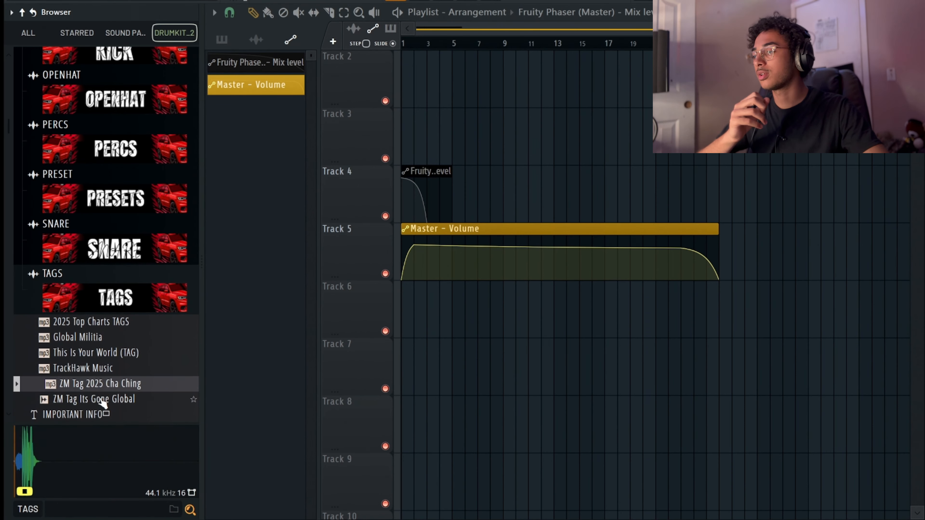
{"action": "left_click", "coordinate": [101, 399]}
Try ZM Tag Its Gone Global on Track 6, replace it with ZM Tag 2025 Cha Ching at bar 3, and play the arrangement
{"action": "left_click_drag", "start_coordinate": [101, 402], "coordinate": [432, 332]}
{"action": "right_click", "coordinate": [430, 334]}
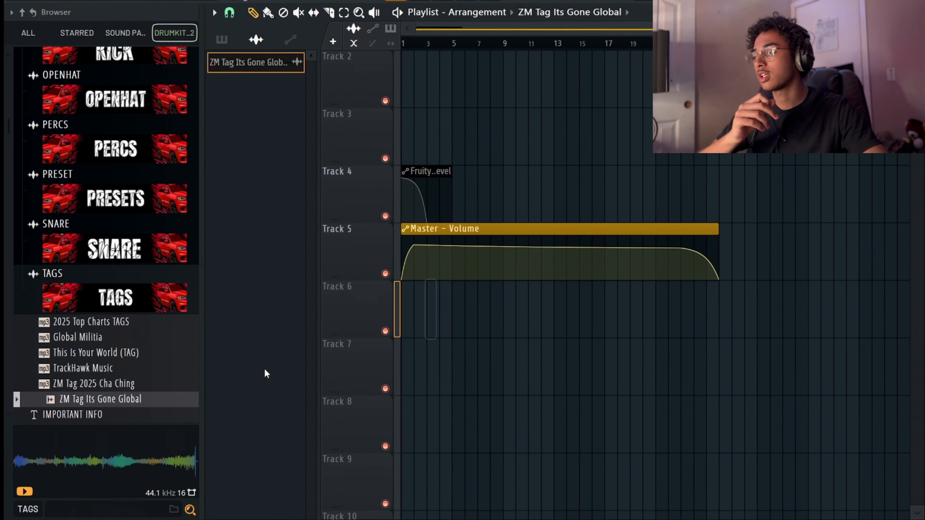
{"action": "left_click", "coordinate": [152, 390]}
{"action": "left_click_drag", "start_coordinate": [152, 390], "coordinate": [435, 314]}
{"action": "key", "text": "space"}
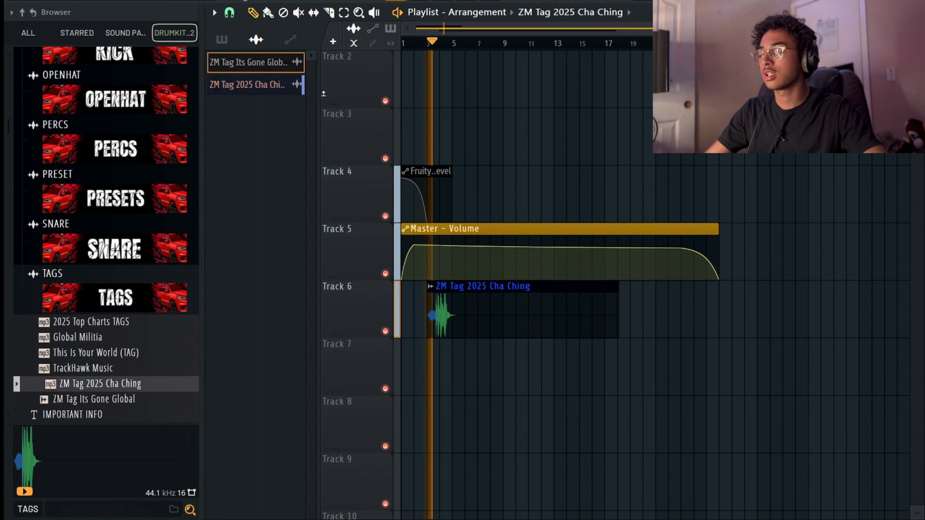
{"action": "key", "text": "space"}
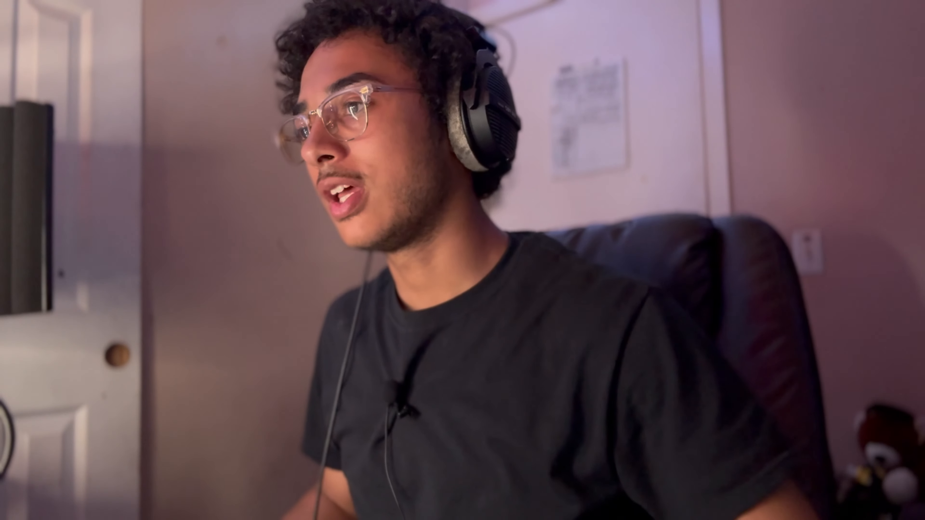